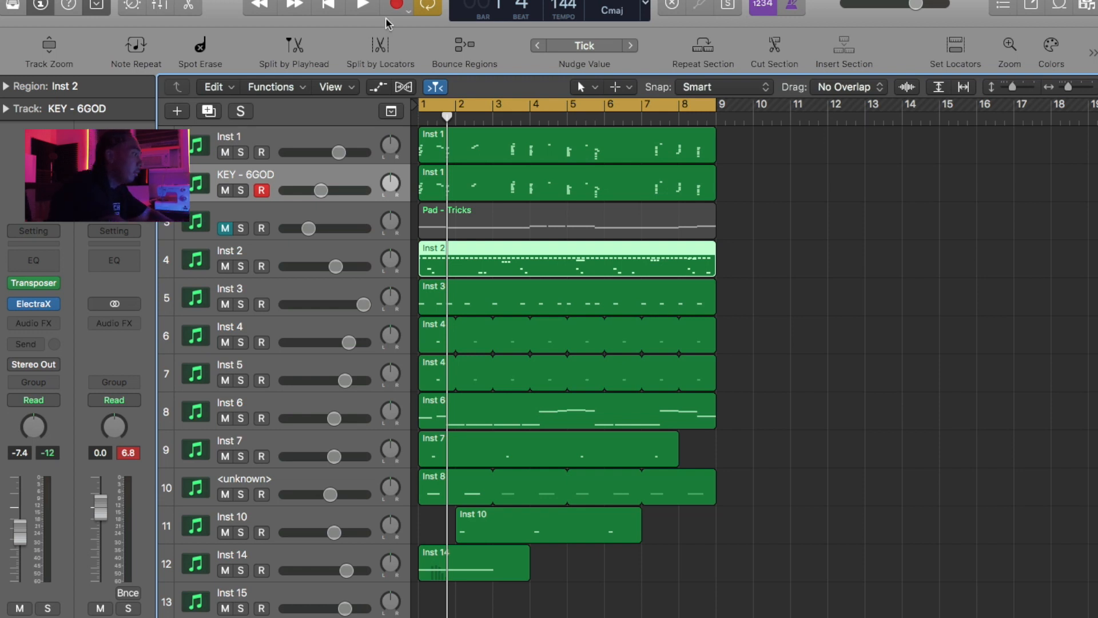
# - Start loop playback and open the mixer, enlarged upward to show the plug-in and send slots above the faders
pyautogui.press('space')
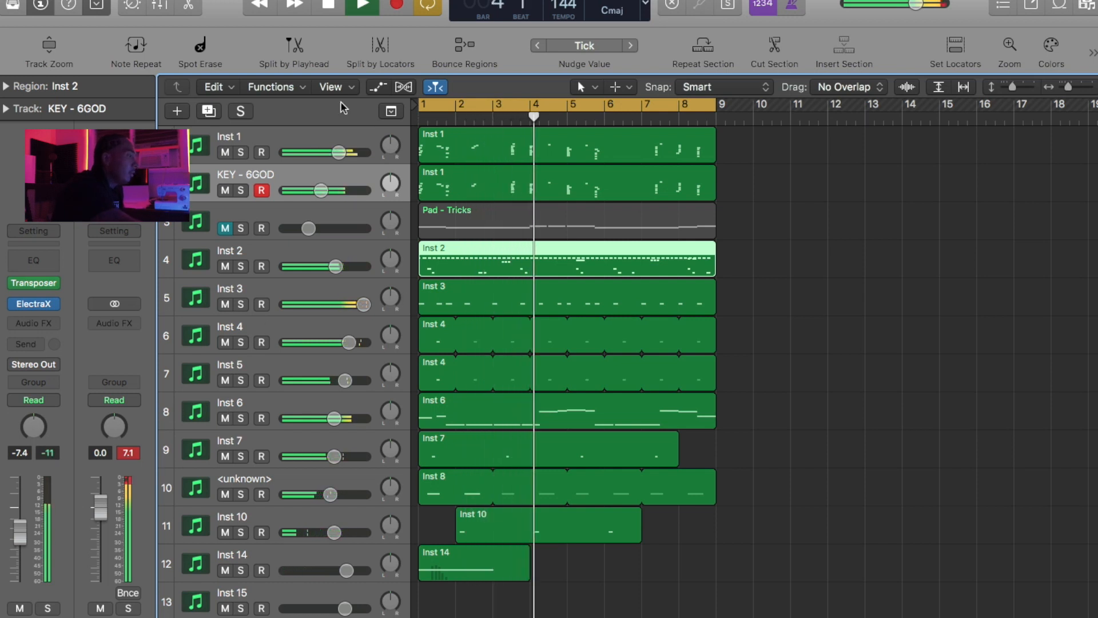
pyautogui.click(160, 6)
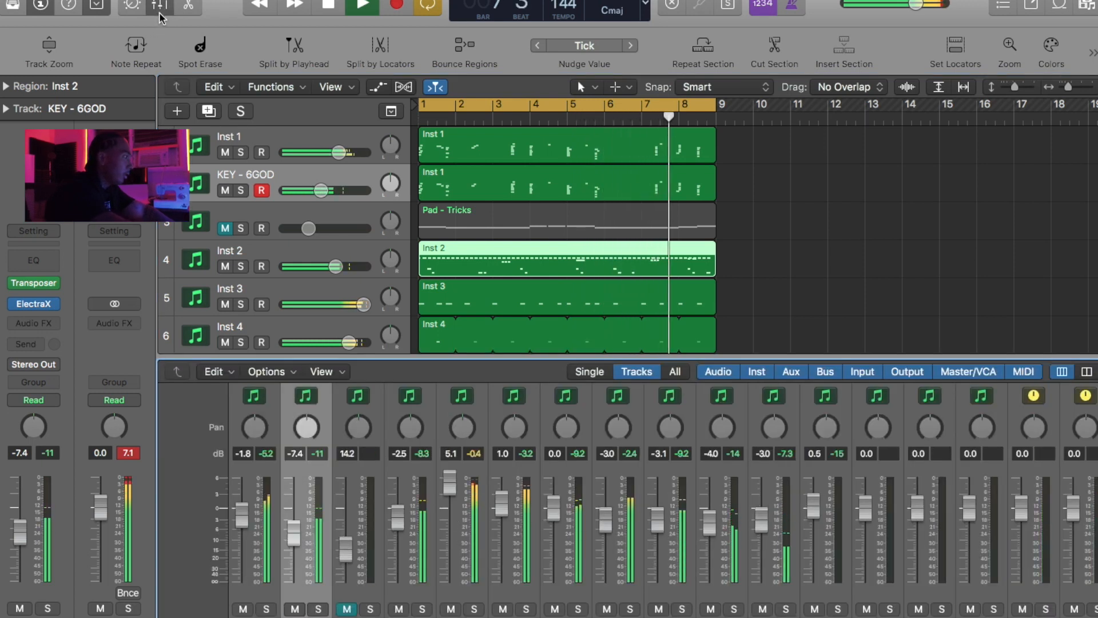
pyautogui.moveTo(388, 359); pyautogui.dragTo(378, 117)
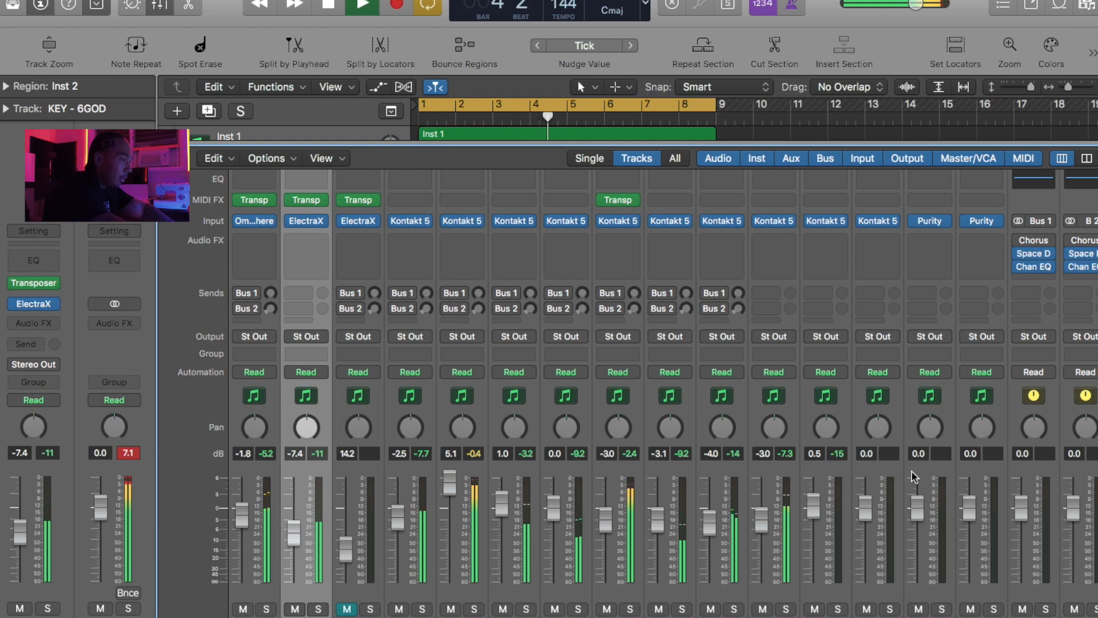
# - Select the first twelve channel strips, from Inst 1 to Inst 14, and pull all their faders down to silence together
pyautogui.click(830, 475)
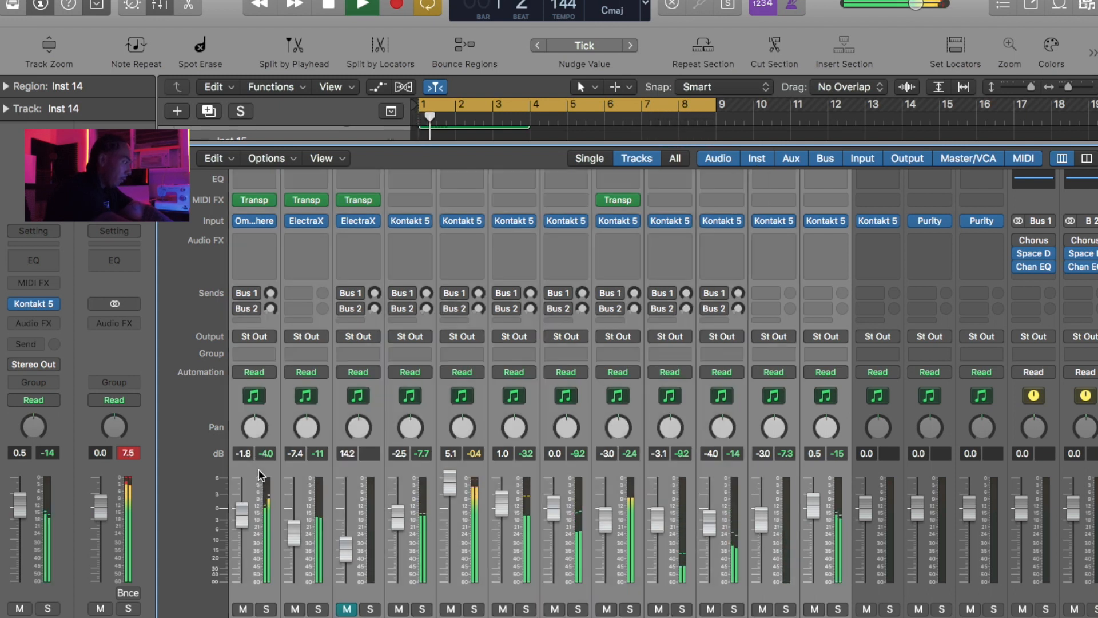
pyautogui.moveTo(246, 512); pyautogui.dragTo(212, 617)
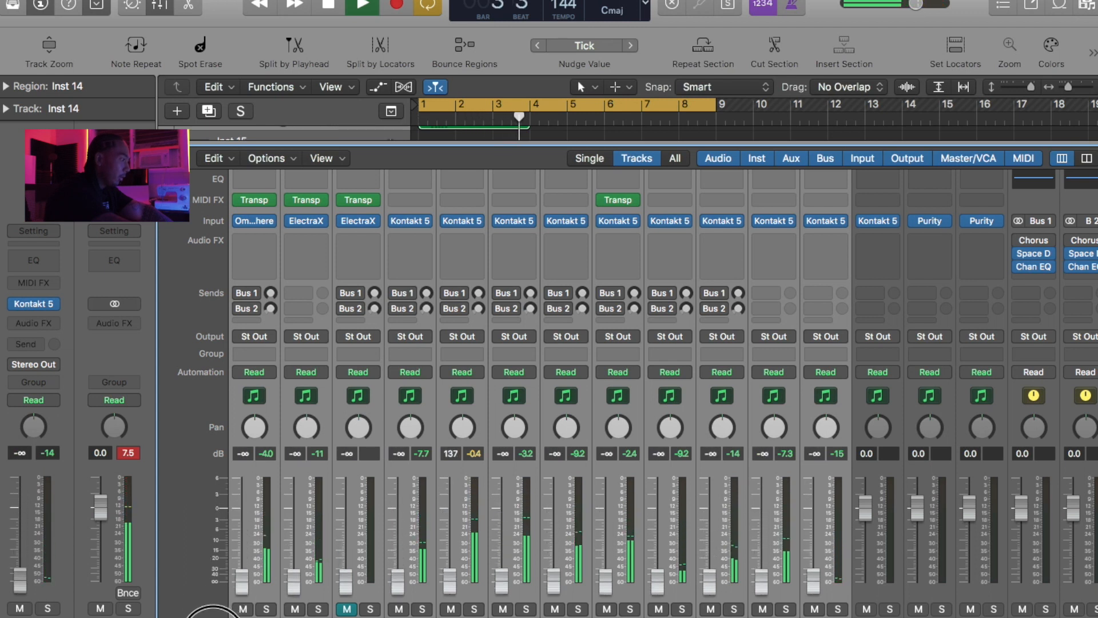
pyautogui.moveTo(293, 583); pyautogui.dragTo(290, 553)
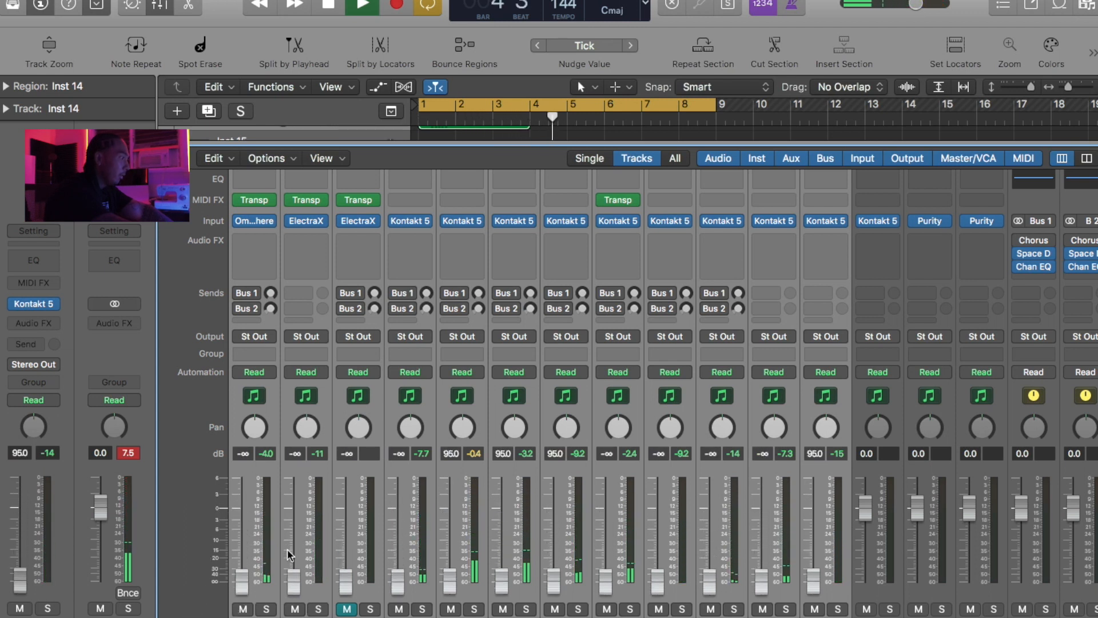
# - Raise only the Inst 1 fader to -18.0 dB and reset the peak level readings
pyautogui.click(248, 485)
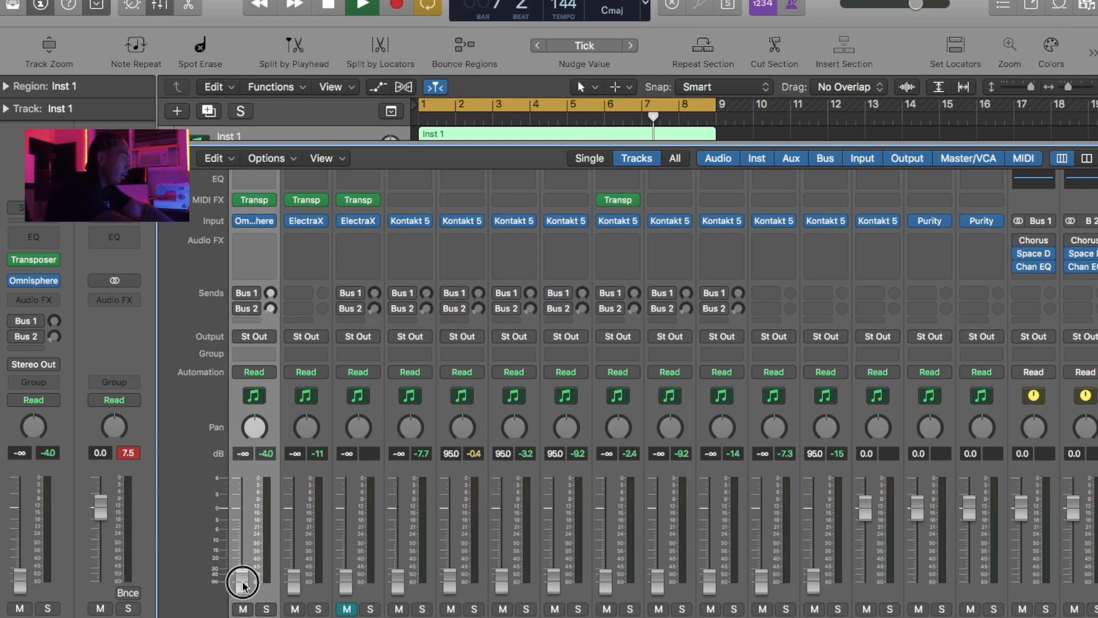
pyautogui.moveTo(243, 583); pyautogui.dragTo(247, 541)
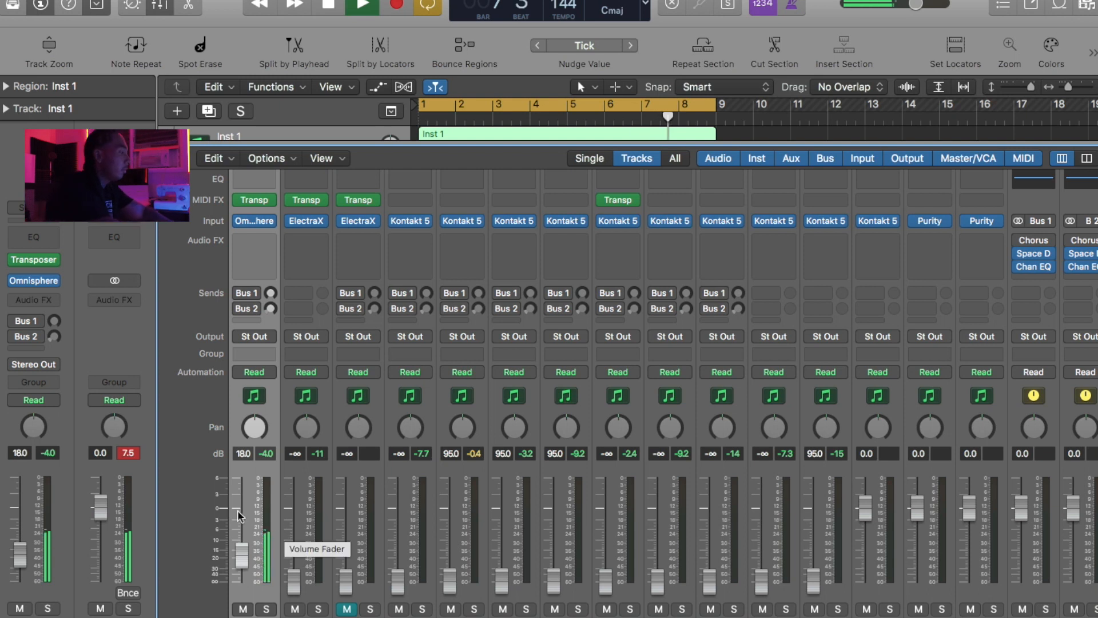
pyautogui.click(127, 454)
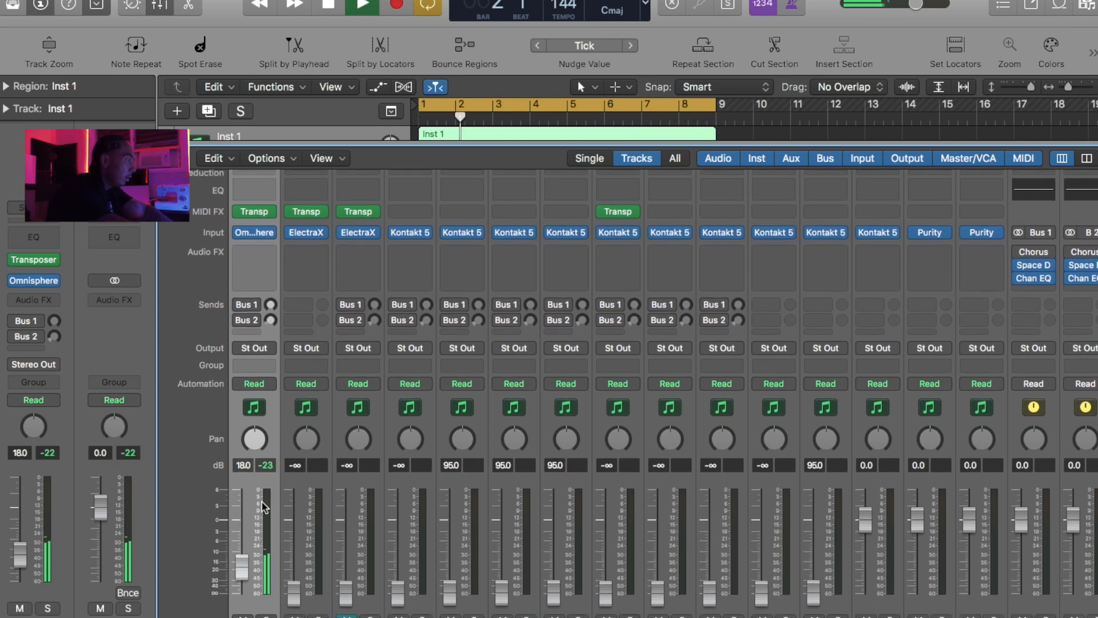
# - Add a Channel EQ to Inst 1 with a 48 dB/Oct low cut at about 112 Hz
pyautogui.scroll(2, 248, 240)
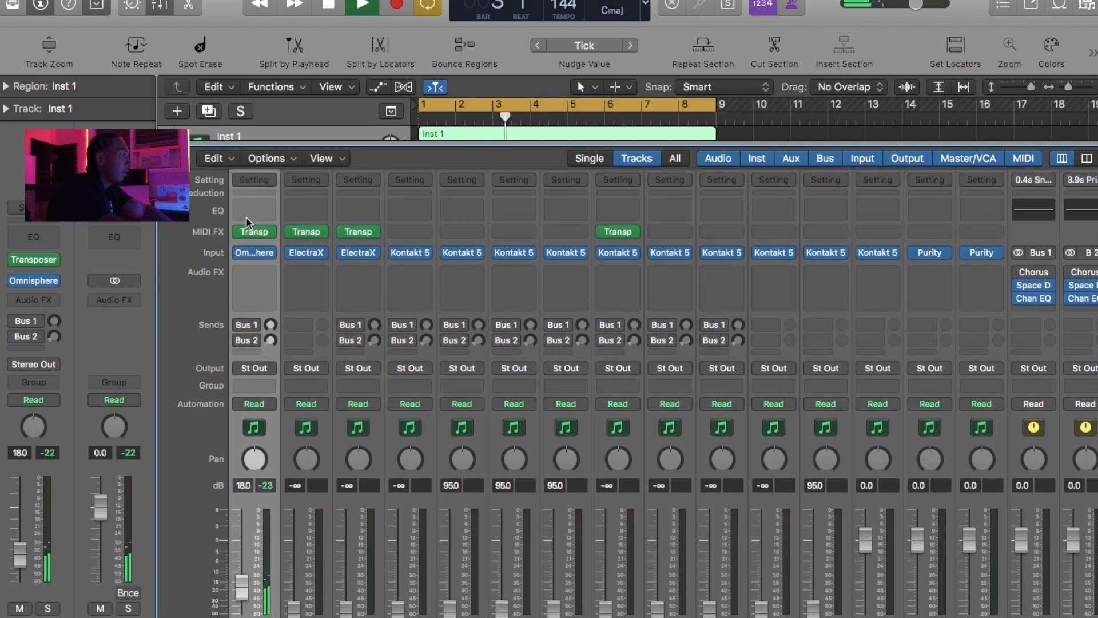
pyautogui.click(246, 217)
pyautogui.click(102, 93)
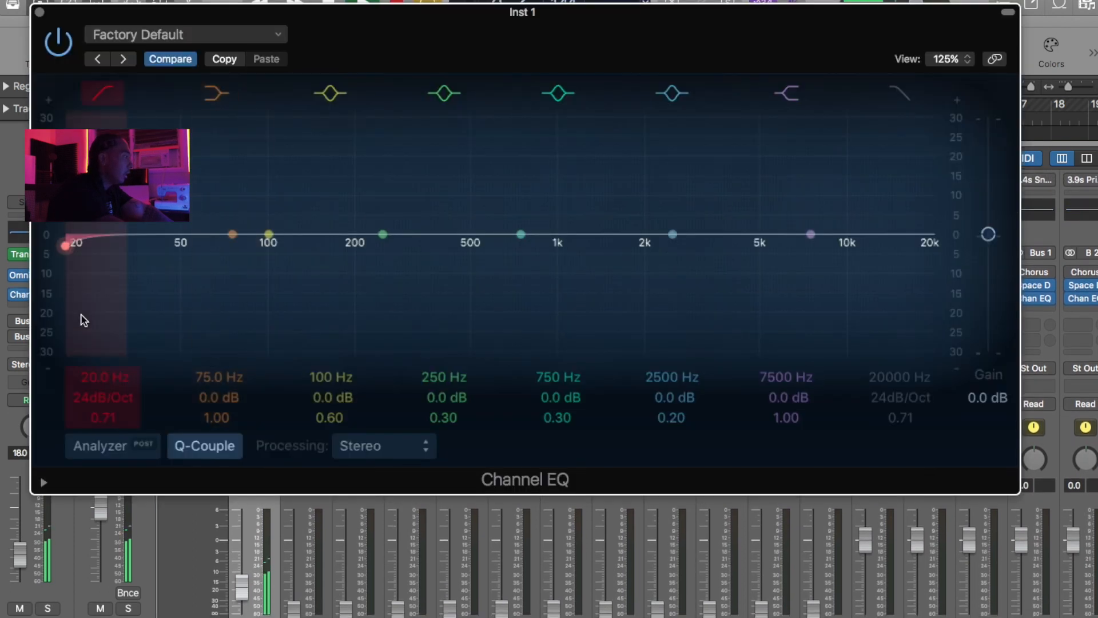
pyautogui.moveTo(84, 320); pyautogui.dragTo(289, 326)
pyautogui.moveTo(96, 395); pyautogui.dragTo(99, 371)
pyautogui.moveTo(283, 293); pyautogui.dragTo(241, 339)
pyautogui.moveTo(303, 287); pyautogui.dragTo(320, 287)
# - Boost Inst 1 by about 4 dB around 1660 Hz and add a high cut at about 9900 Hz
pyautogui.moveTo(583, 238); pyautogui.dragTo(690, 214)
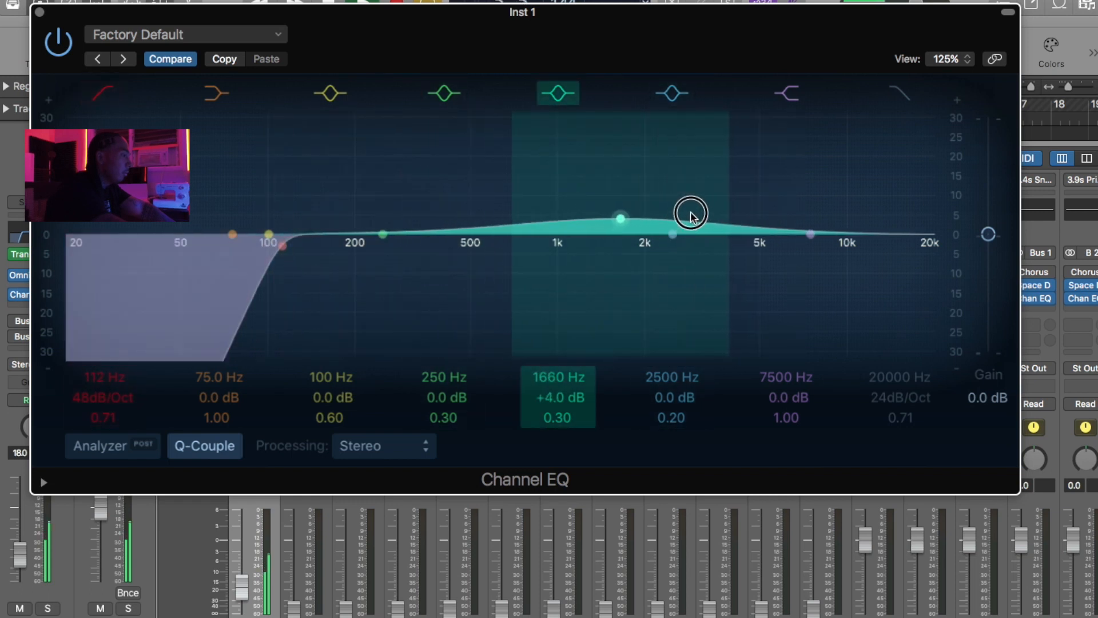
pyautogui.click(900, 96)
pyautogui.moveTo(893, 154); pyautogui.dragTo(796, 162)
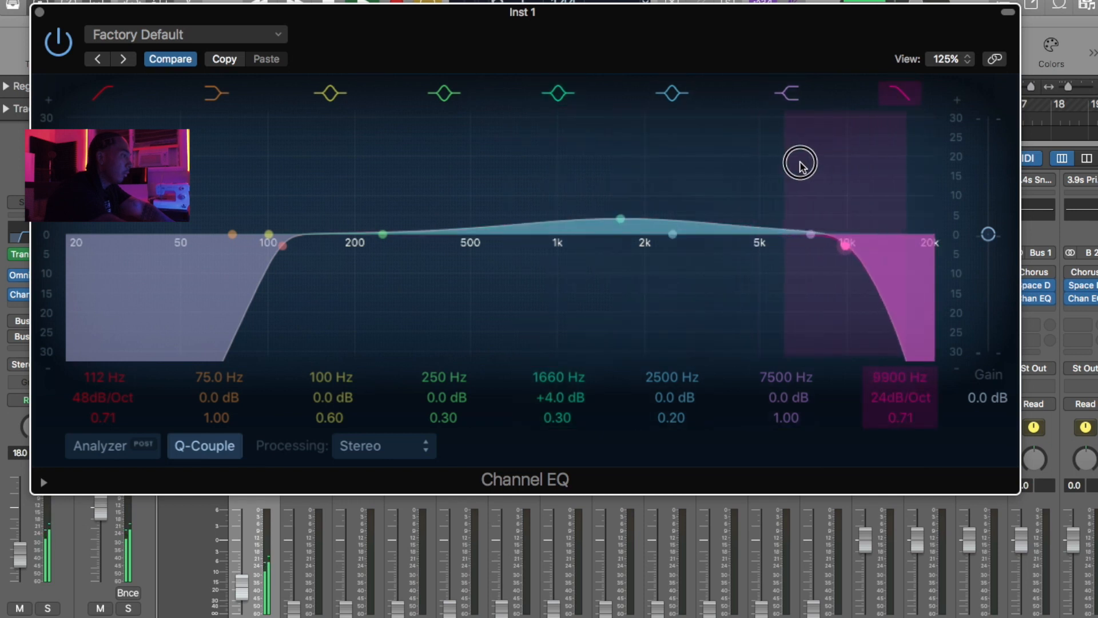
pyautogui.click(39, 12)
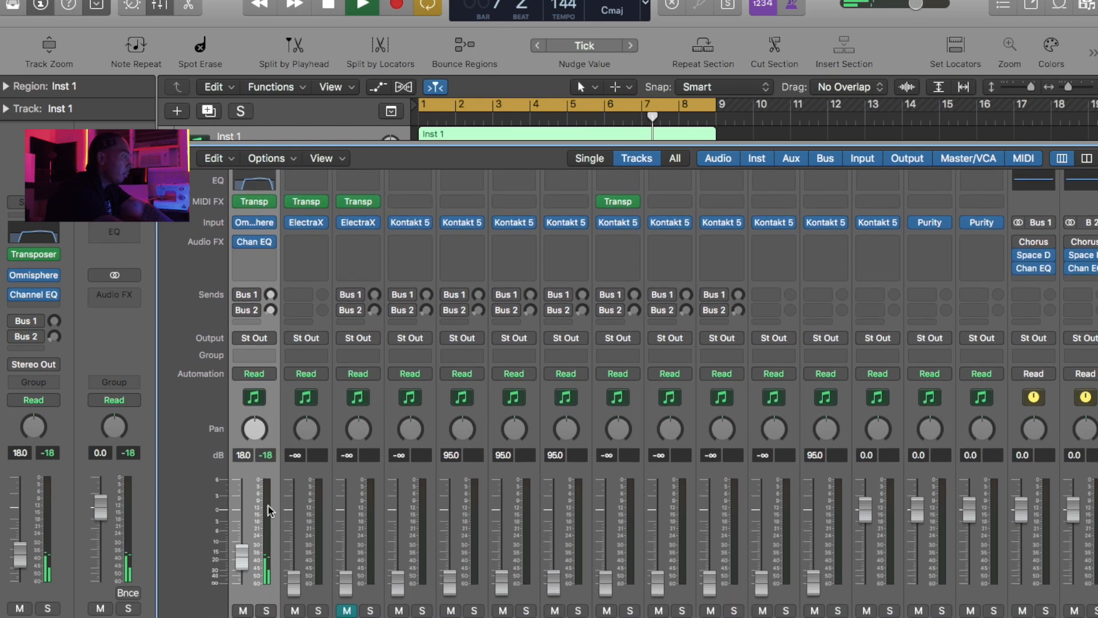
# - Raise the KEY - 6GOD fader to -23.0 dB and add a Channel EQ with a 48 dB/Oct low cut at about 94 Hz
pyautogui.moveTo(295, 589); pyautogui.dragTo(294, 552)
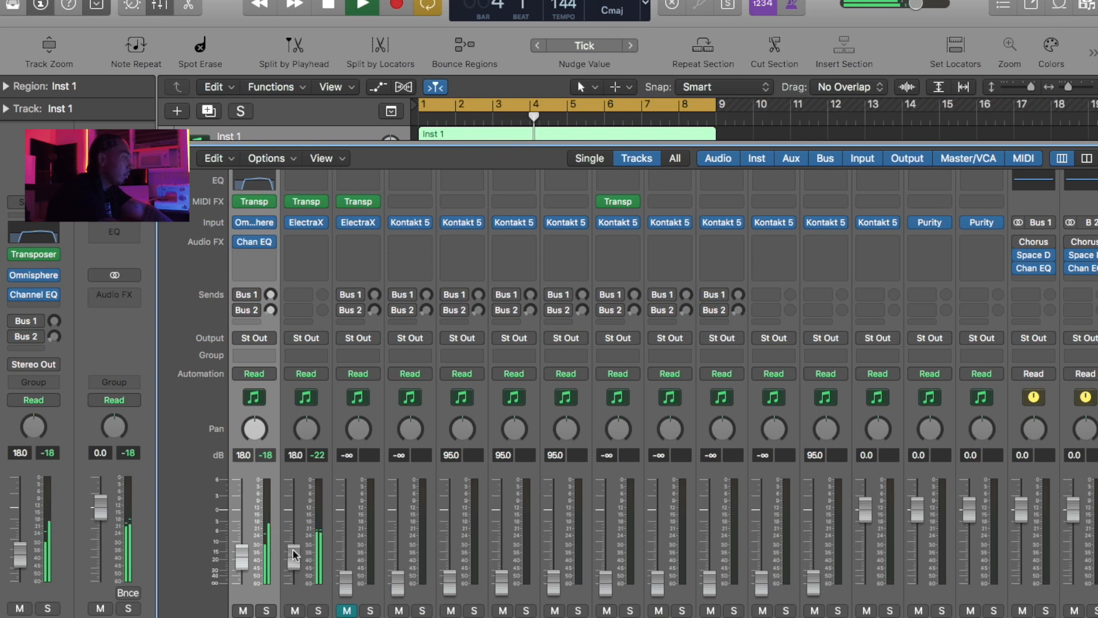
pyautogui.moveTo(293, 553); pyautogui.dragTo(294, 559)
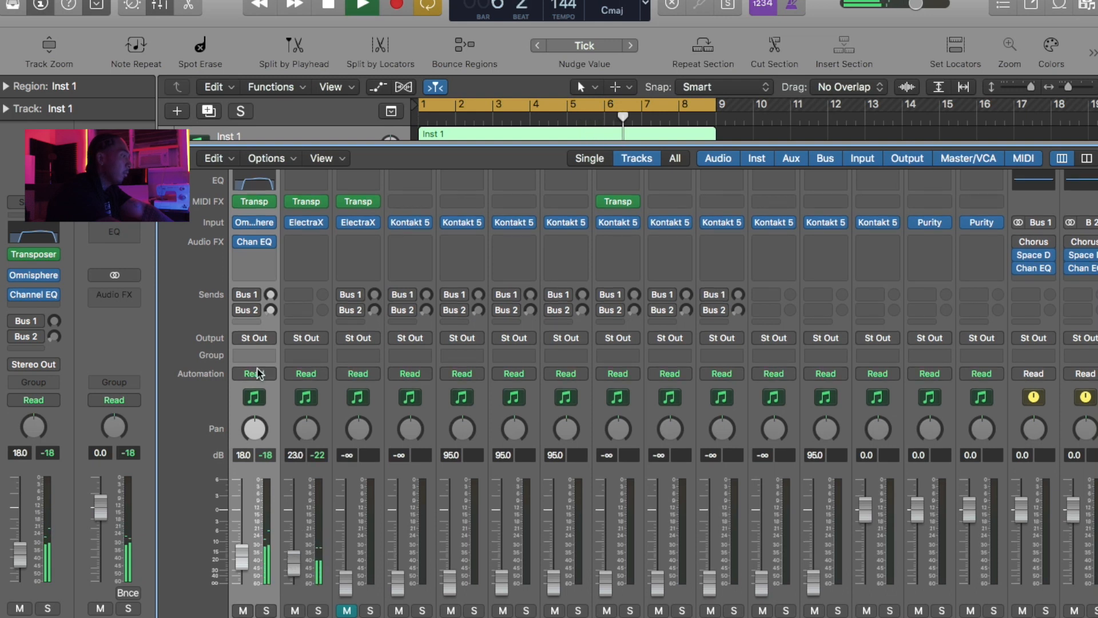
pyautogui.scroll(2, 320, 197)
pyautogui.click(313, 204)
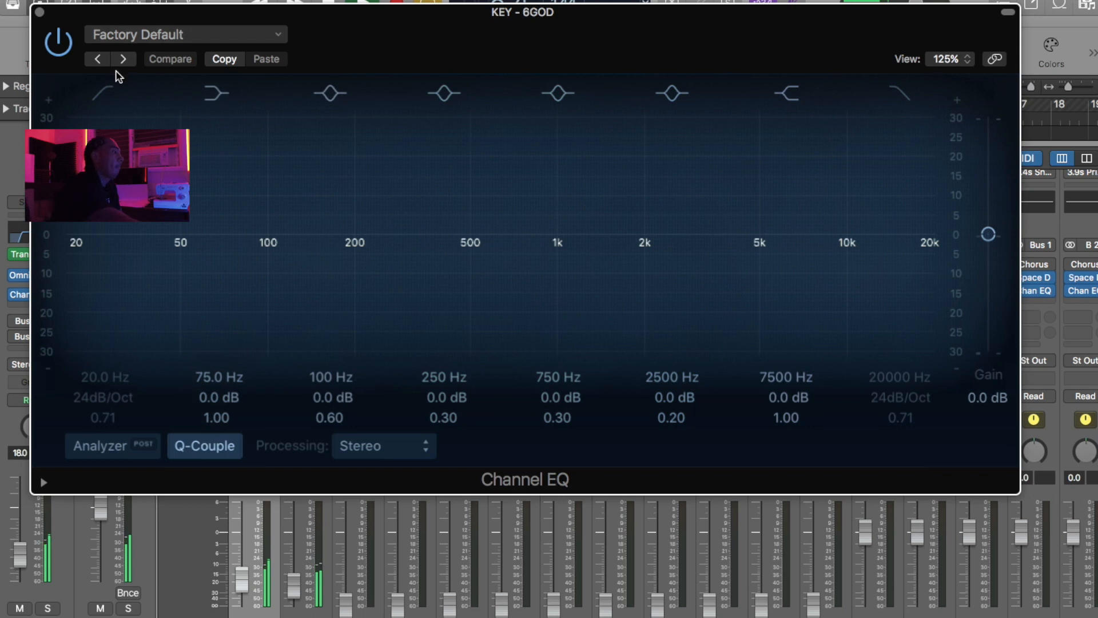
pyautogui.click(103, 91)
pyautogui.moveTo(81, 275); pyautogui.dragTo(275, 293)
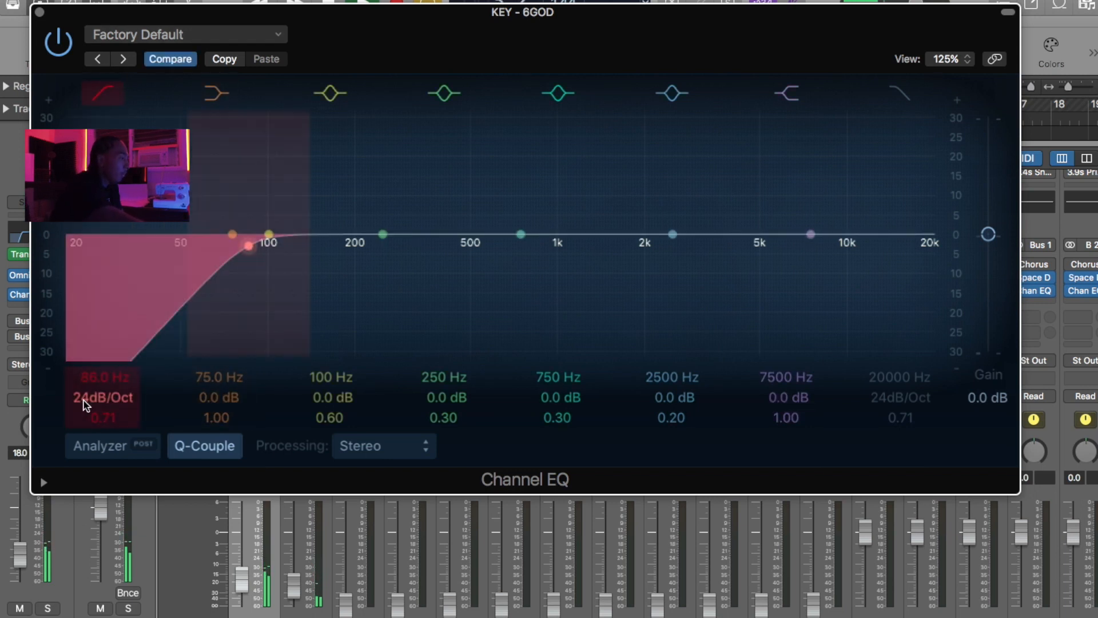
pyautogui.moveTo(74, 397); pyautogui.dragTo(74, 377)
pyautogui.moveTo(243, 329)
pyautogui.mouseDown()
pyautogui.moveTo(262, 324)
pyautogui.moveTo(235, 328)
pyautogui.moveTo(250, 328)
pyautogui.mouseUp()
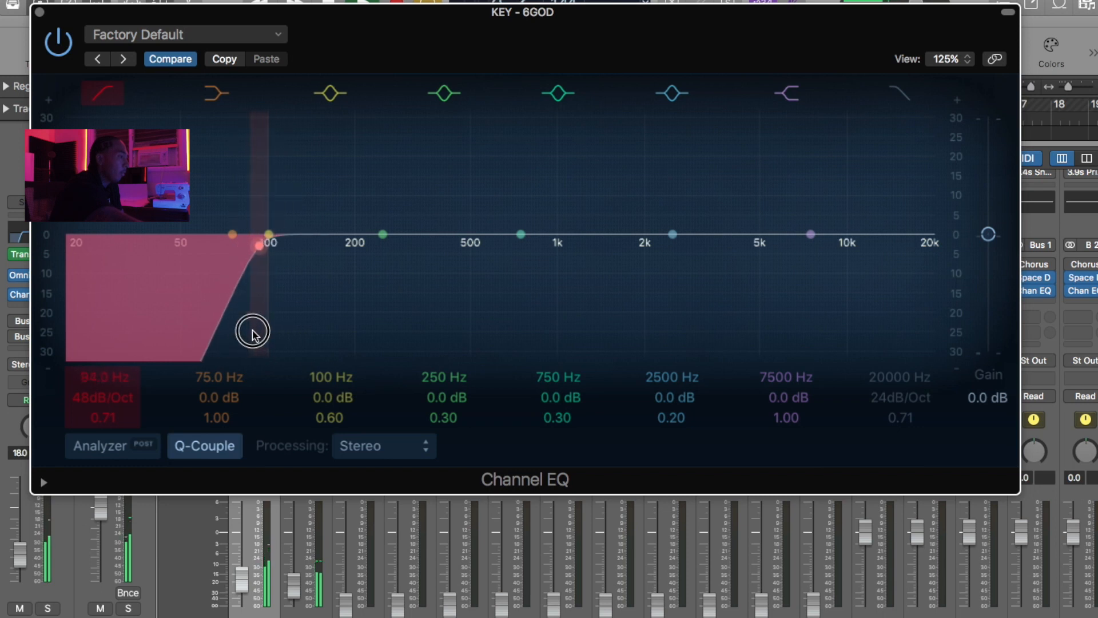
# - Complete the KEY - 6GOD EQ curve with a gentle mid boost, a high cut and a readjusted low-cut frequency
pyautogui.moveTo(537, 243); pyautogui.dragTo(652, 219)
pyautogui.click(898, 97)
pyautogui.moveTo(877, 166); pyautogui.dragTo(798, 168)
pyautogui.moveTo(209, 317); pyautogui.dragTo(289, 314)
pyautogui.click(39, 12)
# - Unmute the Pad - Tricks track and raise its fader to -25.0 dB
pyautogui.click(346, 608)
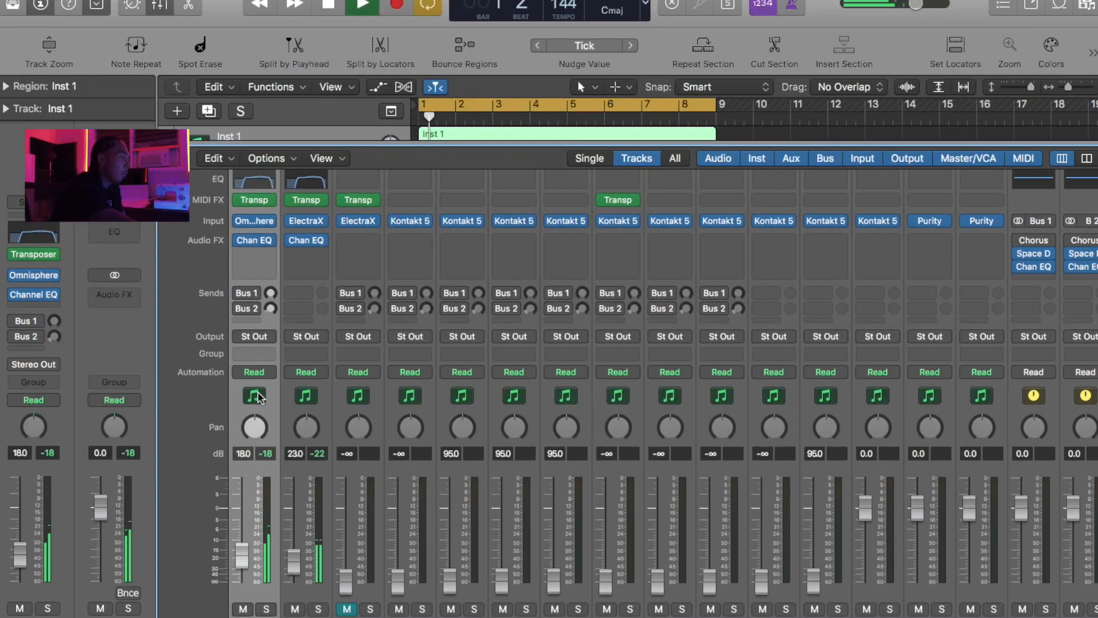
pyautogui.moveTo(342, 591); pyautogui.dragTo(349, 553)
# - Add a Channel EQ to the Pad - Tricks track with a 48 dB/Oct low cut at about 200 Hz
pyautogui.scroll(3, 351, 400)
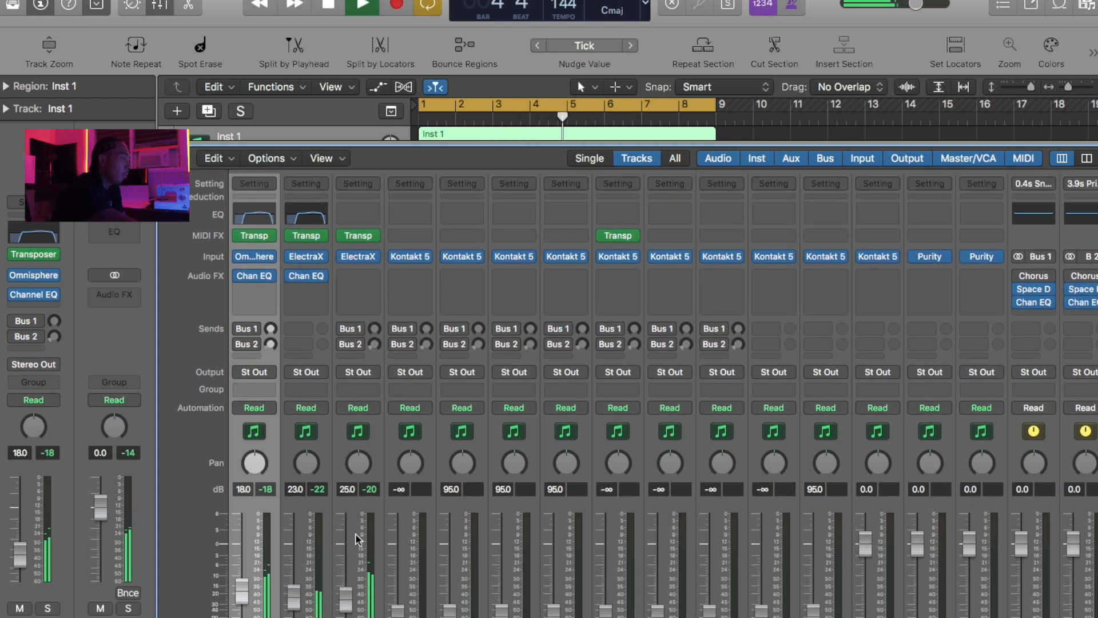
pyautogui.click(357, 201)
pyautogui.moveTo(110, 115); pyautogui.dragTo(384, 272)
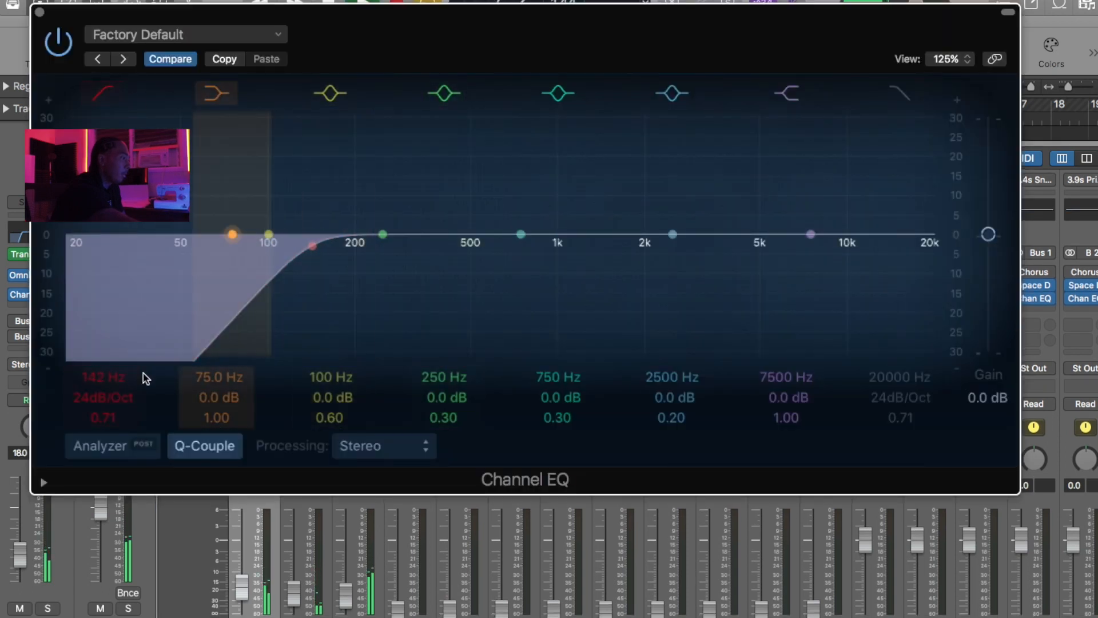
pyautogui.moveTo(108, 401); pyautogui.dragTo(108, 383)
pyautogui.moveTo(305, 286); pyautogui.dragTo(355, 280)
# - Boost the pad by about 0.5 dB at 860 Hz and 2 dB at 3450 Hz, with a high cut at about 12000 Hz
pyautogui.moveTo(695, 212); pyautogui.dragTo(611, 219)
pyautogui.moveTo(689, 211); pyautogui.dragTo(714, 203)
pyautogui.moveTo(899, 115); pyautogui.dragTo(836, 149)
pyautogui.moveTo(882, 204); pyautogui.dragTo(856, 206)
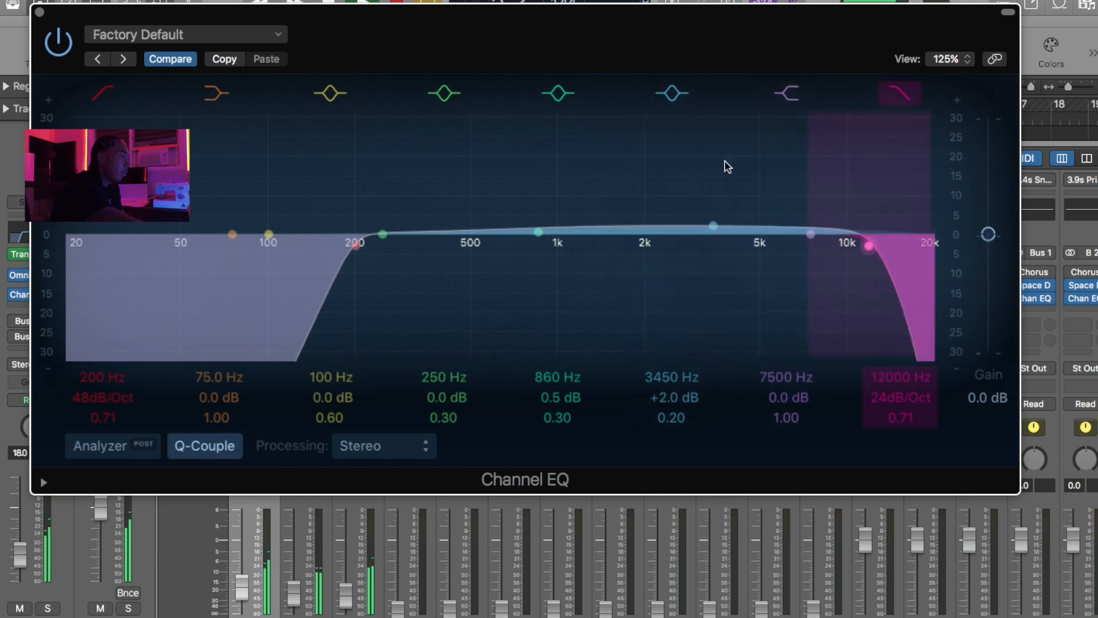
pyautogui.click(39, 12)
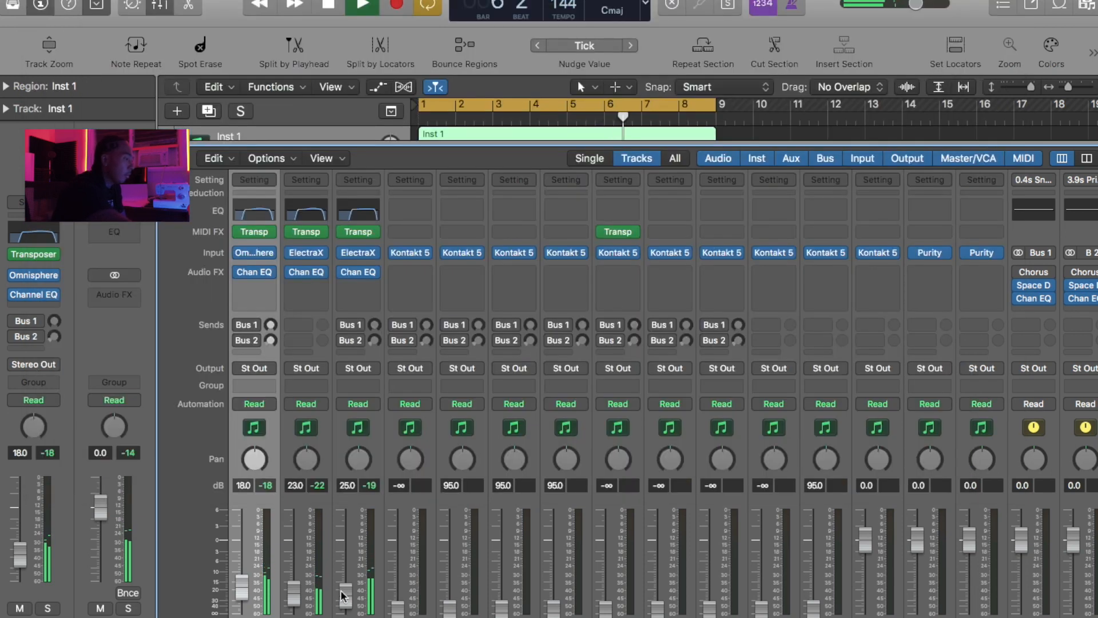
# - Lower the Pad - Tricks fader to -27.5 dB and raise the Inst 2 fader to -20.0 dB
pyautogui.moveTo(346, 592); pyautogui.dragTo(391, 579)
pyautogui.scroll(-1, 345, 547)
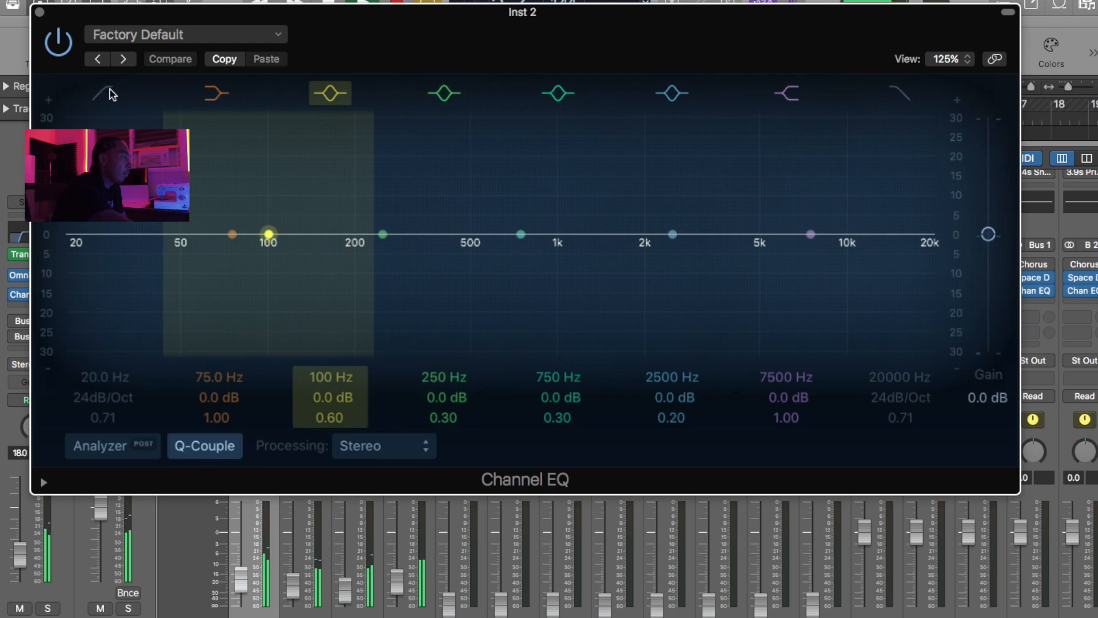
# - In a Channel EQ on Inst 2, set a low cut at about 385 Hz and a high-shelf boost of about 2.5 dB at 7600 Hz
pyautogui.click(109, 96)
pyautogui.moveTo(73, 245); pyautogui.dragTo(511, 253)
pyautogui.moveTo(887, 240); pyautogui.dragTo(889, 224)
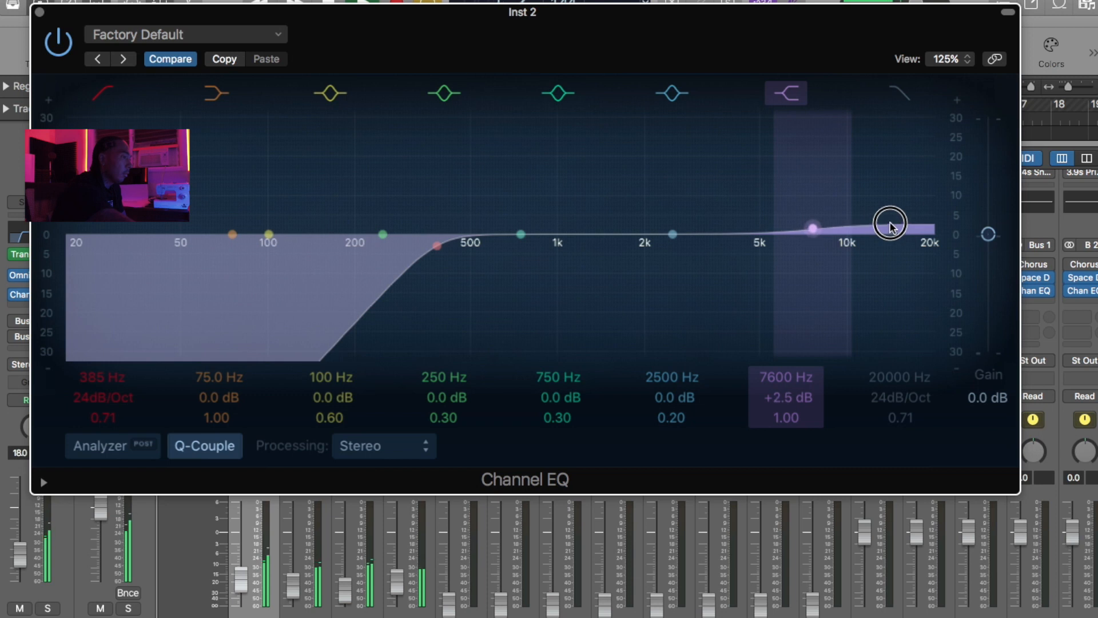
pyautogui.click(39, 12)
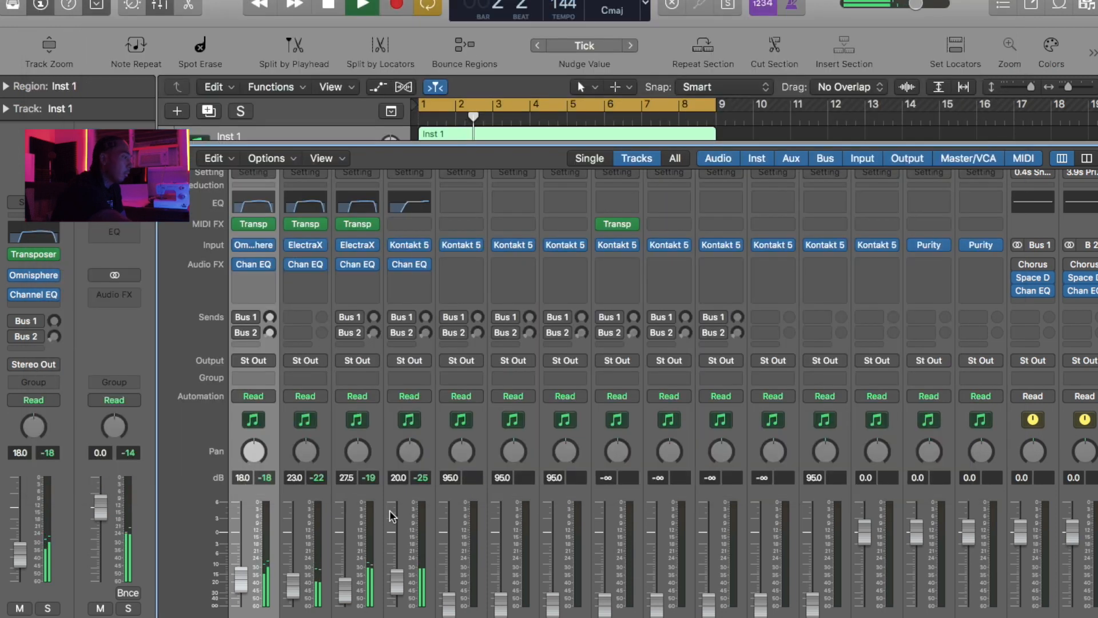
# - Try the Inst 2 fader at -20.5 dB and return it to -20.0 dB
pyautogui.scroll(-1, 395, 532)
pyautogui.click(399, 553)
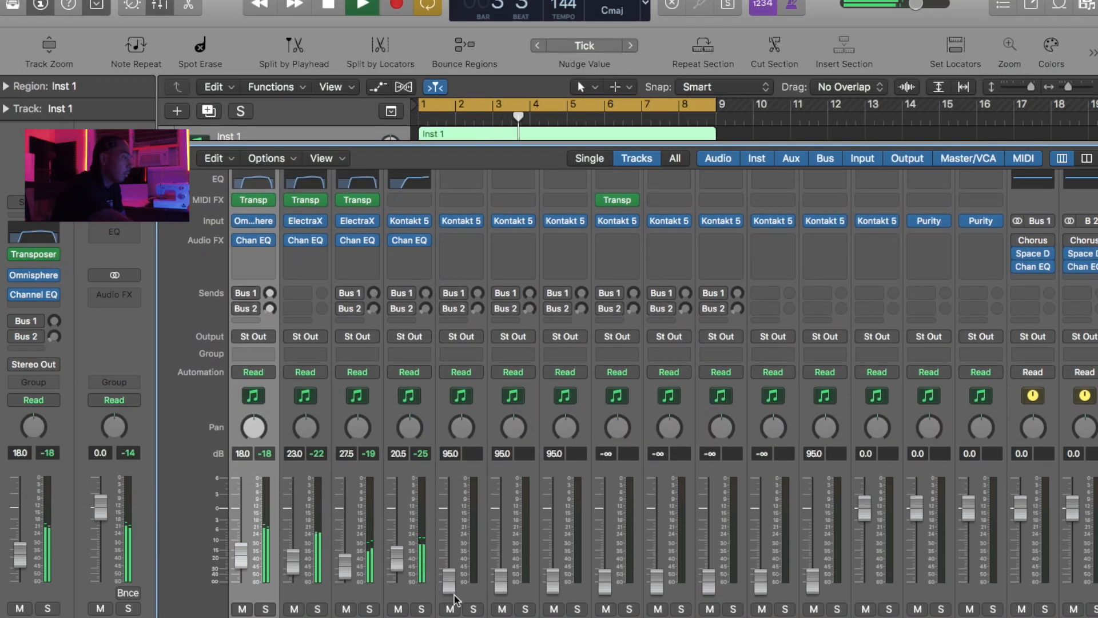
pyautogui.click(402, 564)
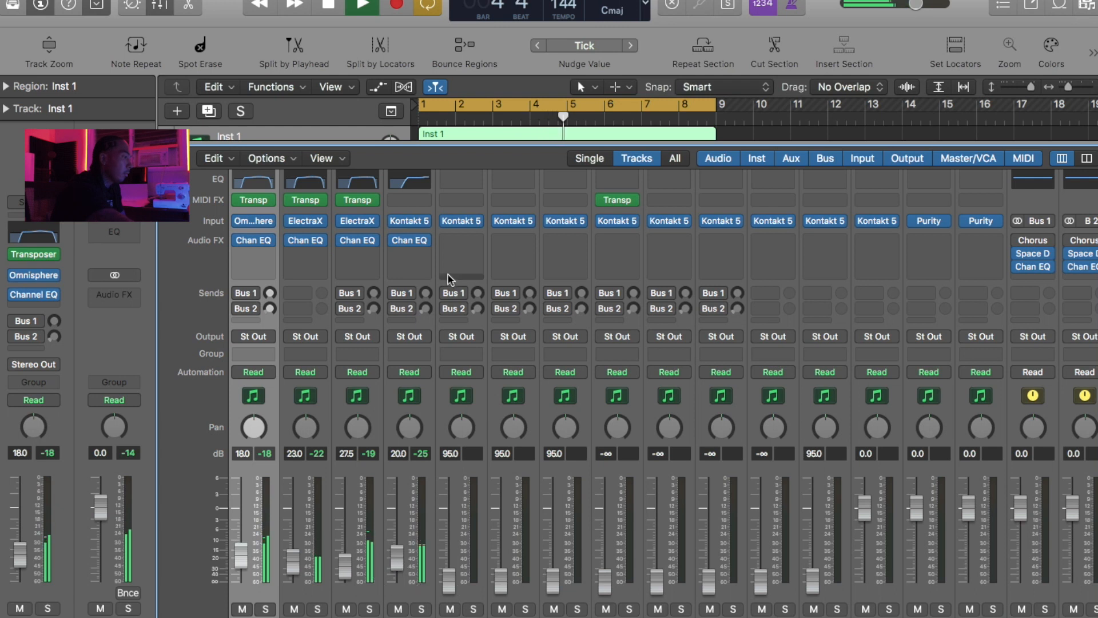
# - Insert a Sample Delay after the EQ on Inst 2 with a left delay of 114 samples
pyautogui.click(409, 253)
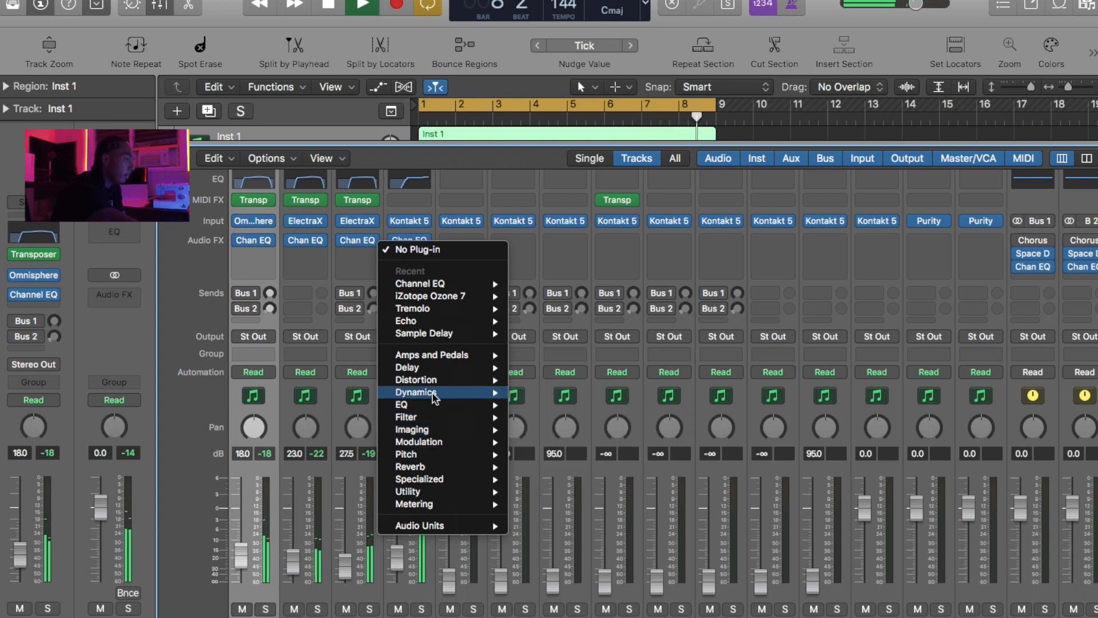
pyautogui.moveTo(434, 398)
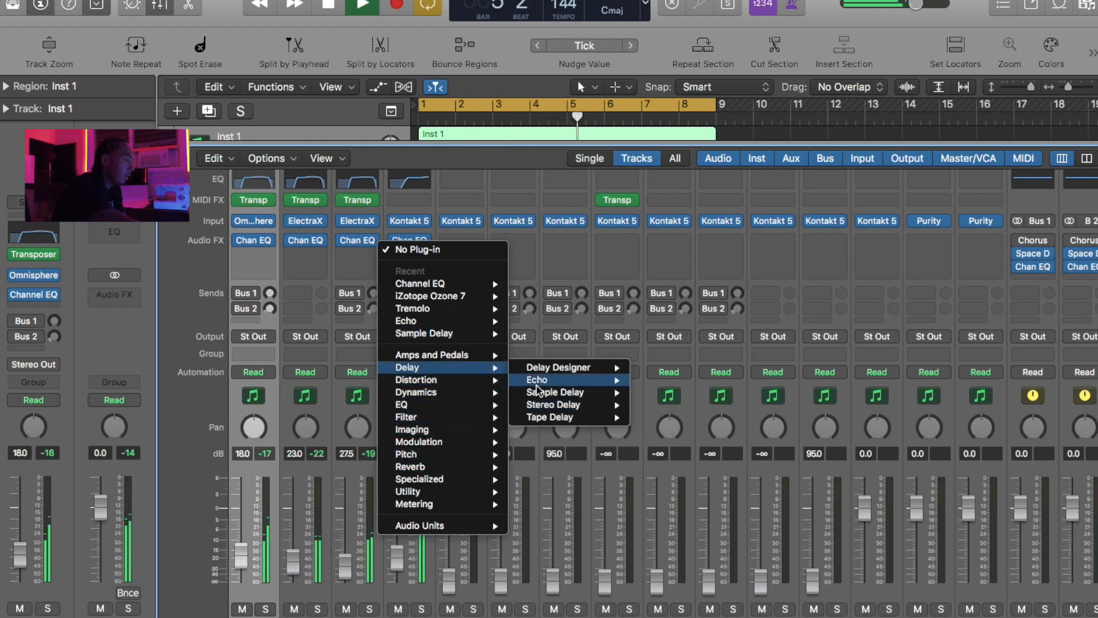
pyautogui.moveTo(590, 398)
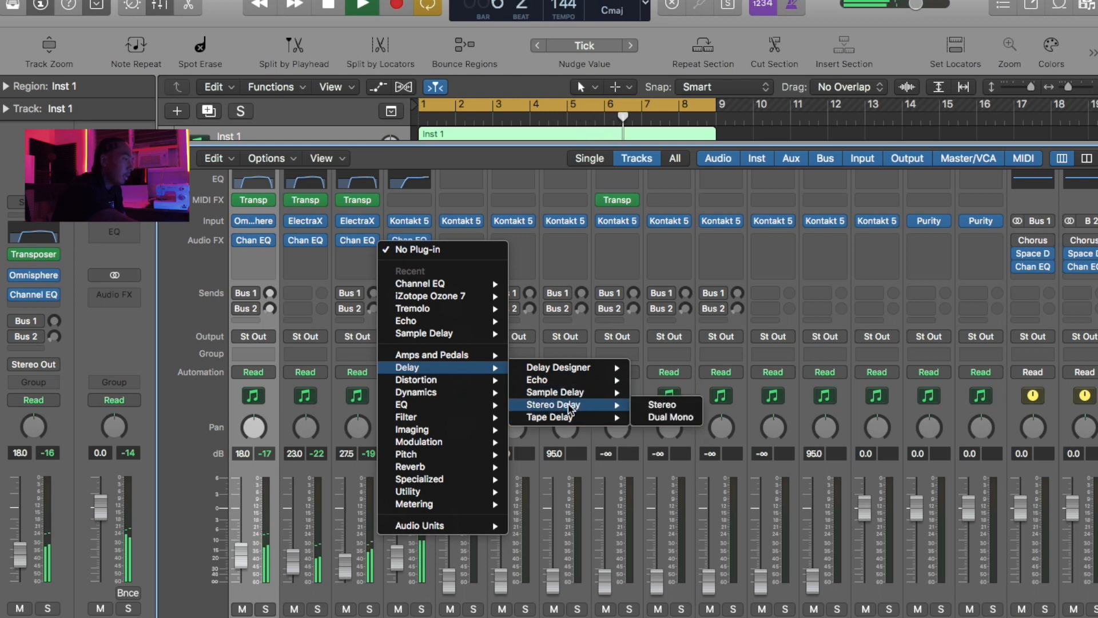
pyautogui.click(662, 392)
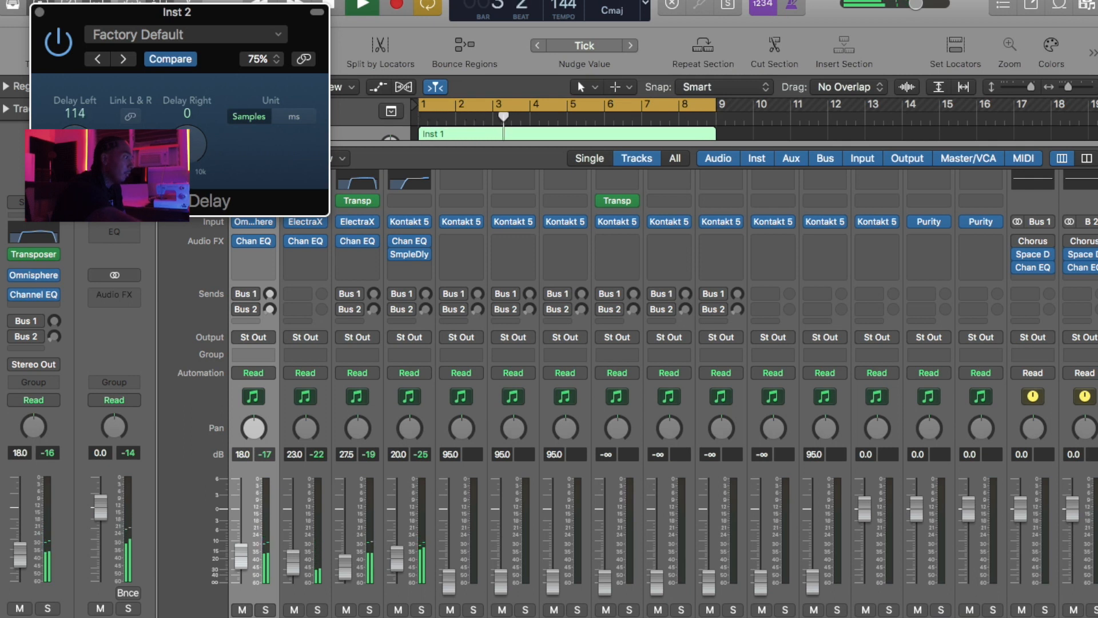
pyautogui.click(40, 12)
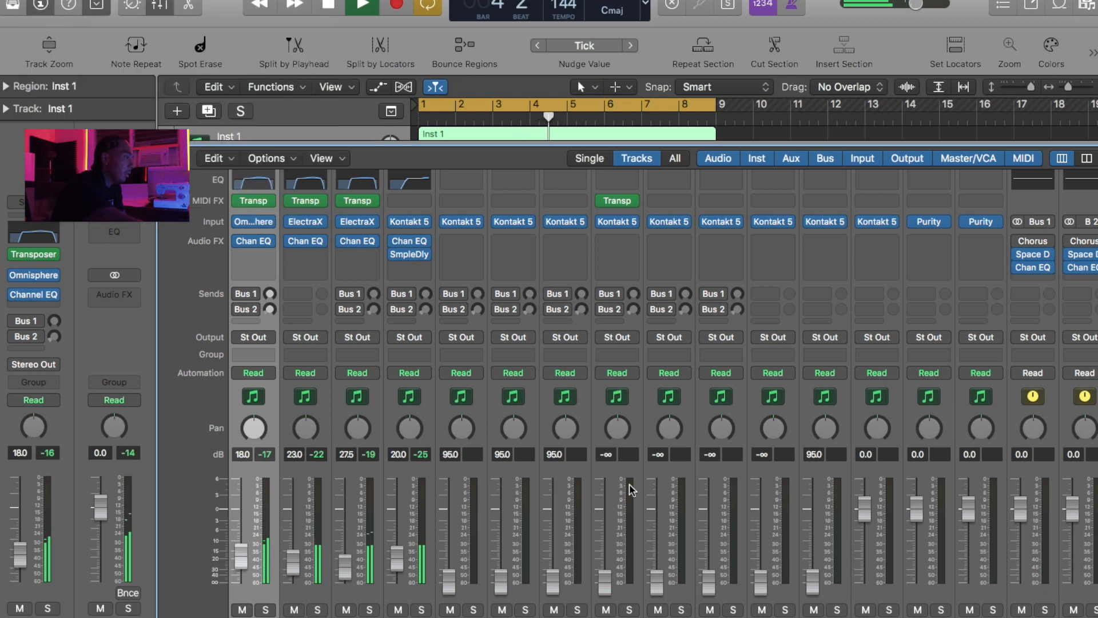
# - Raise the Inst 3 fader to -9.2 dB
pyautogui.moveTo(398, 564); pyautogui.dragTo(449, 537)
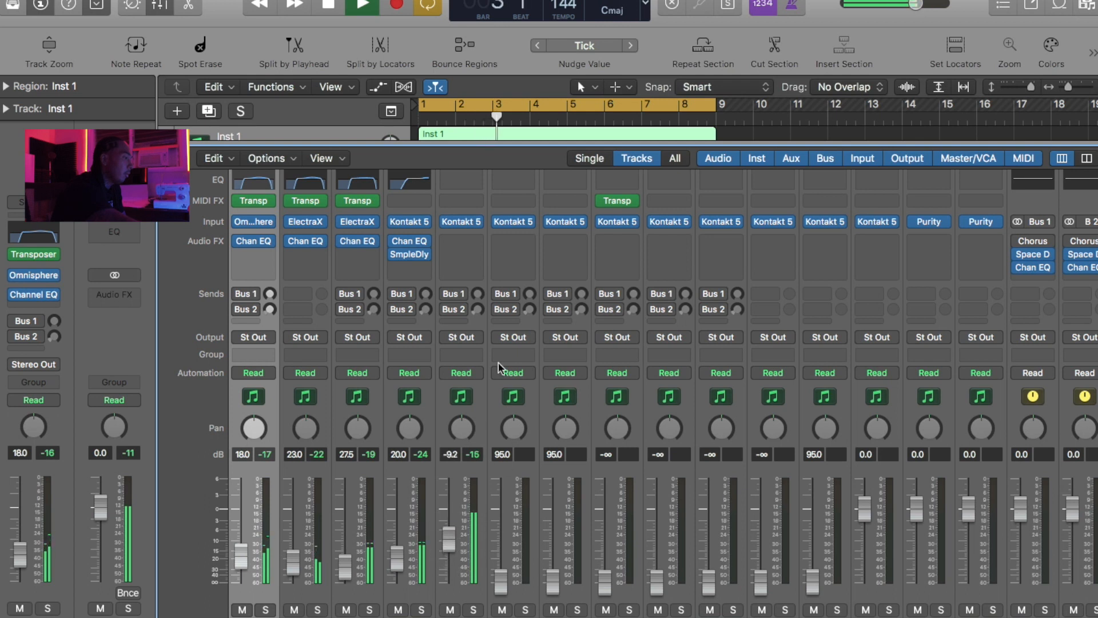
# - Insert a Compressor on Inst 3, browse its drum presets, and lower the track's fader to -11.6 dB
pyautogui.click(452, 246)
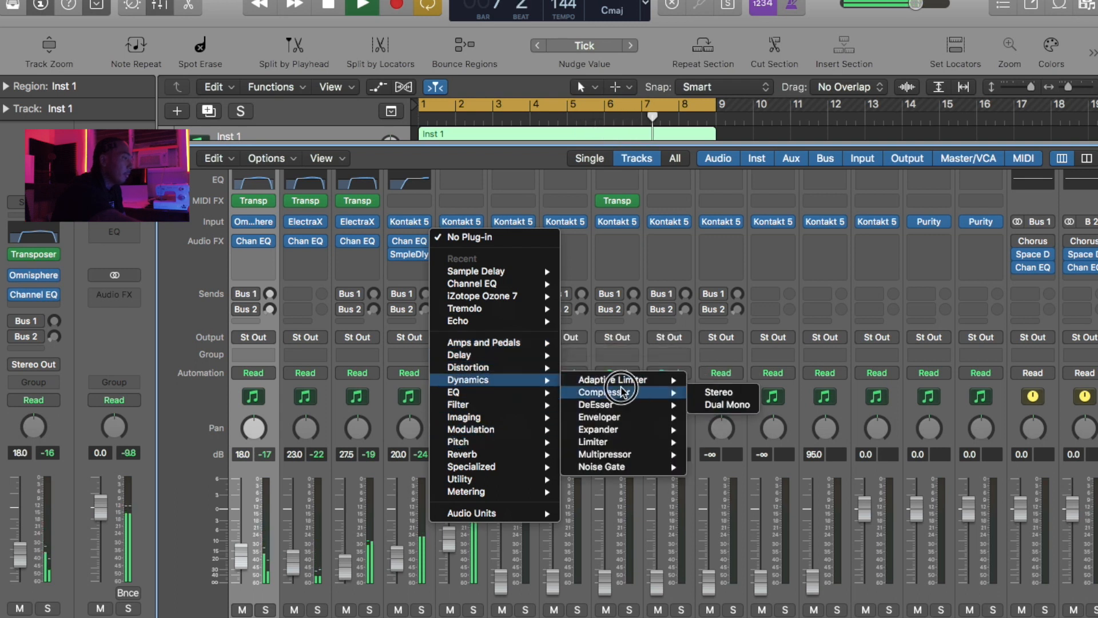
pyautogui.click(604, 392)
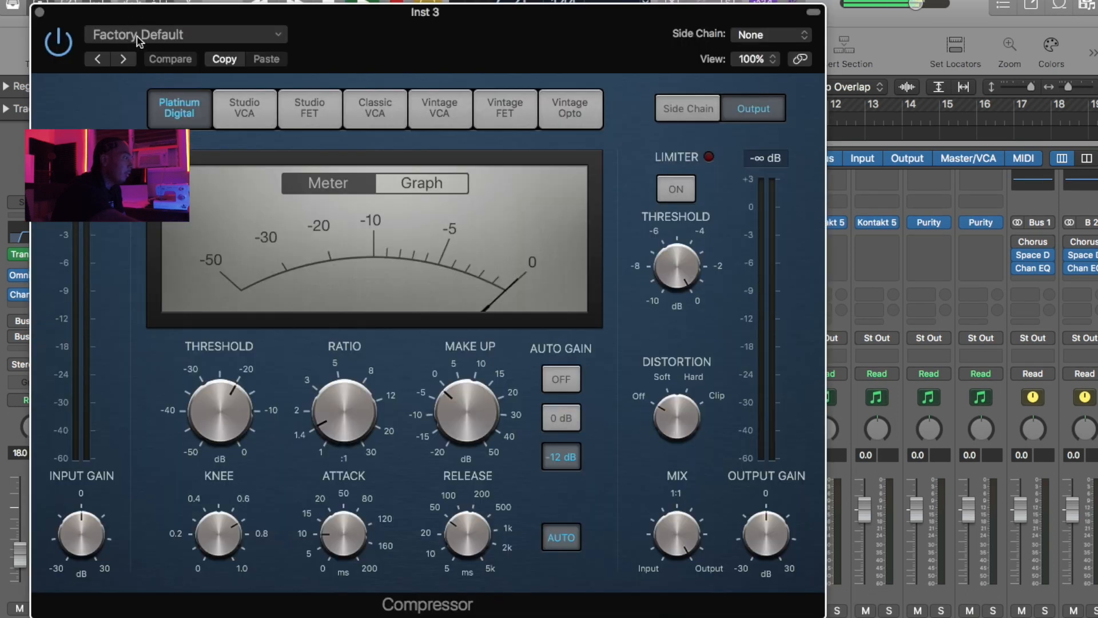
pyautogui.click(139, 36)
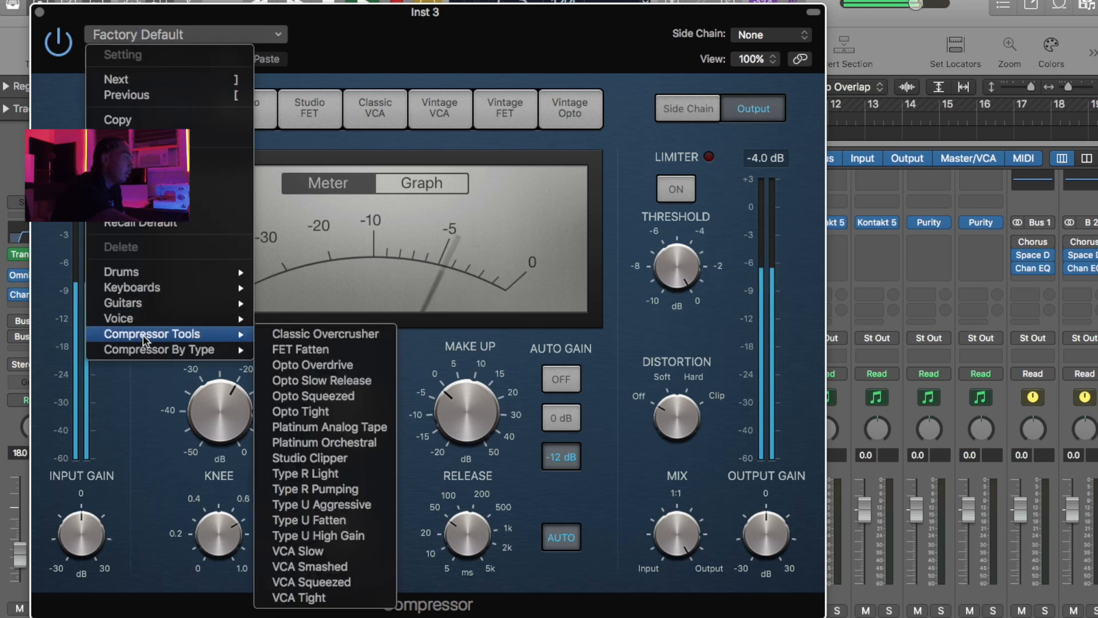
pyautogui.moveTo(206, 271)
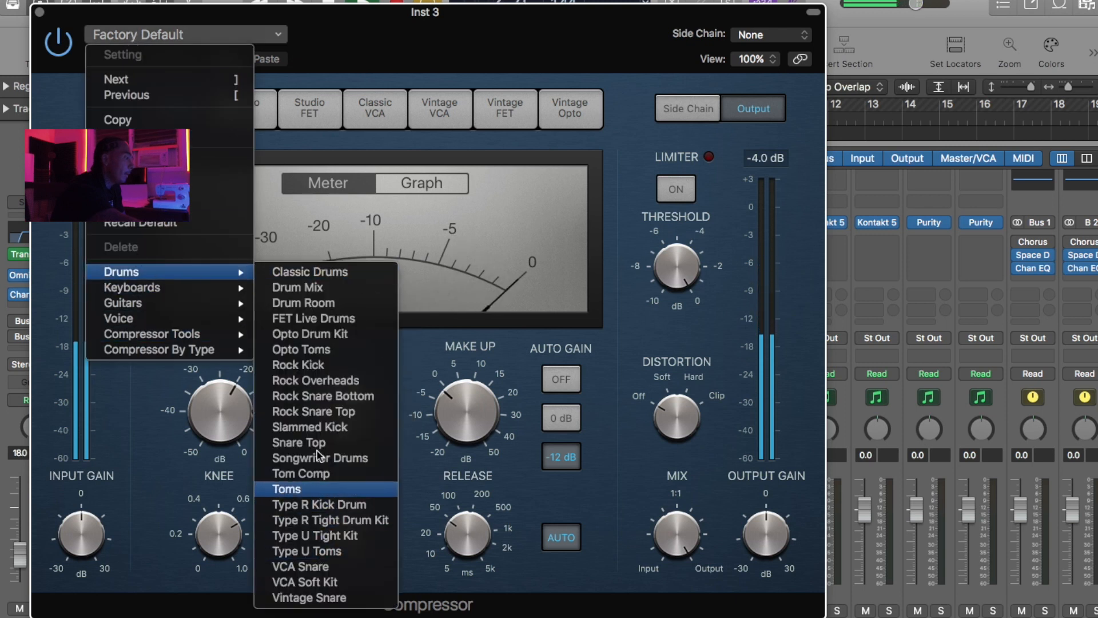
pyautogui.click(329, 536)
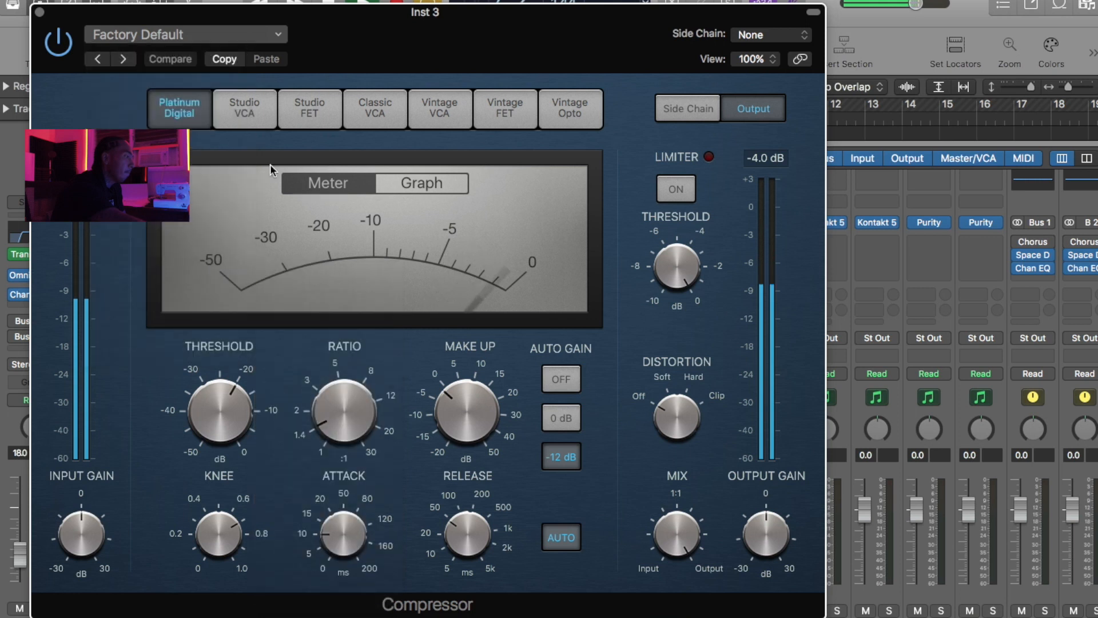
pyautogui.click(40, 12)
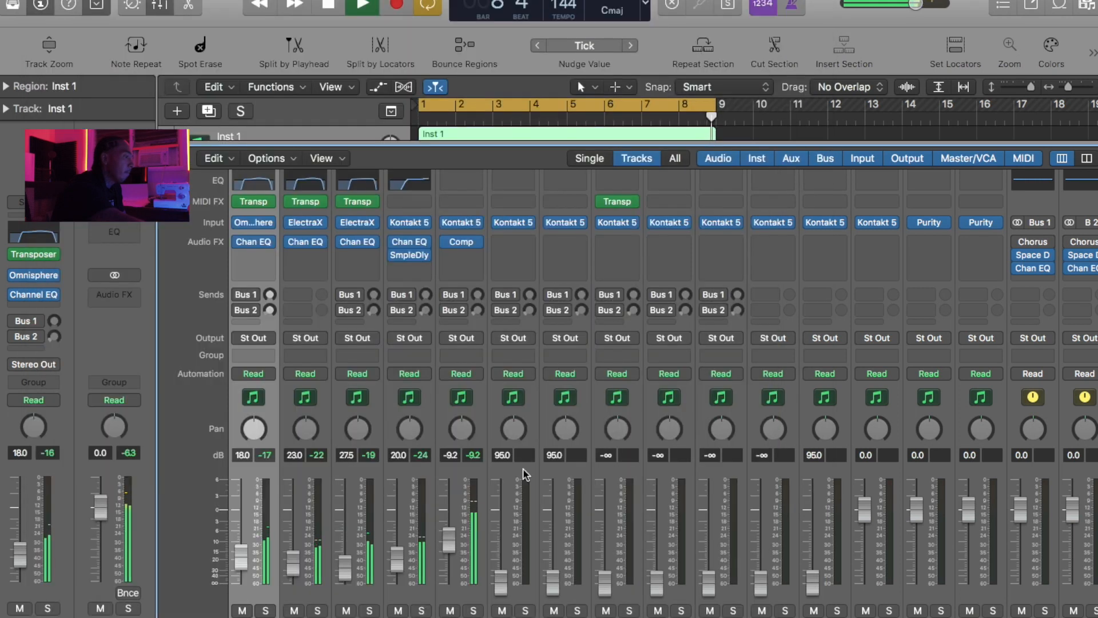
pyautogui.moveTo(449, 538); pyautogui.dragTo(448, 546)
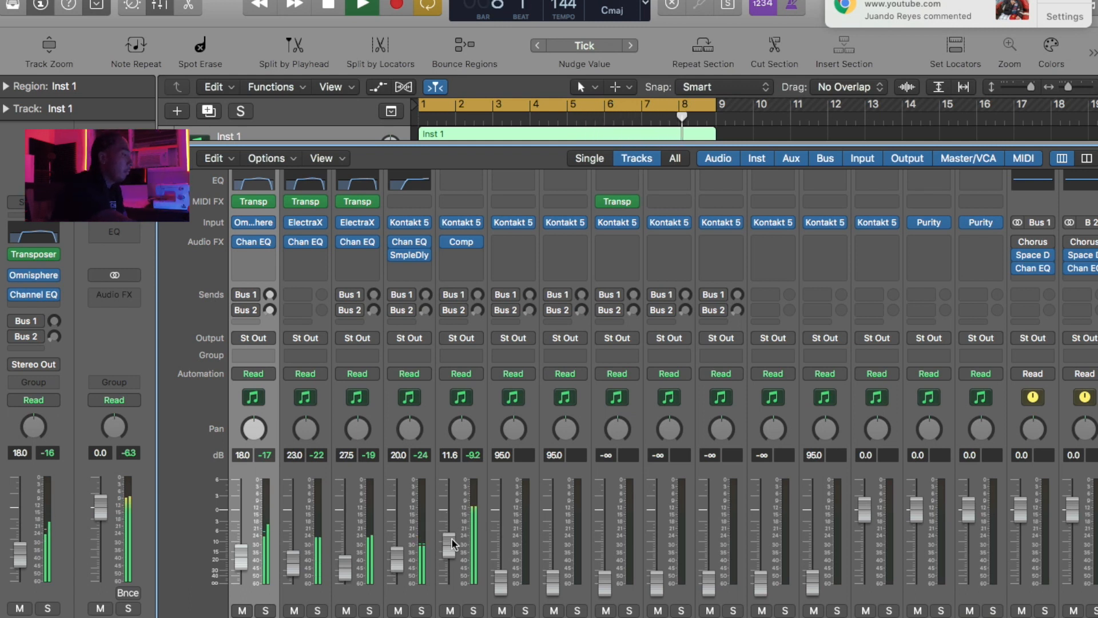
# - Add a Channel EQ to Inst 3 with a 48 dB/Oct low cut at about 38.5 Hz and a 4 dB low-shelf boost at 75 Hz
pyautogui.scroll(1, 503, 236)
pyautogui.doubleClick(447, 187)
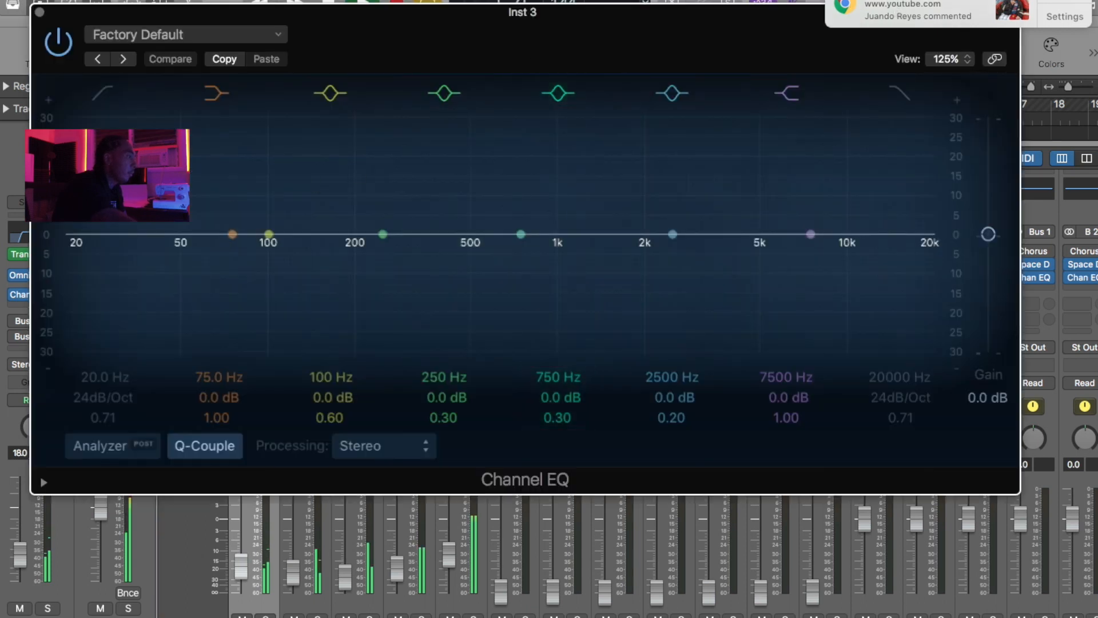
pyautogui.click(102, 92)
pyautogui.moveTo(92, 246); pyautogui.dragTo(199, 245)
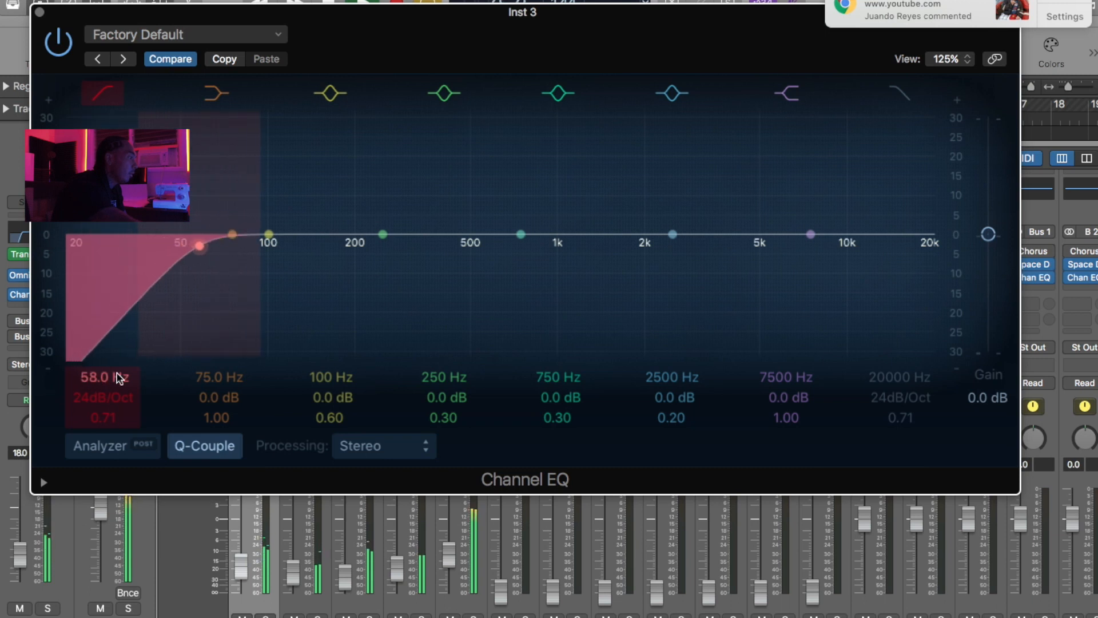
pyautogui.moveTo(192, 286); pyautogui.dragTo(133, 290)
pyautogui.moveTo(222, 231); pyautogui.dragTo(217, 225)
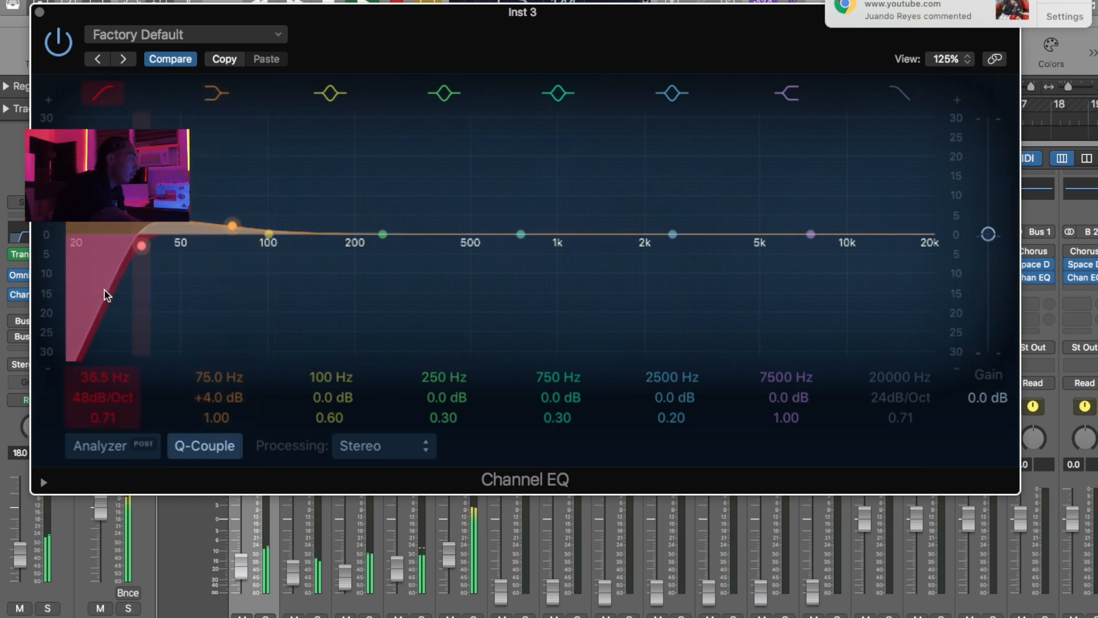
pyautogui.moveTo(104, 295); pyautogui.dragTo(108, 289)
# - In the Inst 3 EQ, boost about 2 dB at 63 Hz with the 100 Hz bell band and apply a high cut
pyautogui.moveTo(268, 234); pyautogui.dragTo(208, 219)
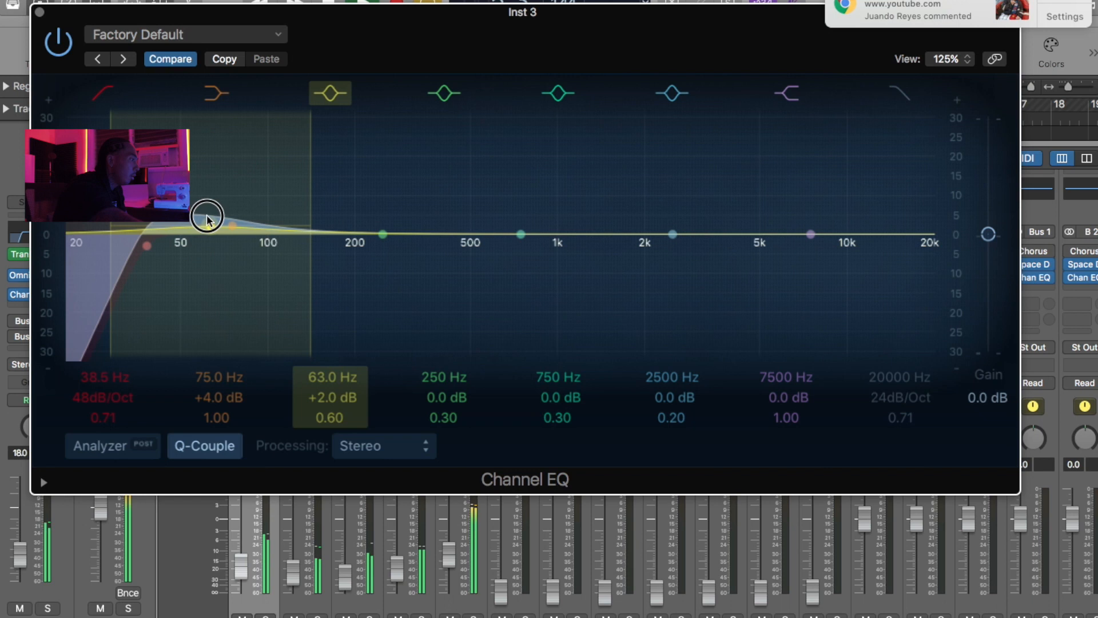
pyautogui.click(93, 282)
pyautogui.click(897, 95)
pyautogui.moveTo(886, 170); pyautogui.dragTo(868, 151)
pyautogui.click(39, 12)
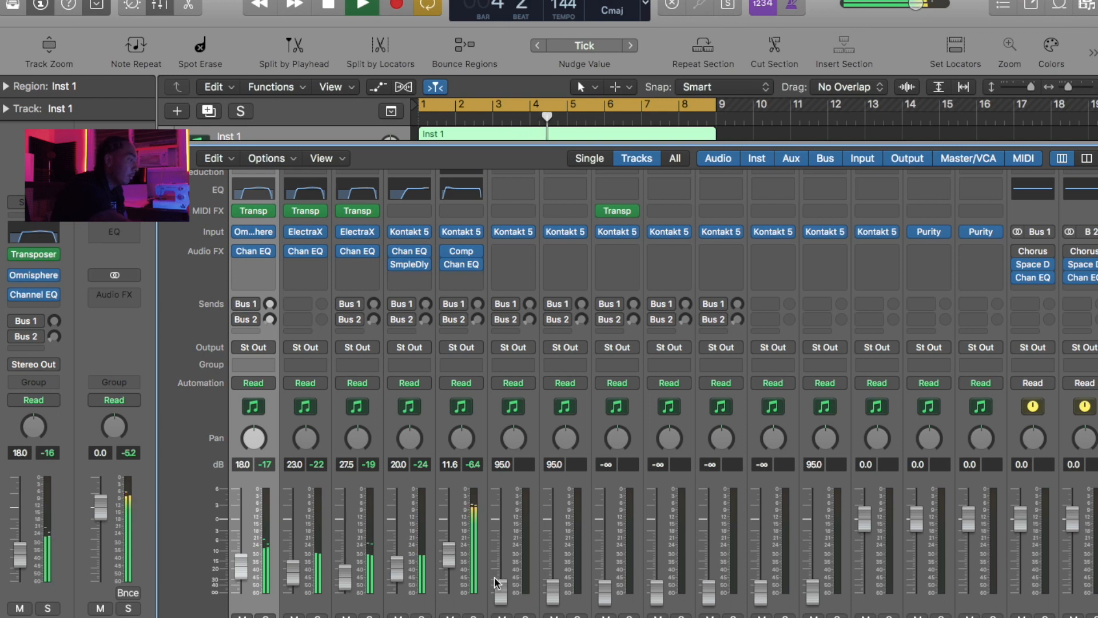
# - Set the faders of Inst 3 to -14.0 dB, Inst 4 to -12.6 dB and Inst 5 to about -11.6 dB
pyautogui.click(451, 559)
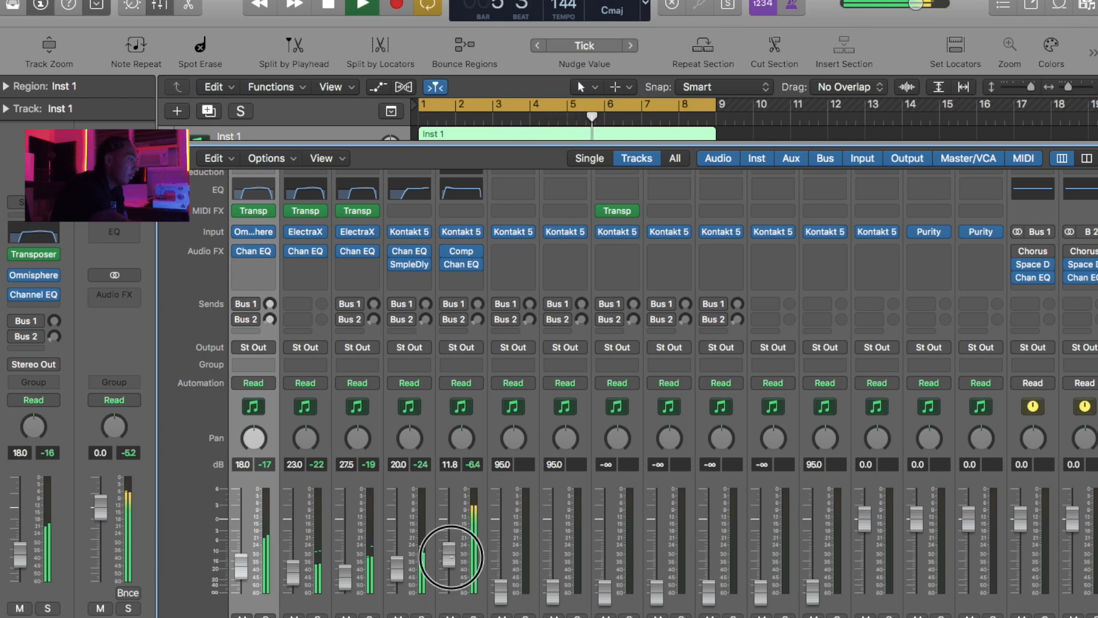
pyautogui.moveTo(503, 592); pyautogui.dragTo(499, 553)
pyautogui.moveTo(552, 590); pyautogui.dragTo(548, 570)
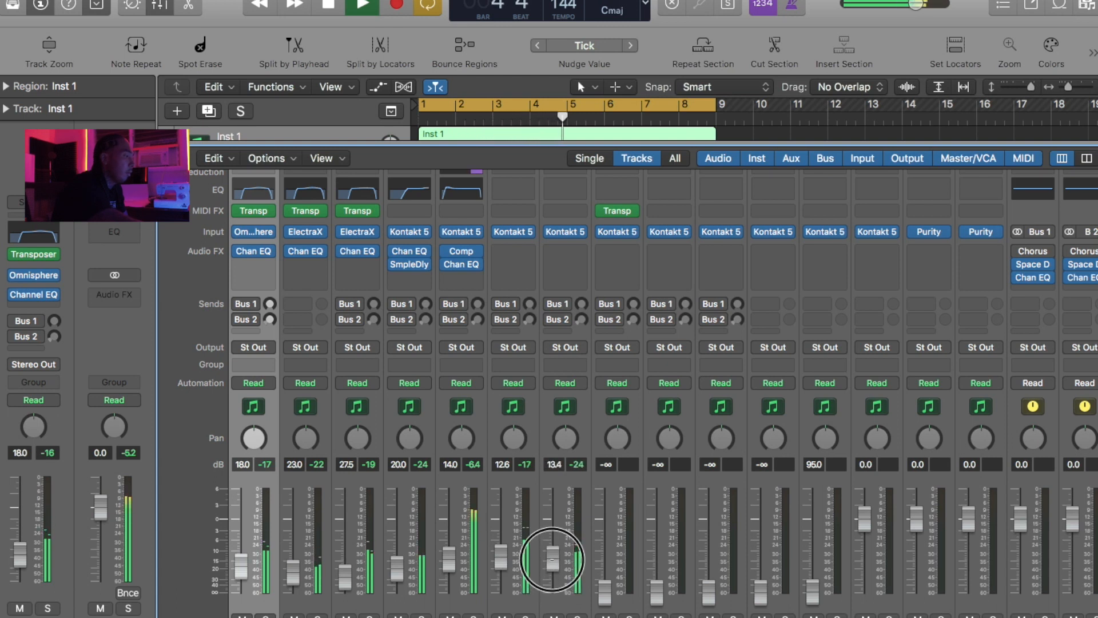
# - Add a Channel EQ to Inst 4 with a 48 dB/Oct low cut at about 73 Hz and a 3.5 dB bell boost near 1580 Hz
pyautogui.scroll(1, 560, 403)
pyautogui.click(513, 190)
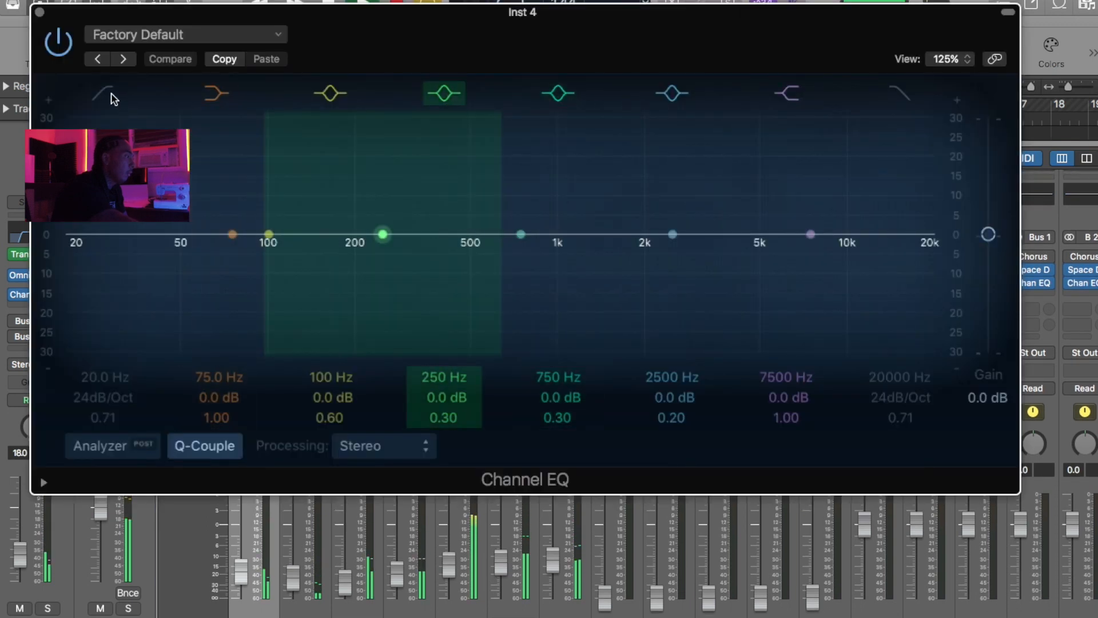
pyautogui.click(105, 95)
pyautogui.moveTo(145, 258); pyautogui.dragTo(261, 302)
pyautogui.moveTo(520, 234); pyautogui.dragTo(619, 225)
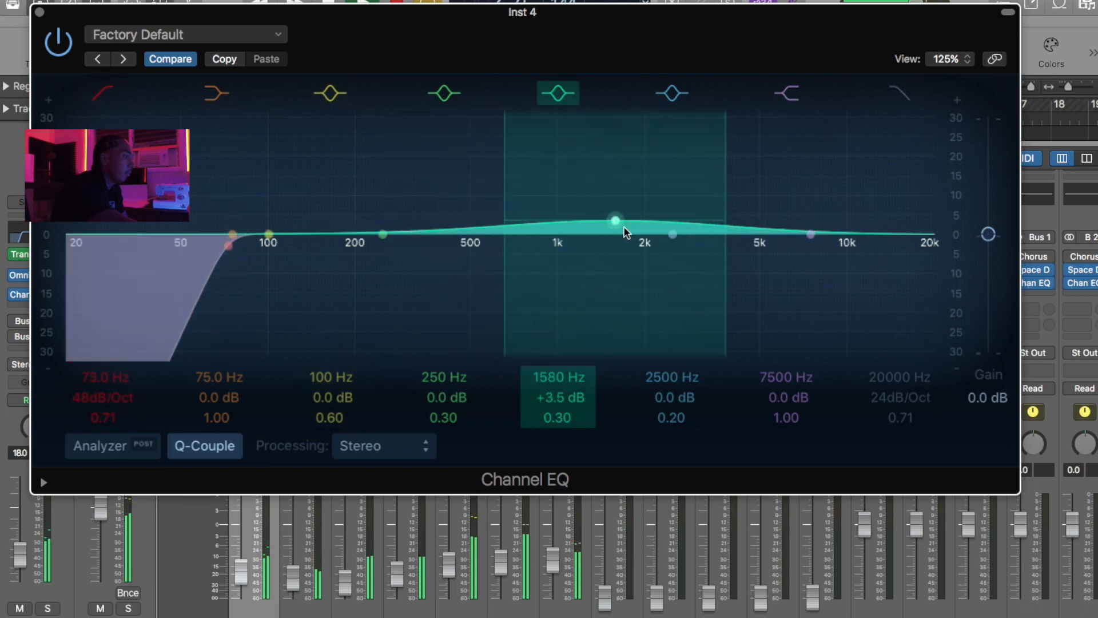
pyautogui.click(40, 12)
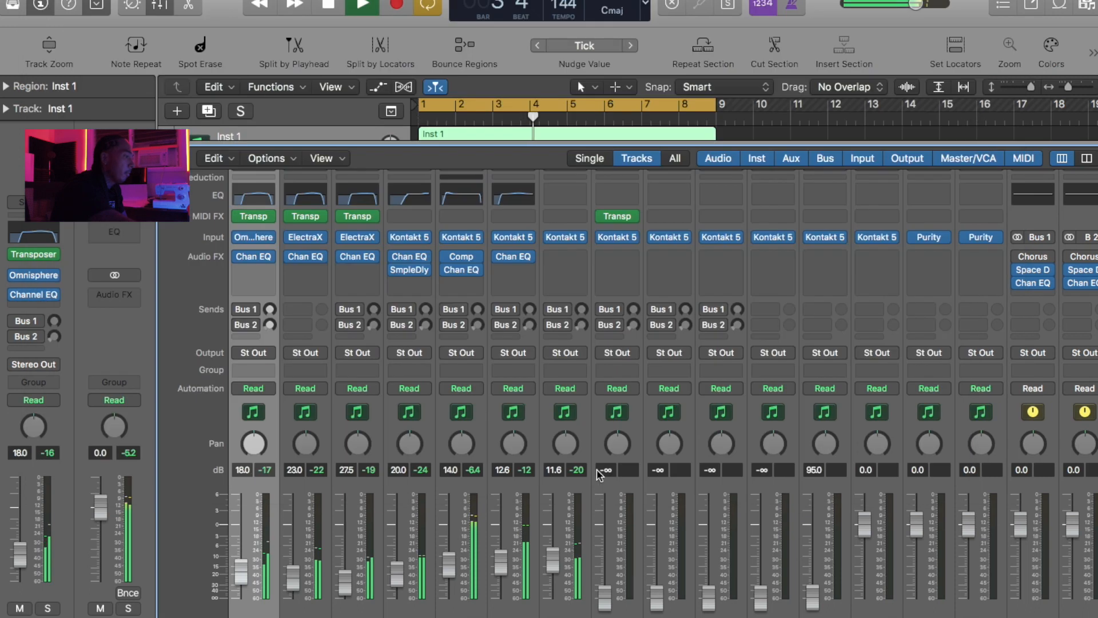
# - Add a Channel EQ to Inst 5 with a 210 Hz low cut and a 5 dB boost at 2900 Hz, and set its fader to -10.8 dB
pyautogui.moveTo(553, 561); pyautogui.dragTo(559, 539)
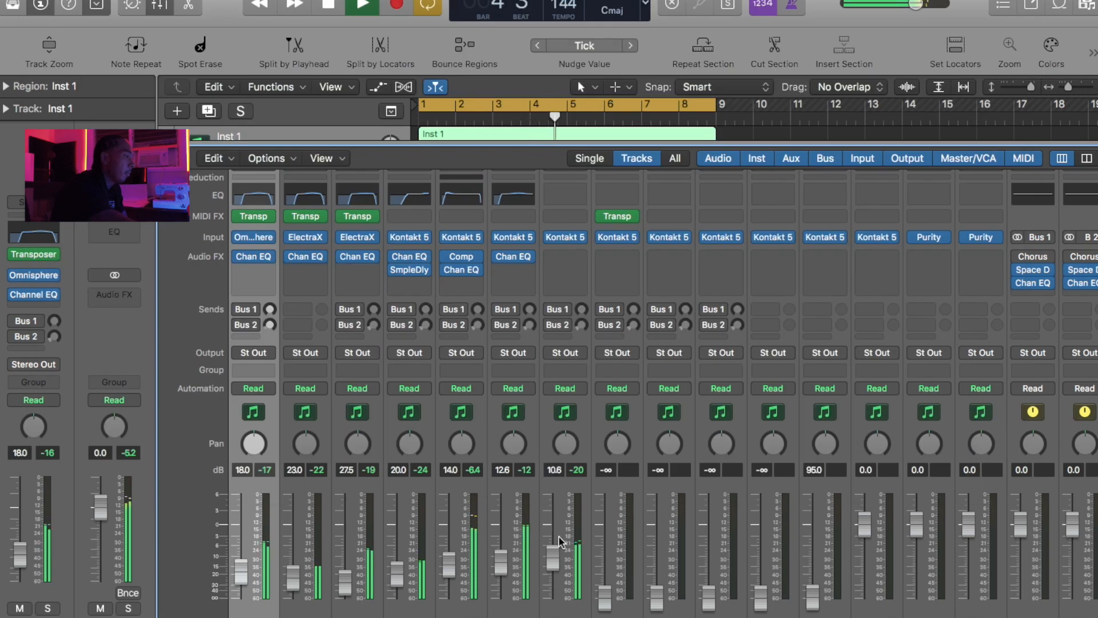
pyautogui.click(549, 200)
pyautogui.click(107, 97)
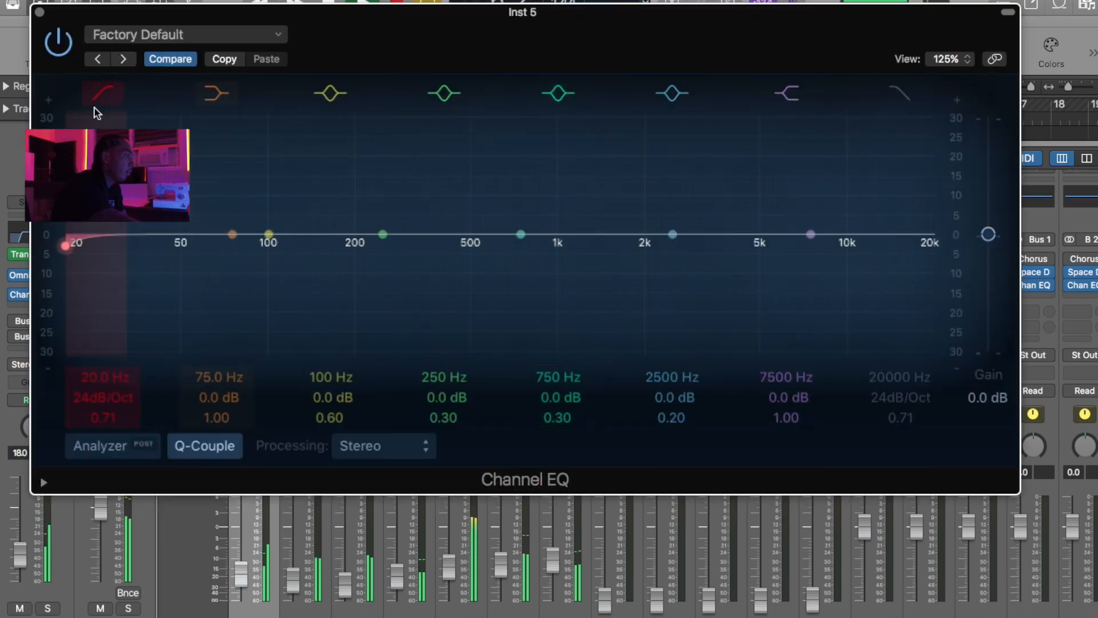
pyautogui.moveTo(99, 246); pyautogui.dragTo(396, 249)
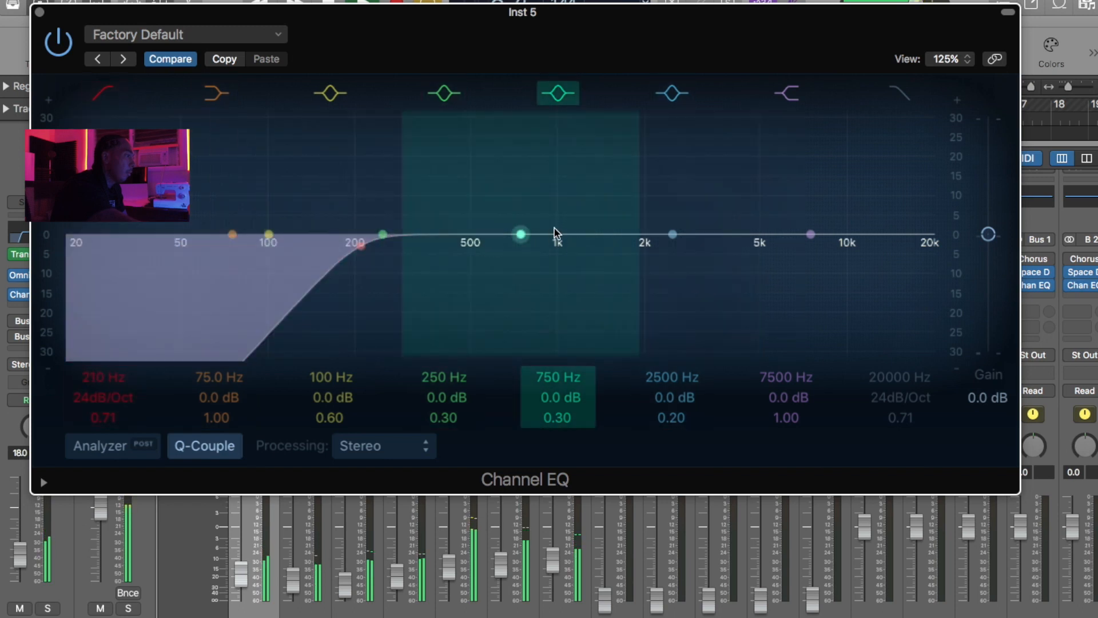
pyautogui.moveTo(578, 223); pyautogui.dragTo(728, 208)
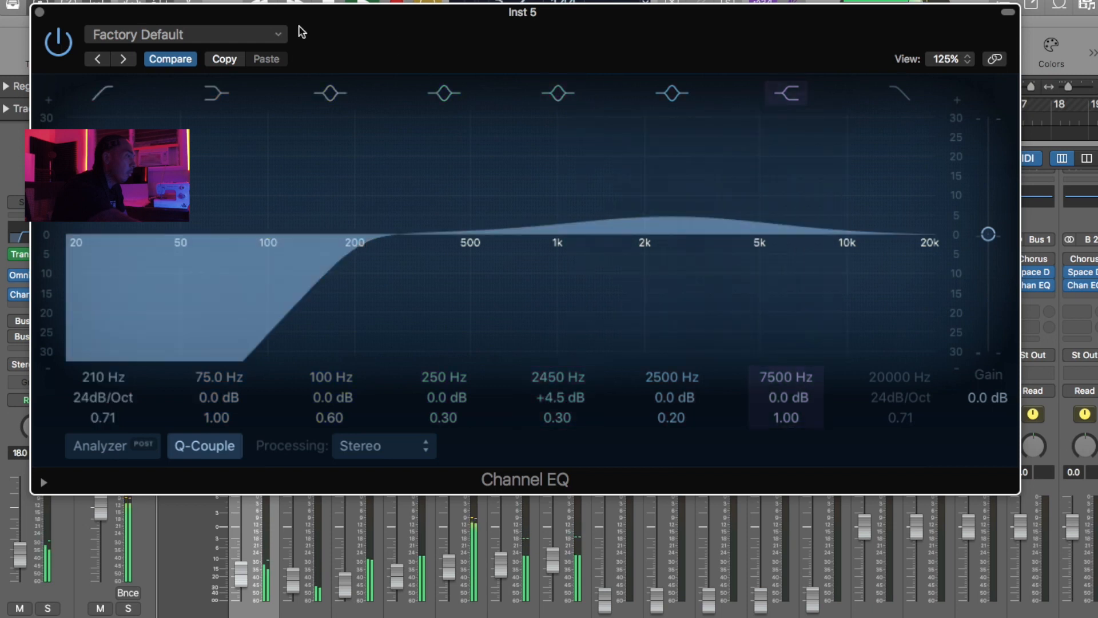
pyautogui.moveTo(662, 220); pyautogui.dragTo(691, 223)
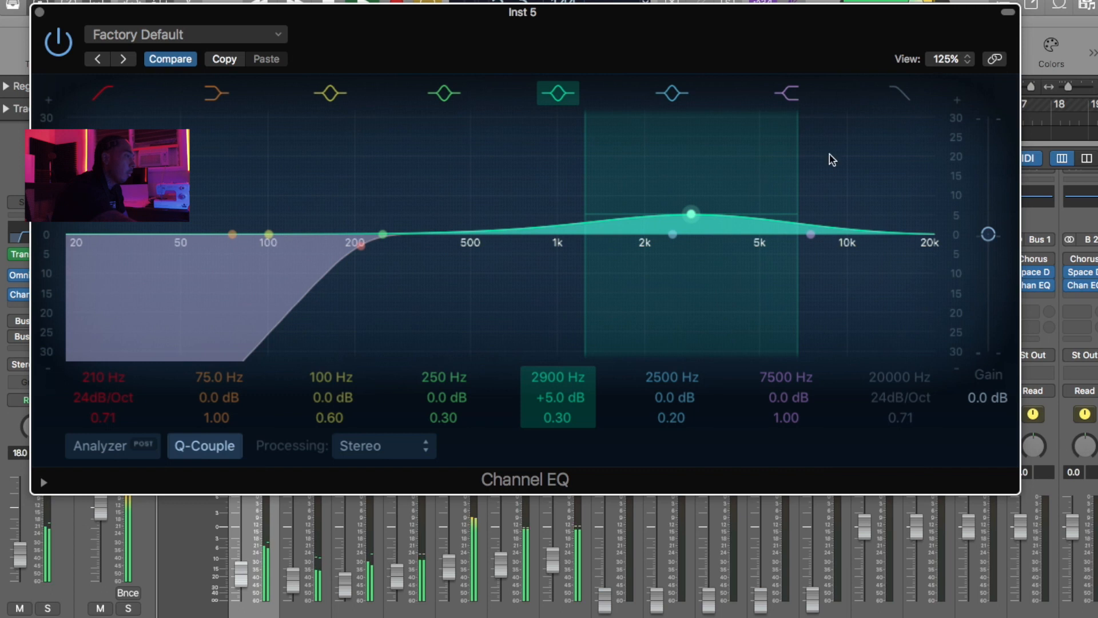
pyautogui.click(39, 11)
pyautogui.click(561, 558)
# - Raise the Inst 6 fader to -13.8 dB and insert a Compressor using the Platinum Bass preset
pyautogui.moveTo(604, 597); pyautogui.dragTo(602, 566)
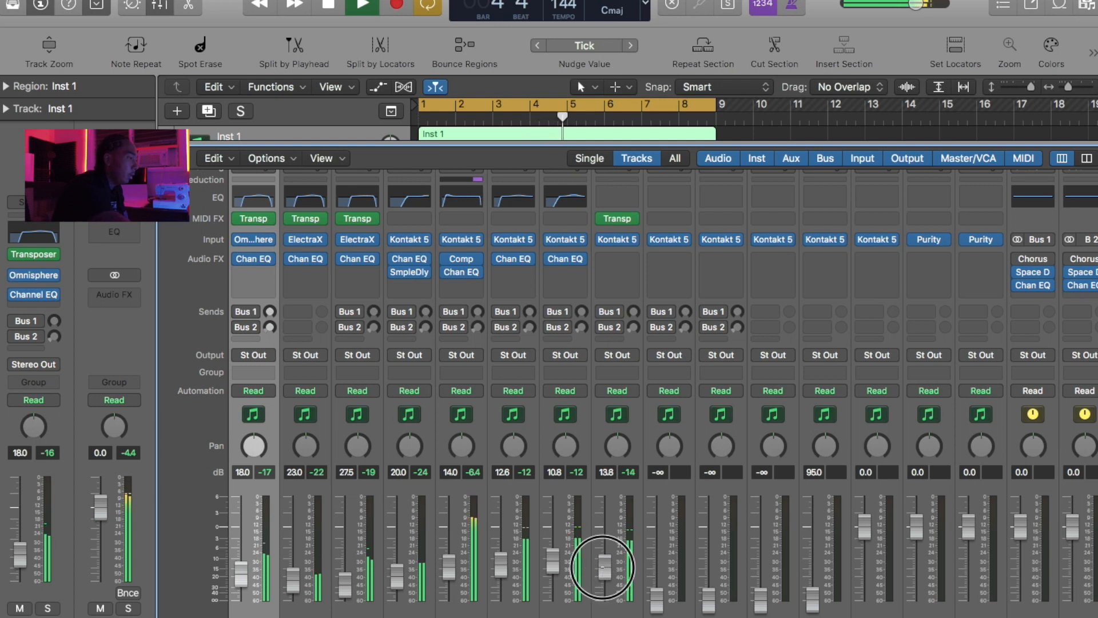
pyautogui.click(617, 258)
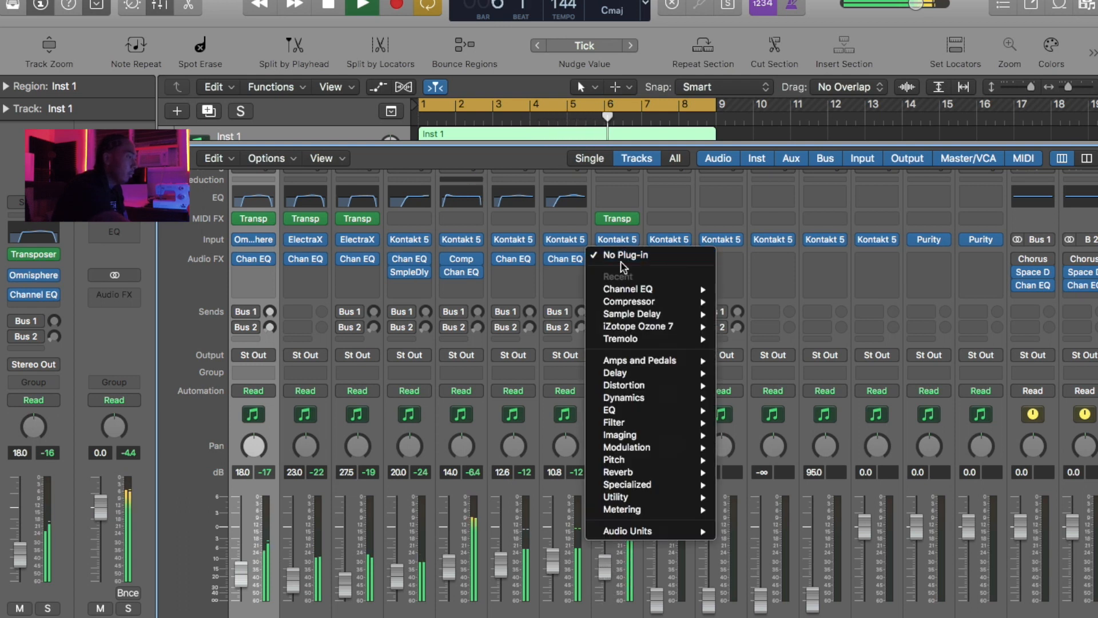
pyautogui.click(743, 302)
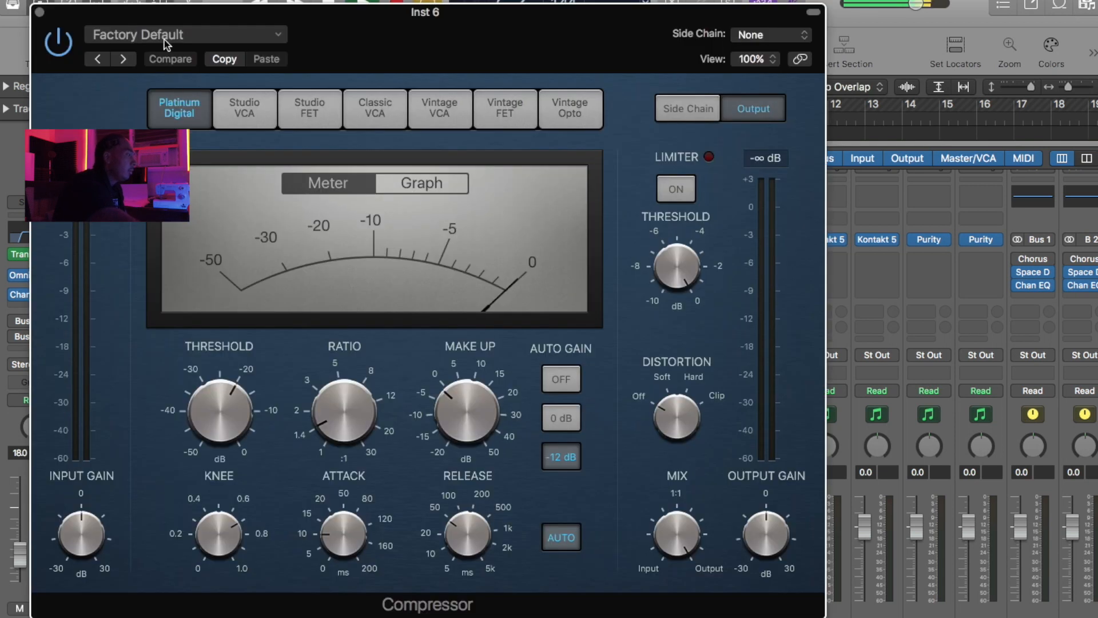
pyautogui.click(165, 36)
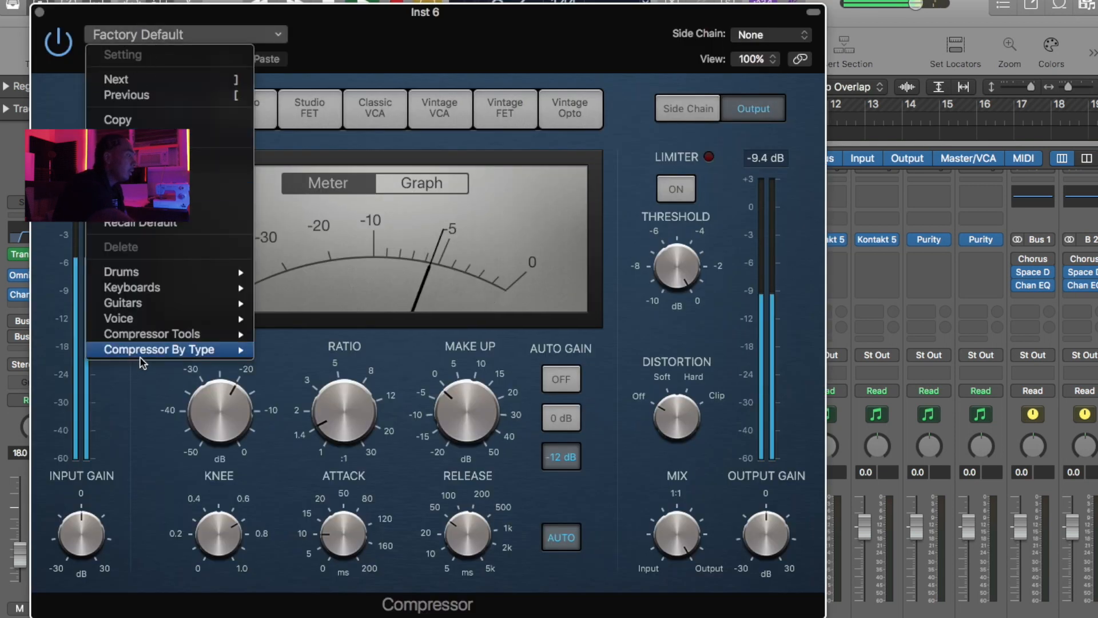
pyautogui.moveTo(154, 347)
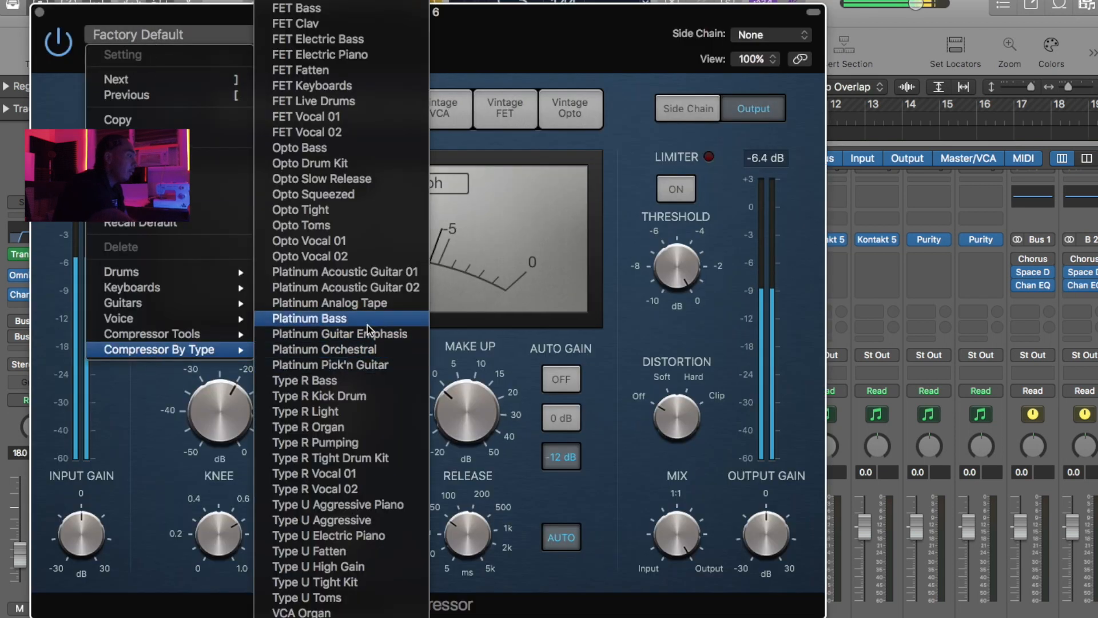
pyautogui.click(344, 266)
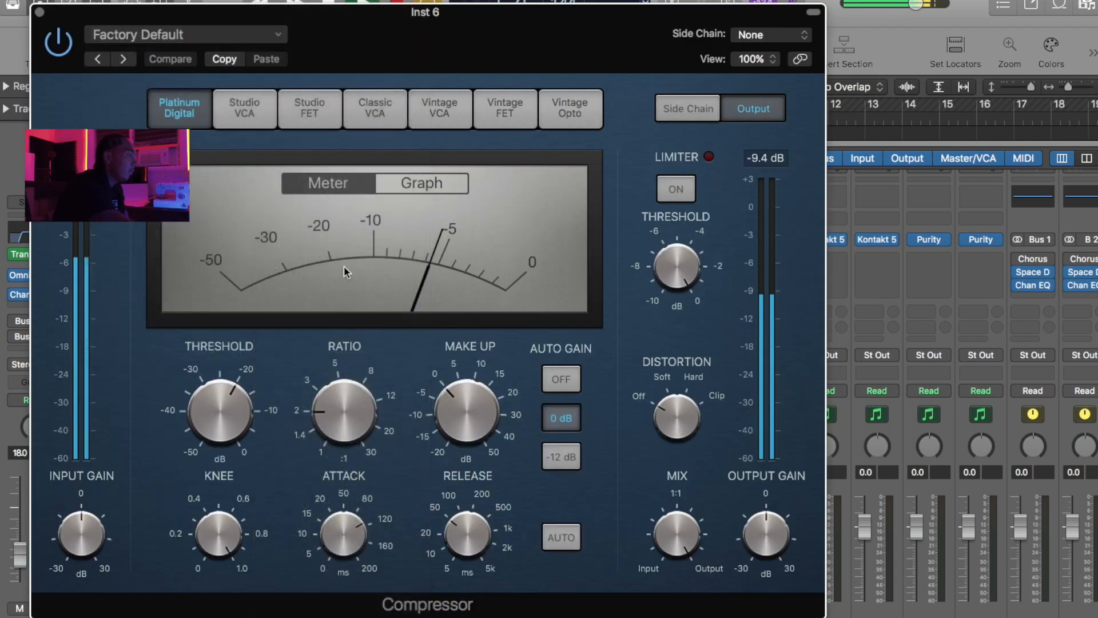
pyautogui.click(39, 11)
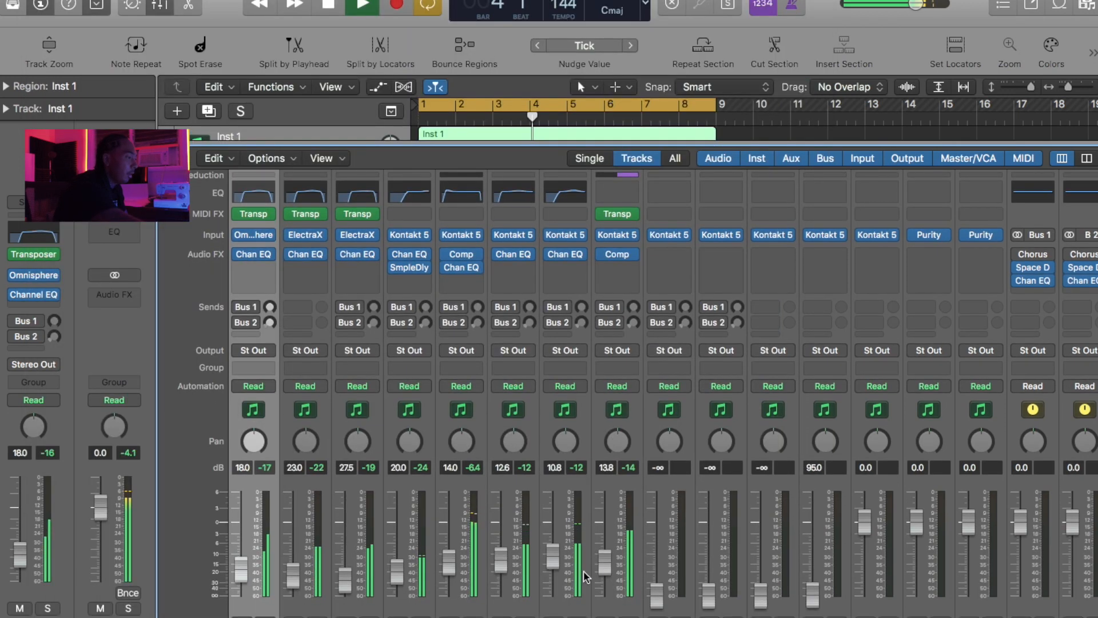
# - Lower the faders of Inst 4 to -13.2 dB, Inst 5 to -11.4 dB and Inst 6 to -16.0 dB
pyautogui.moveTo(606, 568); pyautogui.dragTo(606, 564)
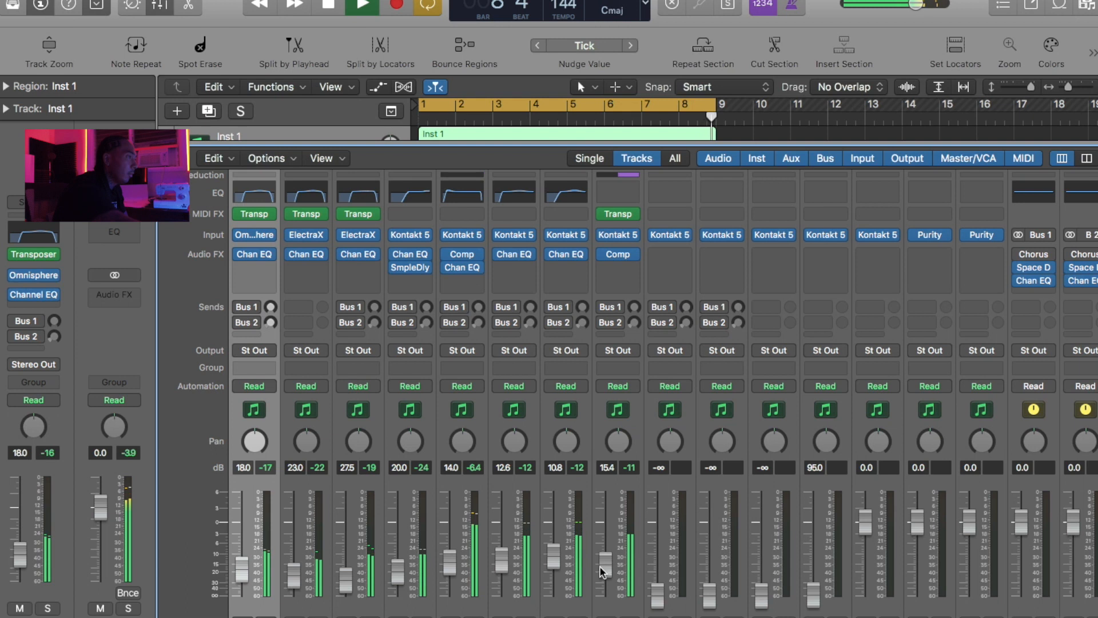
pyautogui.moveTo(604, 566); pyautogui.dragTo(604, 569)
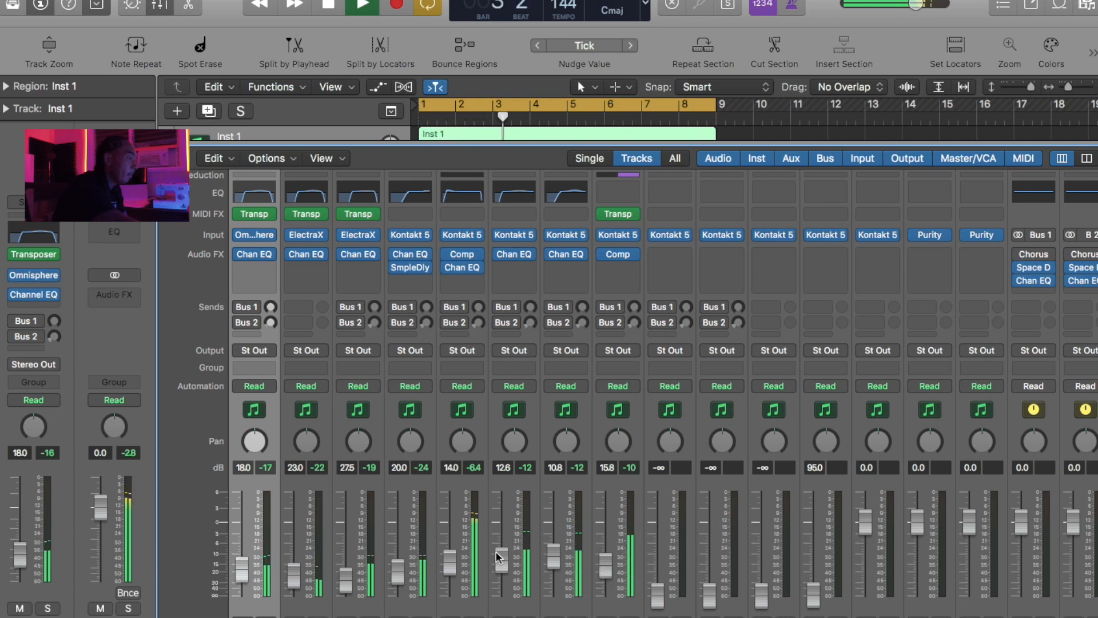
pyautogui.moveTo(503, 554); pyautogui.dragTo(605, 564)
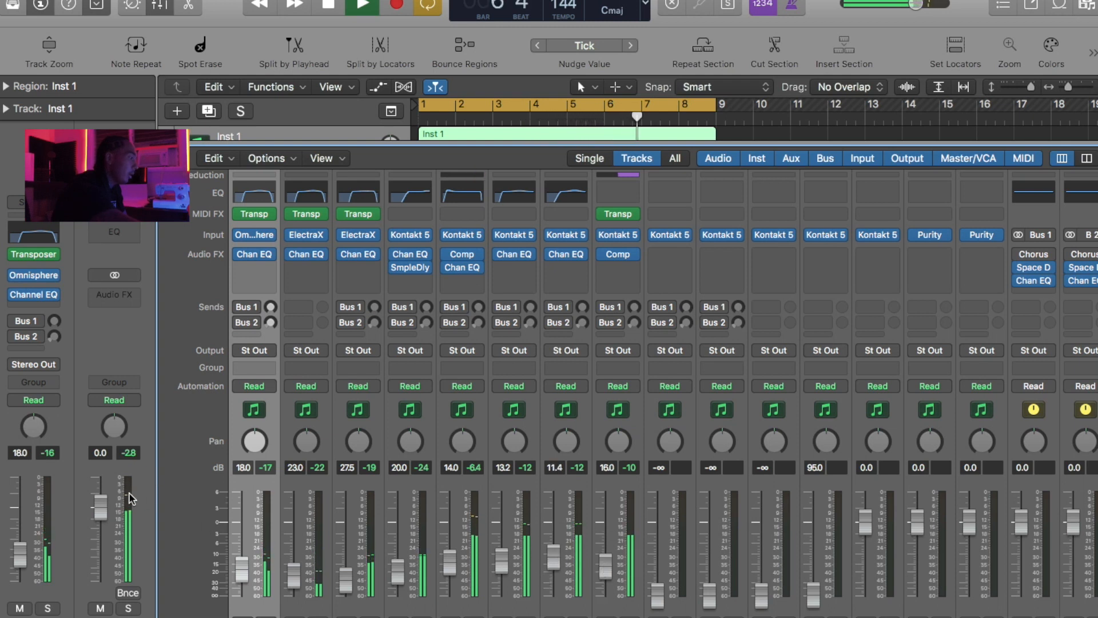
# - Raise the Inst 7 fader to -17.8 dB and add a Channel EQ with a 146 Hz low cut and a 3 dB boost at 3600 Hz
pyautogui.moveTo(655, 595)
pyautogui.mouseDown()
pyautogui.moveTo(657, 564)
pyautogui.moveTo(657, 580)
pyautogui.mouseUp()
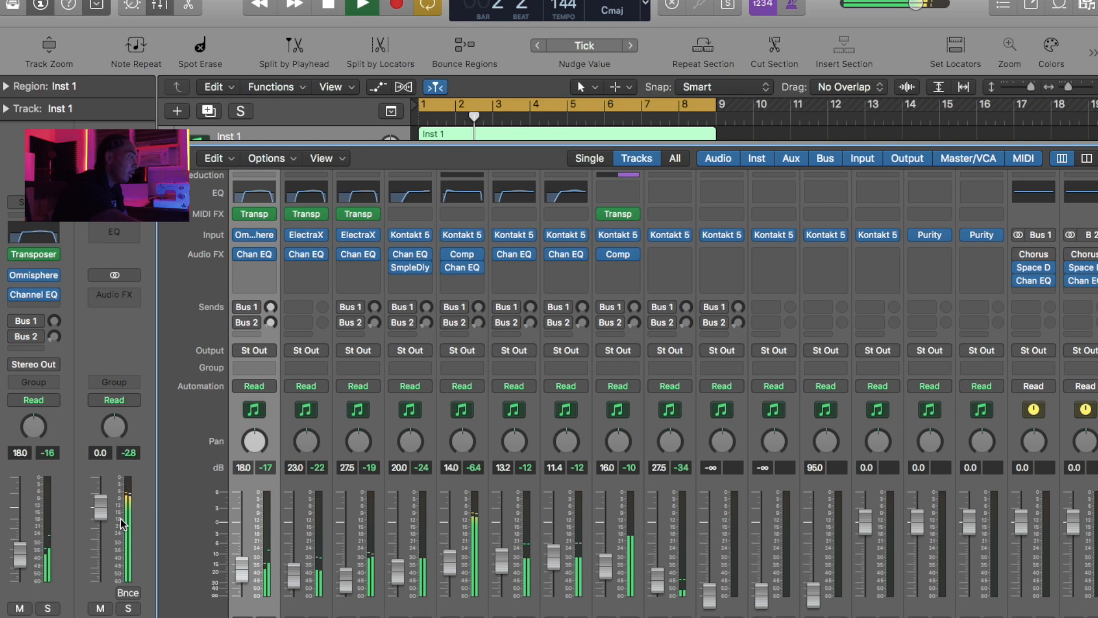
pyautogui.moveTo(661, 580)
pyautogui.mouseDown()
pyautogui.moveTo(663, 563)
pyautogui.moveTo(657, 574)
pyautogui.mouseUp()
pyautogui.click(671, 191)
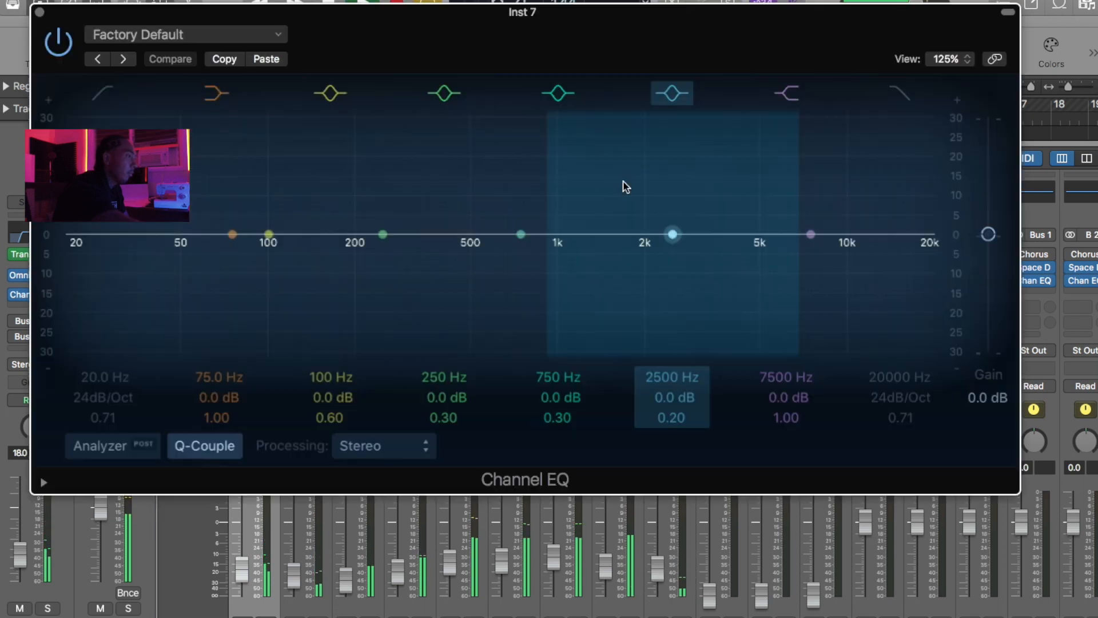
pyautogui.moveTo(65, 244); pyautogui.dragTo(329, 246)
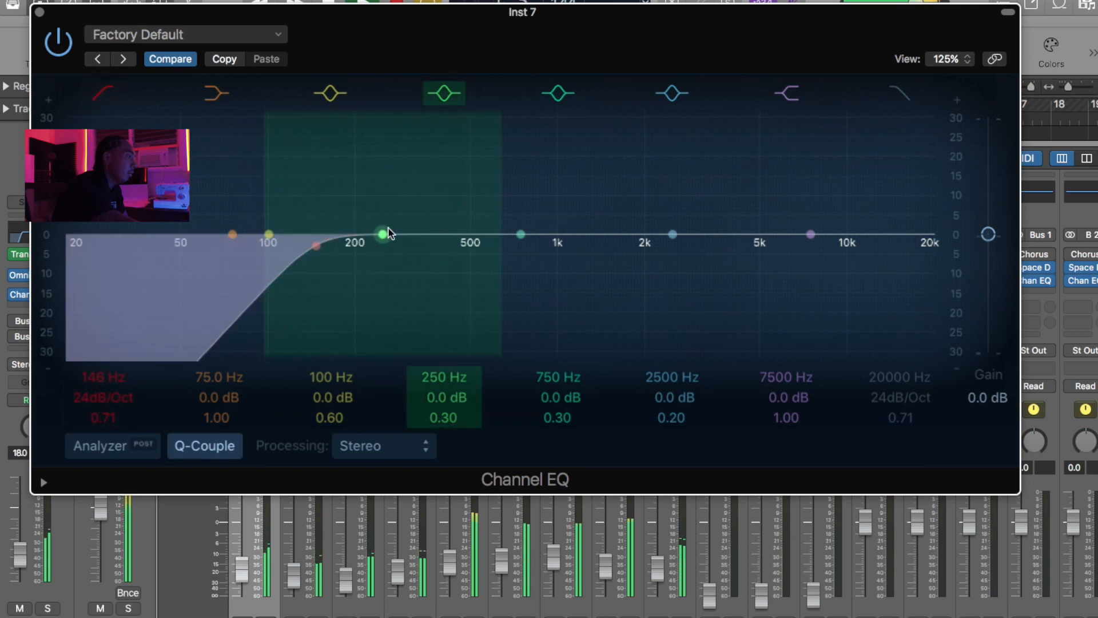
pyautogui.moveTo(718, 233); pyautogui.dragTo(766, 212)
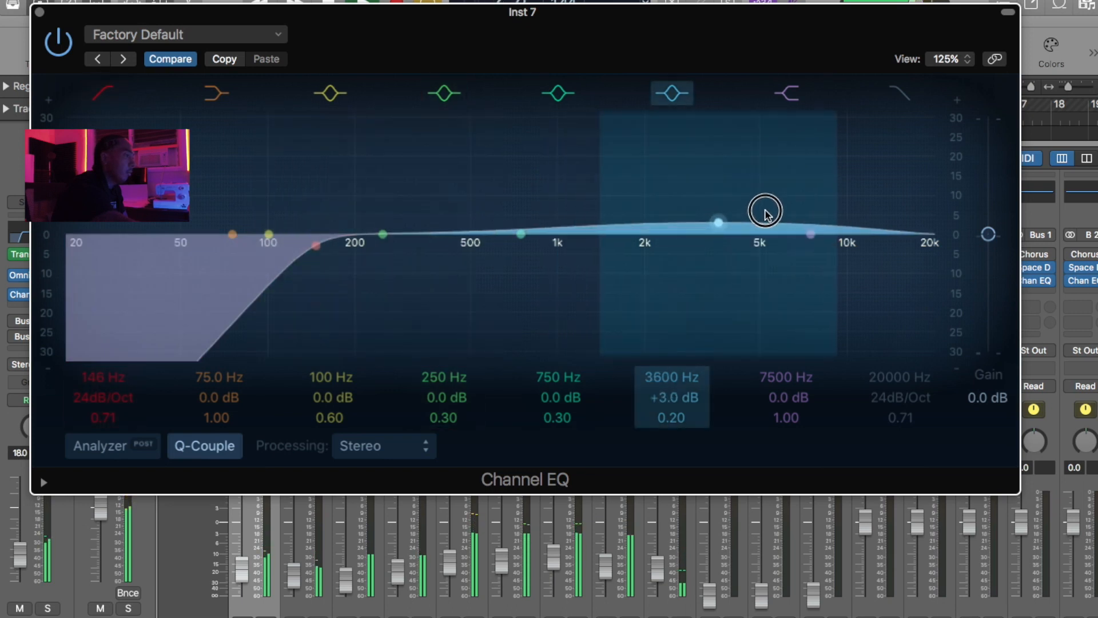
pyautogui.click(39, 13)
# - Raise the Inst 8 fader to -19.0 dB and add a Channel EQ with a low cut and a high-frequency boost
pyautogui.scroll(-1, 685, 550)
pyautogui.moveTo(709, 578); pyautogui.dragTo(713, 558)
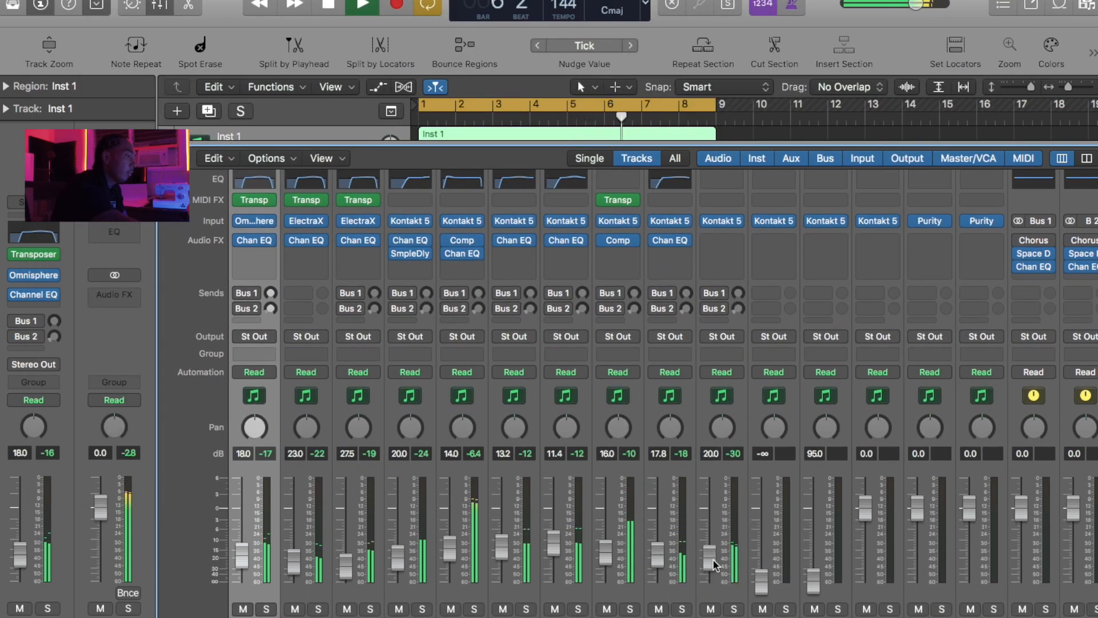
pyautogui.moveTo(706, 560); pyautogui.dragTo(702, 558)
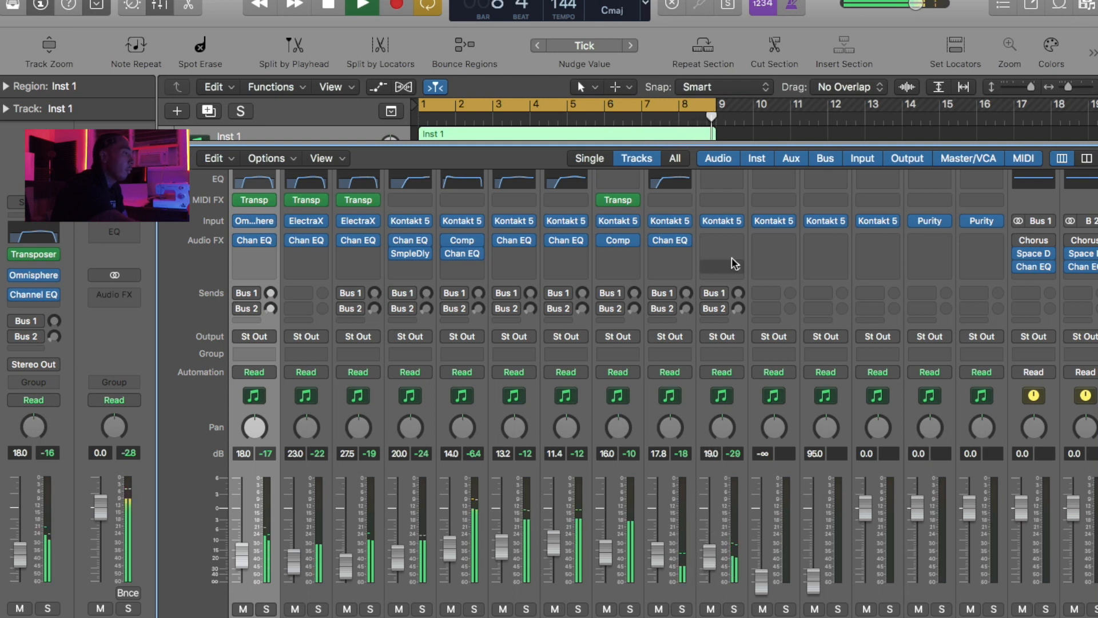
pyautogui.scroll(1, 728, 215)
pyautogui.doubleClick(714, 196)
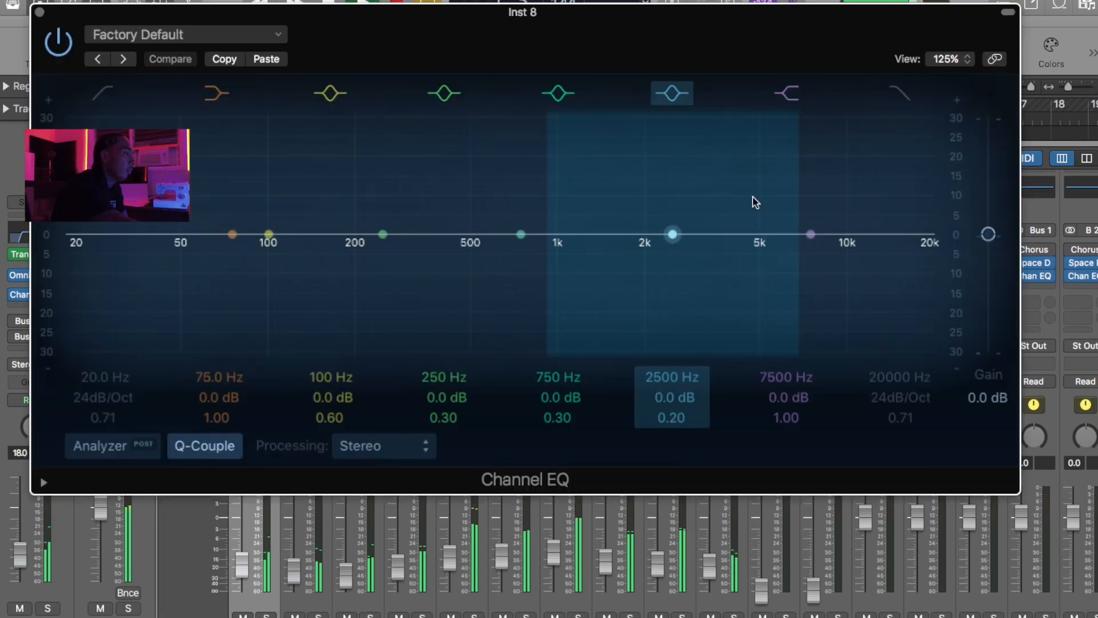
pyautogui.moveTo(858, 232); pyautogui.dragTo(863, 213)
pyautogui.click(102, 86)
pyautogui.moveTo(109, 252); pyautogui.dragTo(558, 254)
pyautogui.click(39, 12)
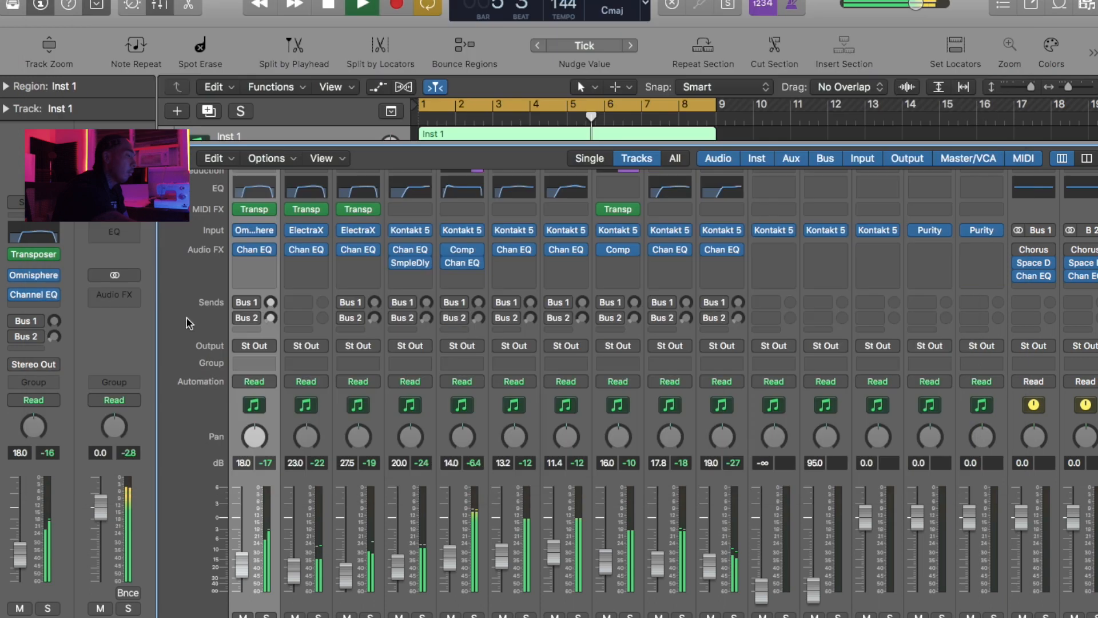
# - Set the faders of Inst 8 to -18.5 dB, Inst 10 to -30.0 dB and Inst 6 to -17.8 dB
pyautogui.scroll(-2, 723, 593)
pyautogui.moveTo(710, 558); pyautogui.dragTo(709, 557)
pyautogui.moveTo(760, 584); pyautogui.dragTo(761, 563)
pyautogui.moveTo(604, 555); pyautogui.dragTo(605, 559)
# - Add a Channel EQ to Inst 6 with a 48 dB/Oct low cut at about 36.5 Hz
pyautogui.scroll(2, 653, 287)
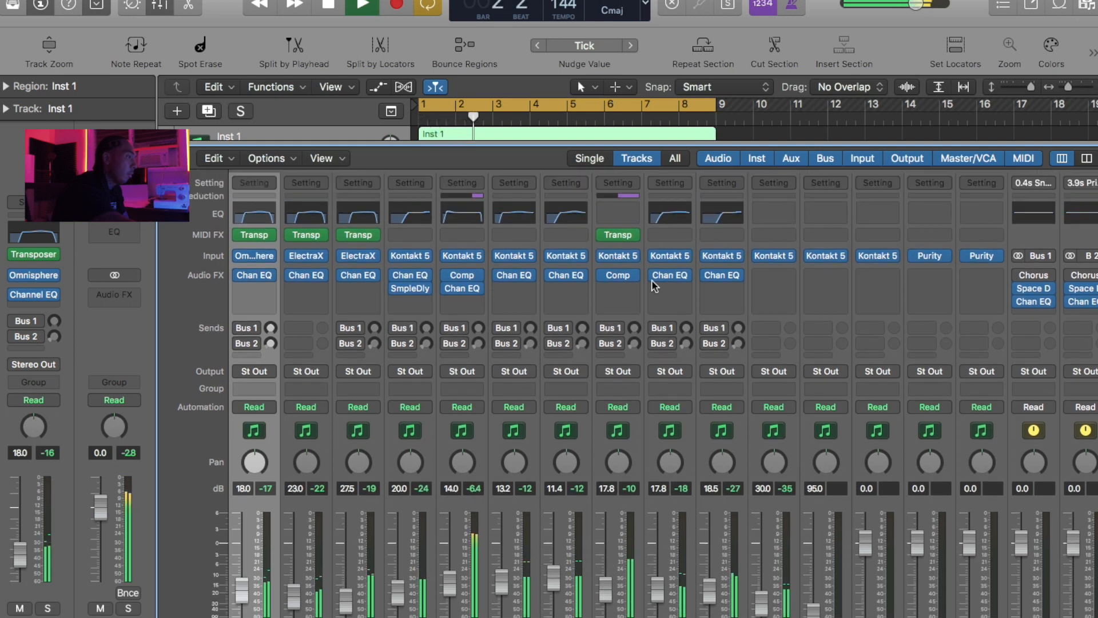
pyautogui.click(615, 215)
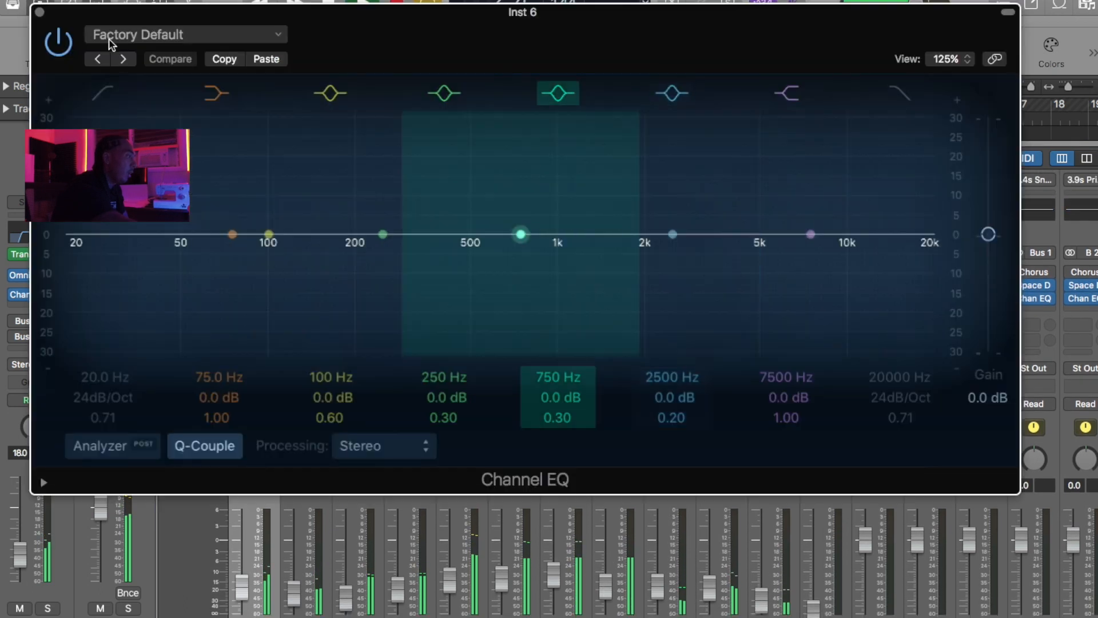
pyautogui.click(95, 102)
pyautogui.moveTo(103, 309); pyautogui.dragTo(183, 346)
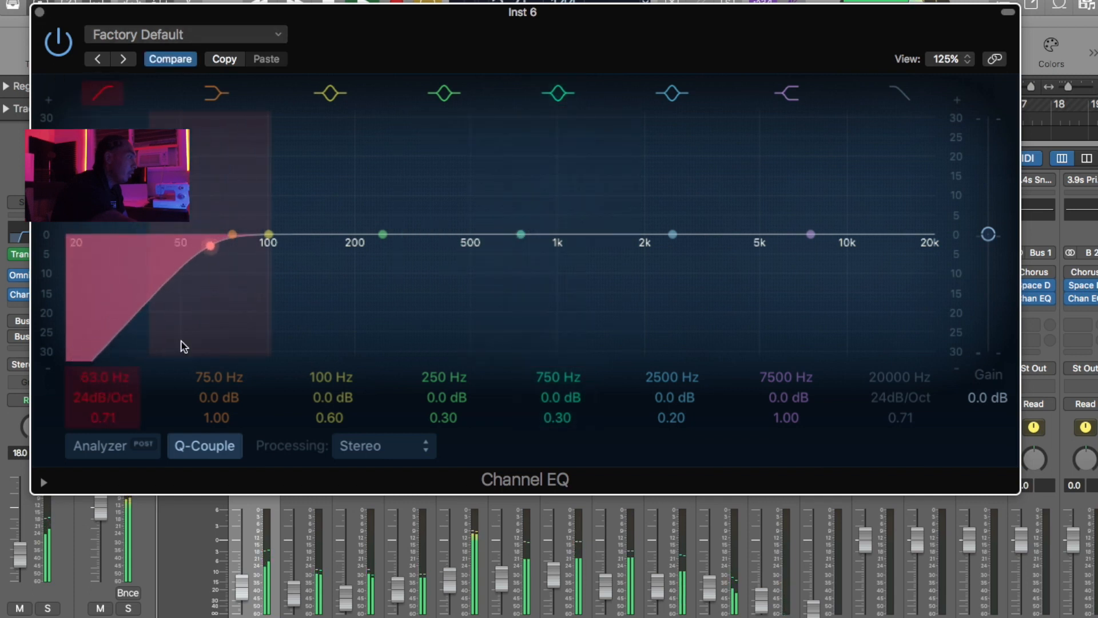
pyautogui.moveTo(97, 403); pyautogui.dragTo(193, 302)
pyautogui.moveTo(195, 307); pyautogui.dragTo(137, 306)
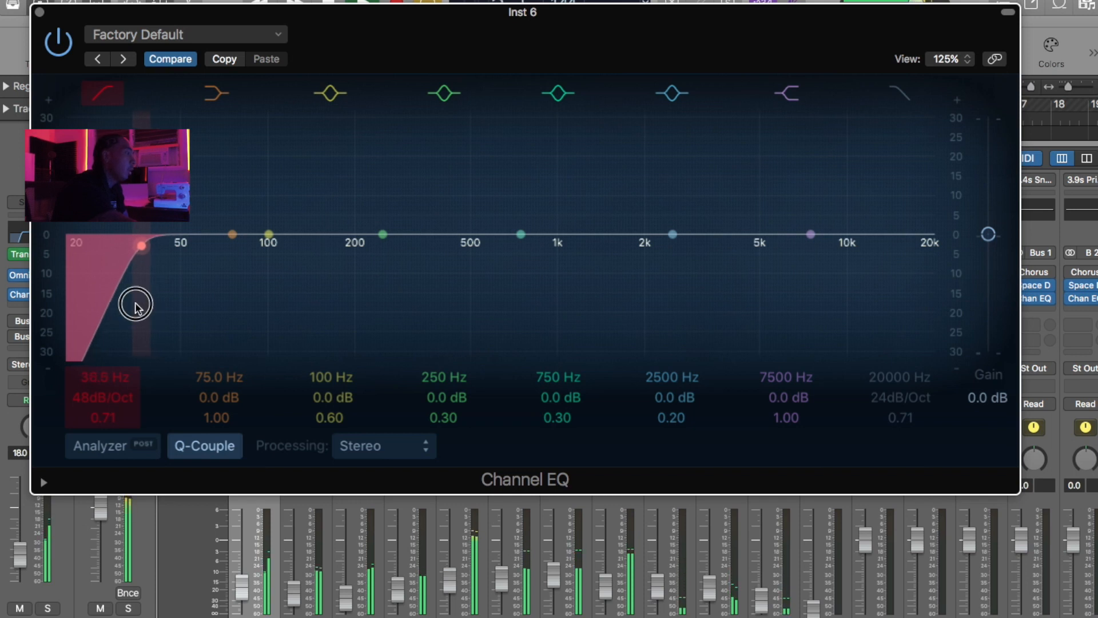
pyautogui.click(39, 12)
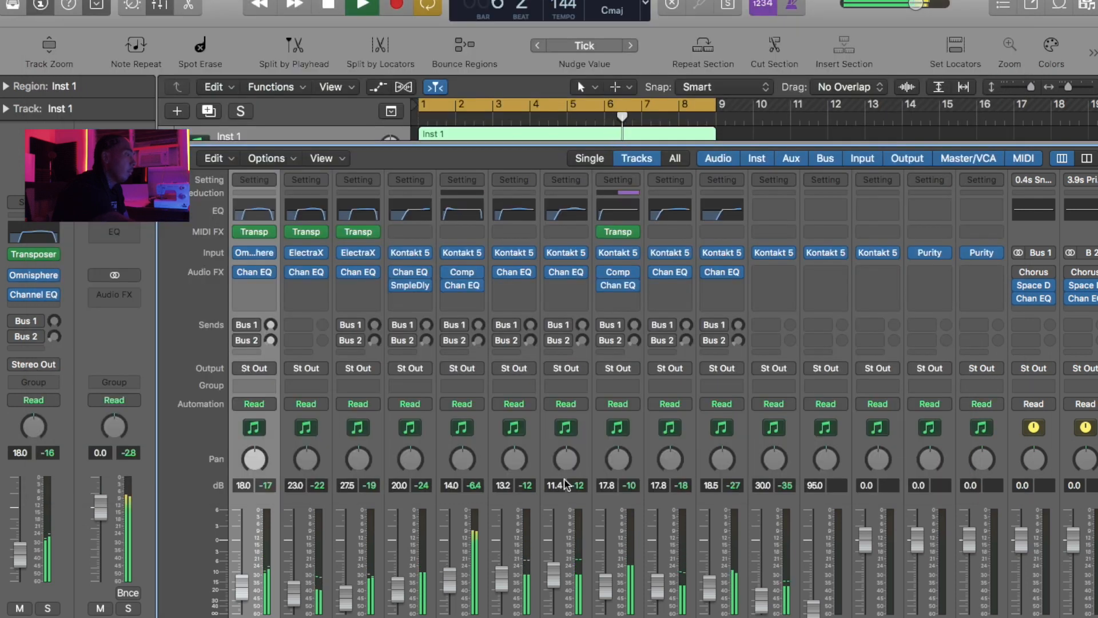
# - Raise the Inst 6 fader to -16.2 dB and the Inst 10 fader to -18.5 dB
pyautogui.moveTo(605, 568); pyautogui.dragTo(605, 553)
pyautogui.click(604, 556)
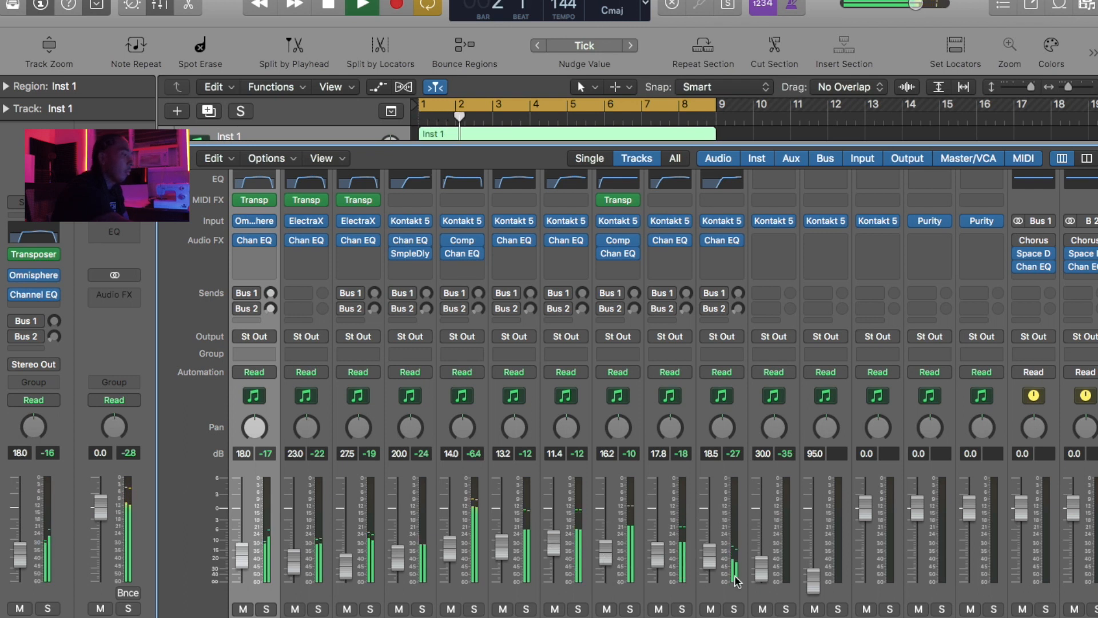
pyautogui.moveTo(766, 574); pyautogui.dragTo(760, 557)
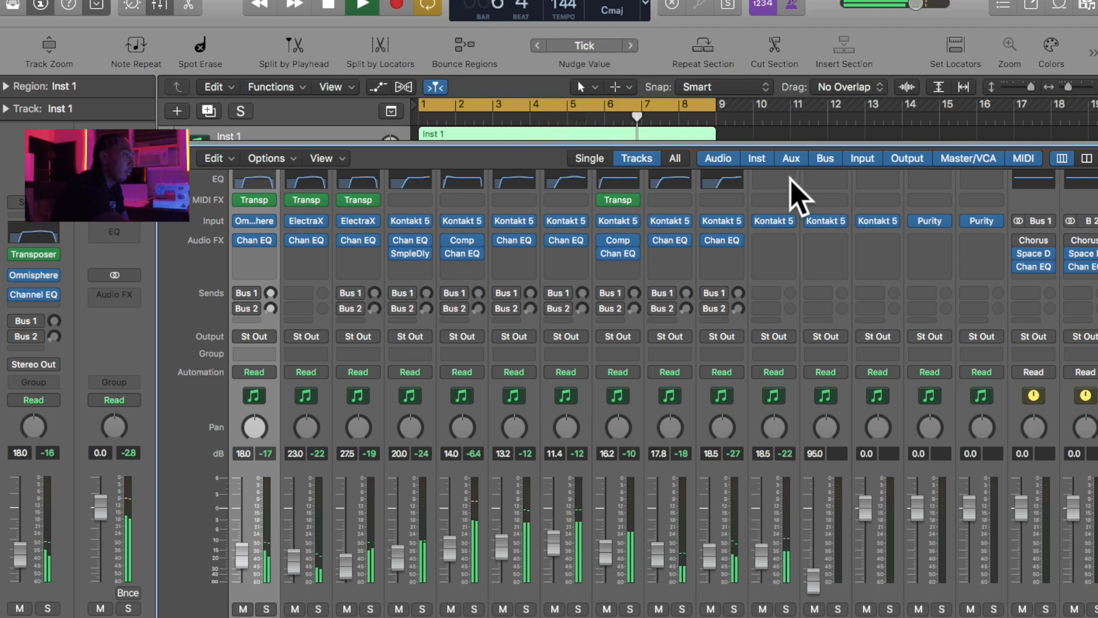
# - Add a Channel EQ to Inst 10 with 1.5 dB boosts at 2600 Hz and 6800 Hz, and raise the neighbouring unprocessed Kontakt channel's fader to -16.0 dB
pyautogui.click(721, 181)
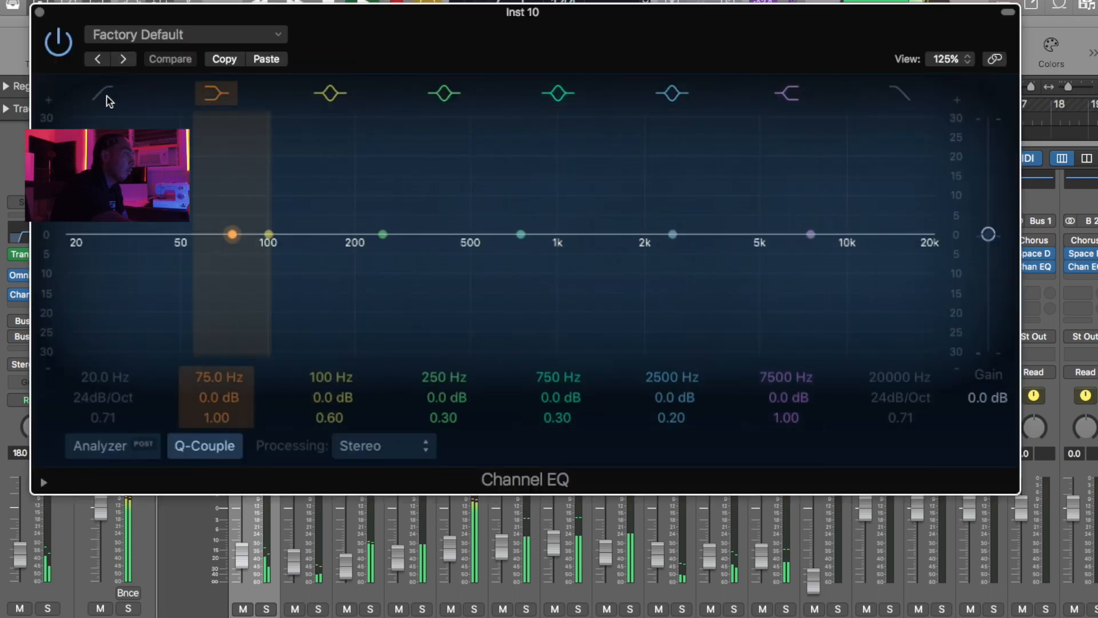
pyautogui.moveTo(808, 233); pyautogui.dragTo(696, 223)
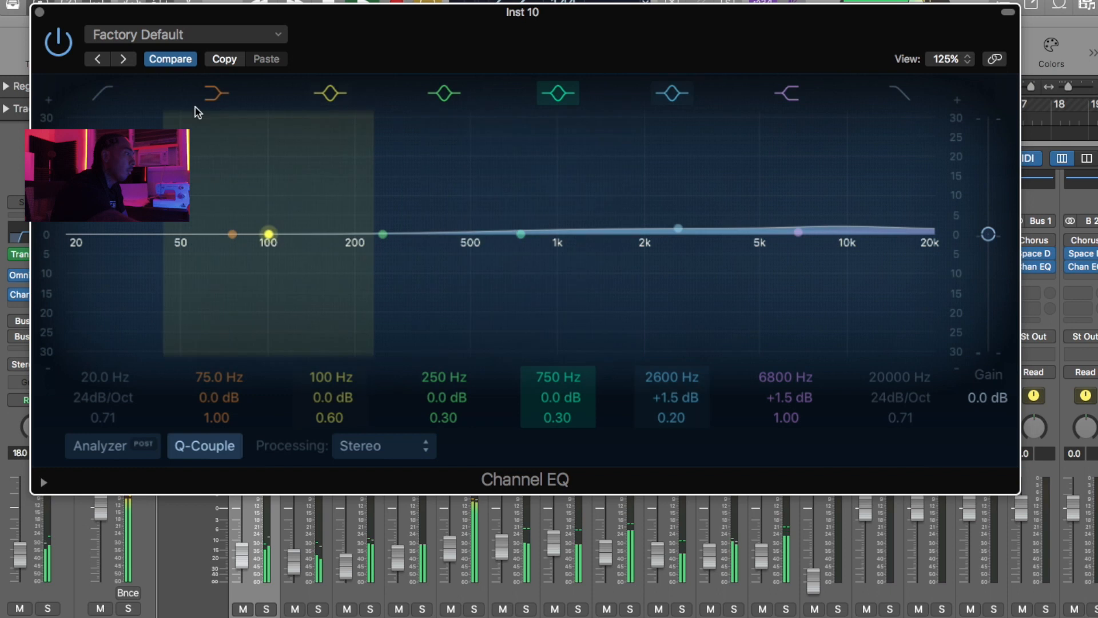
pyautogui.click(39, 12)
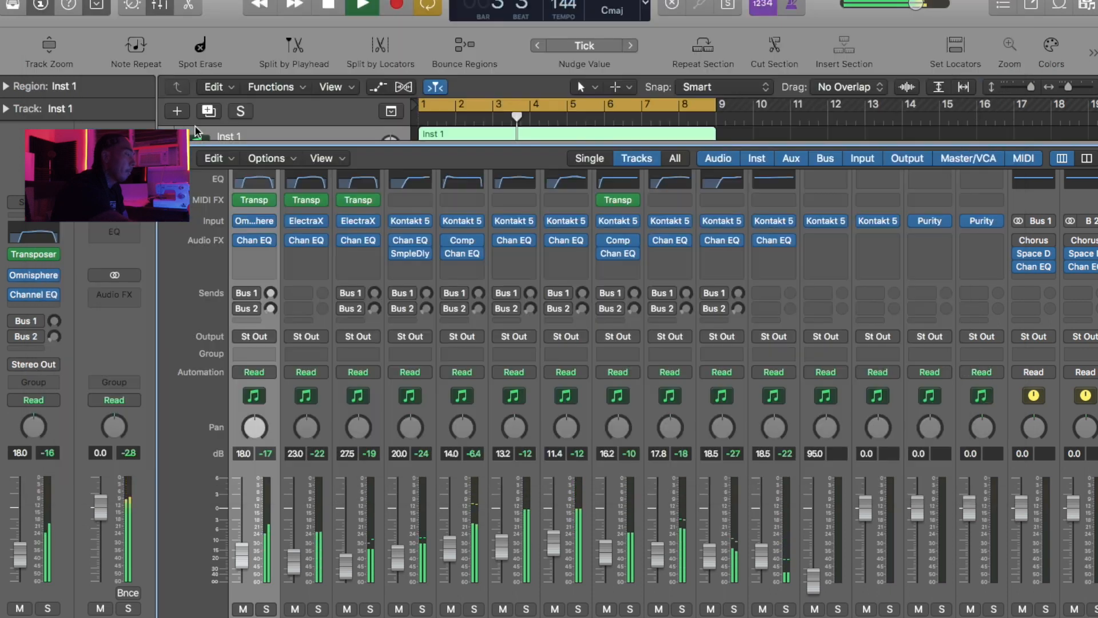
pyautogui.moveTo(812, 579); pyautogui.dragTo(814, 552)
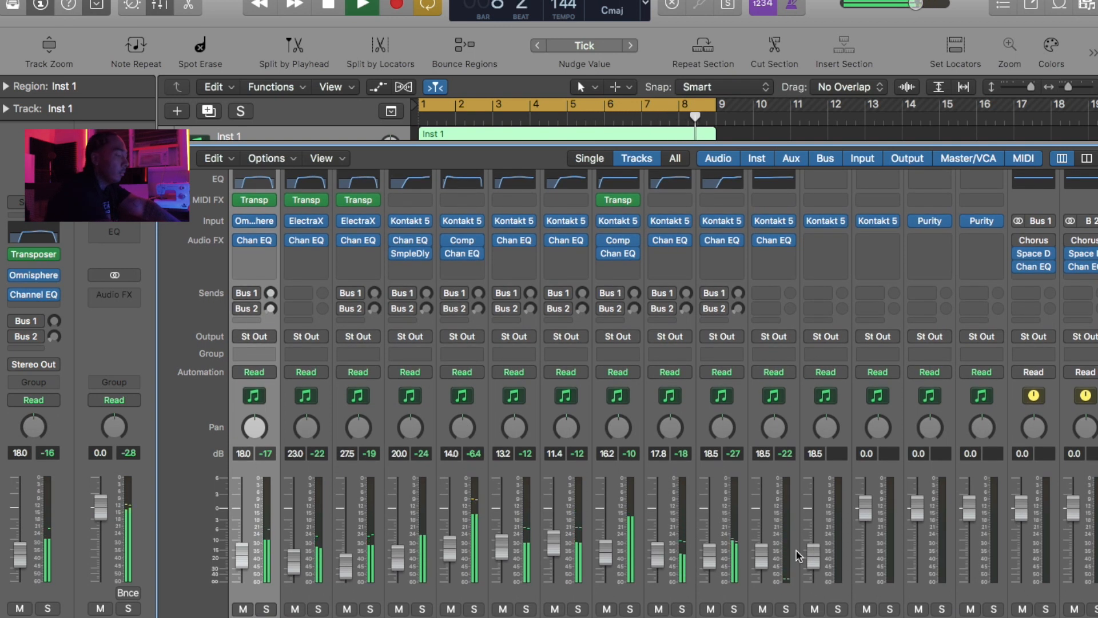
pyautogui.moveTo(817, 550); pyautogui.dragTo(809, 551)
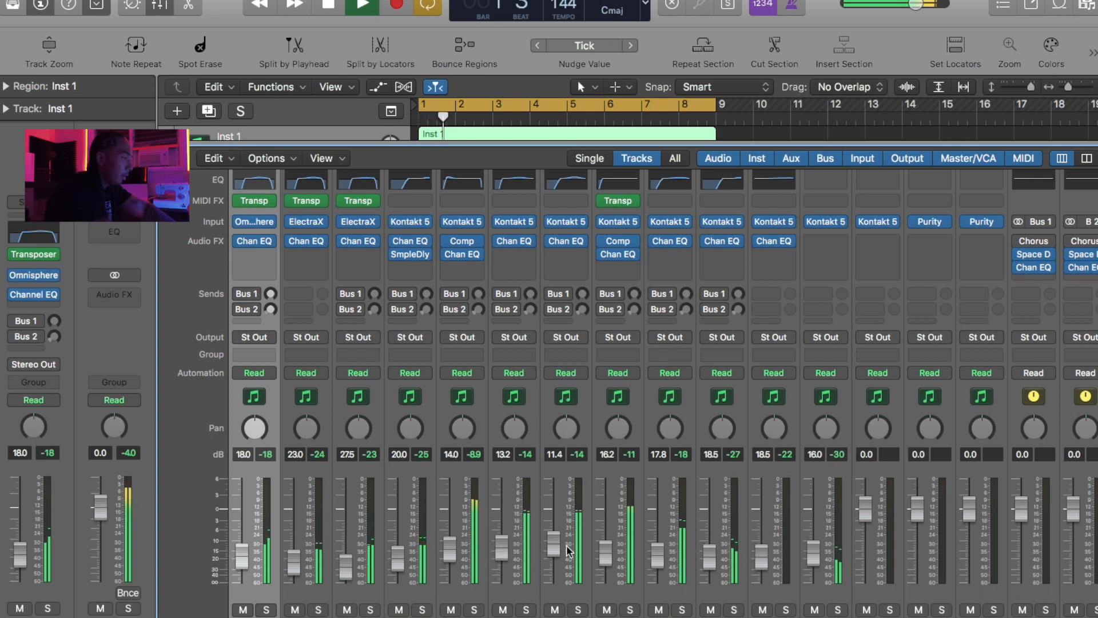
# - Select the Inst 4 and Inst 5 channels and lower their faders together to -14.0 dB and -12.2 dB
pyautogui.click(572, 518)
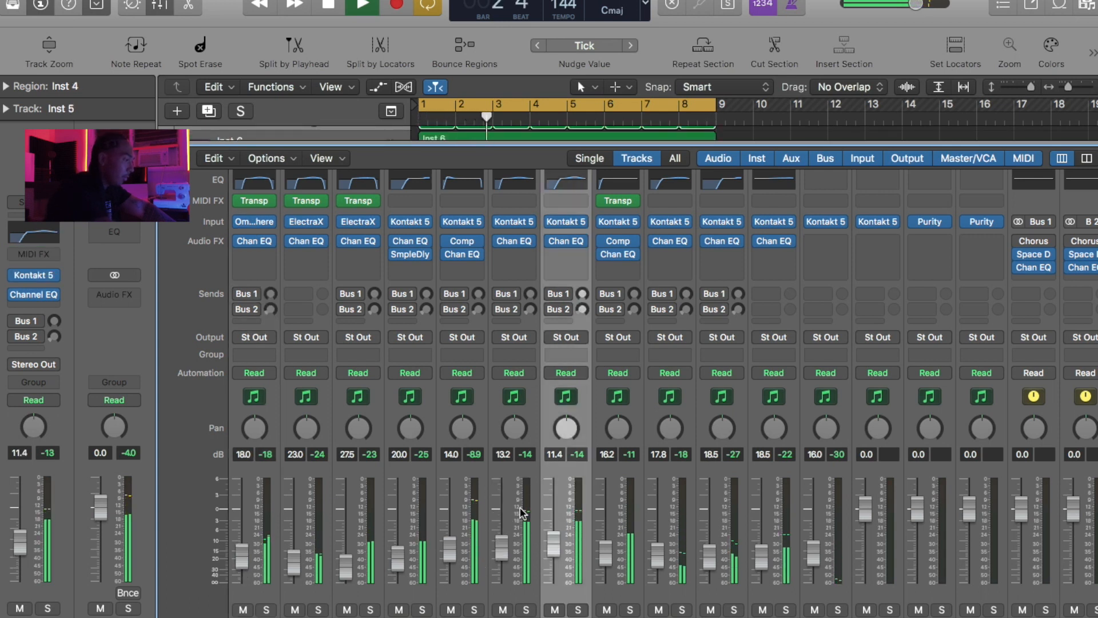
pyautogui.click(503, 546)
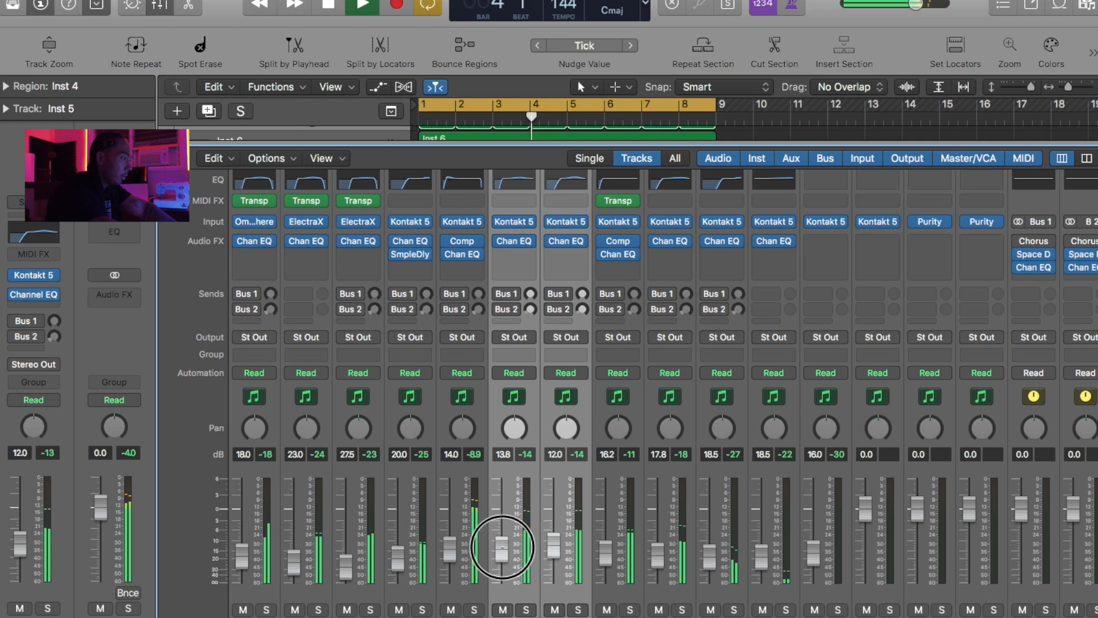
pyautogui.click(502, 544)
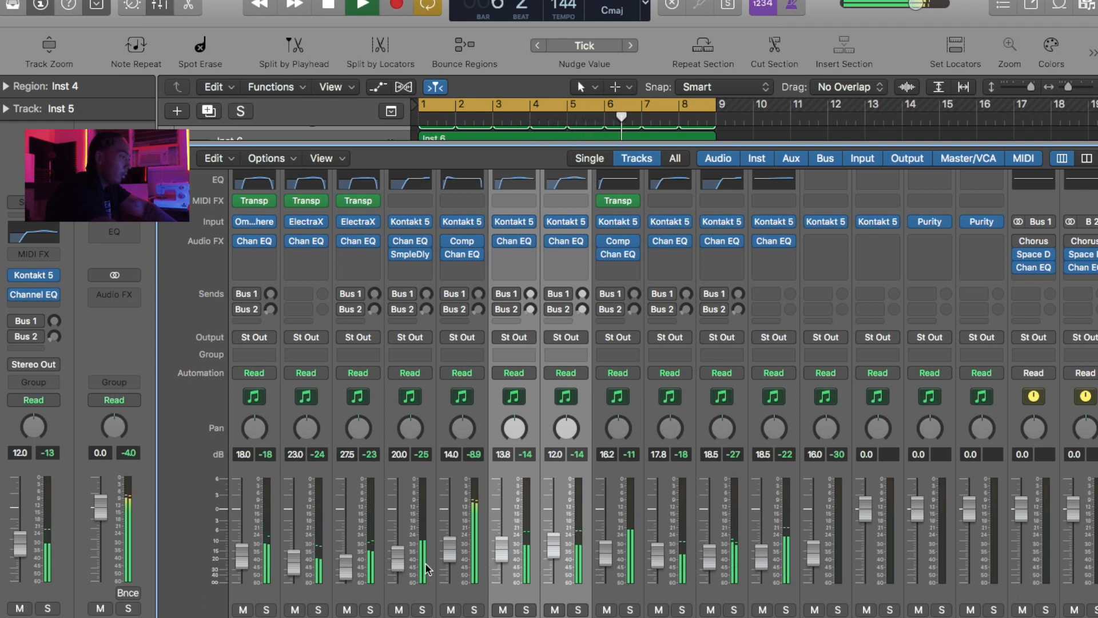
pyautogui.click(504, 543)
pyautogui.click(506, 543)
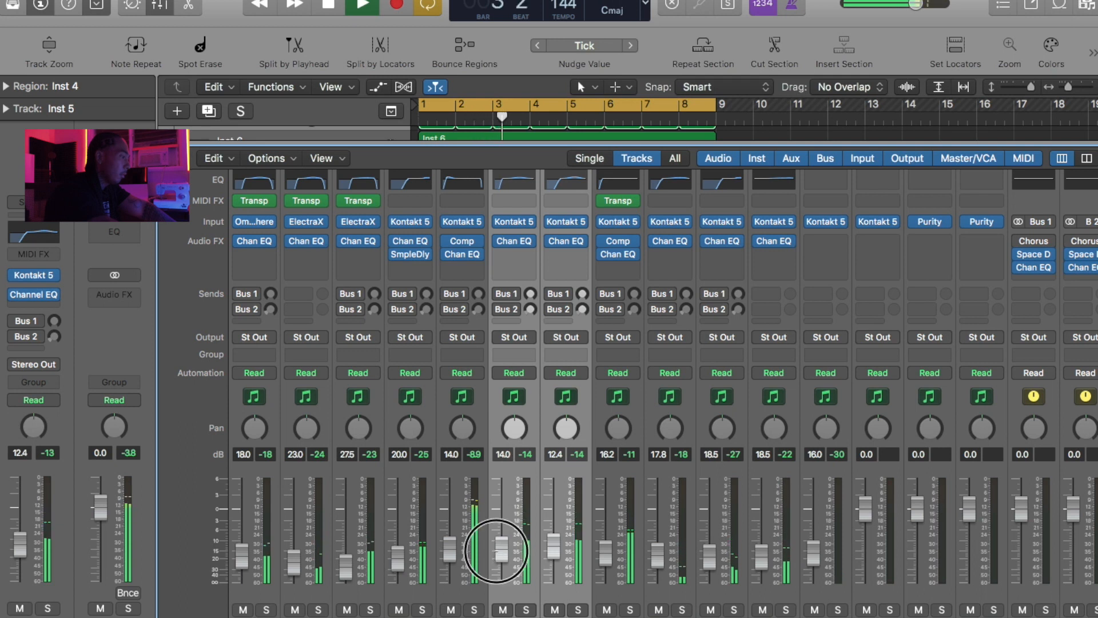
# - Mute and unmute the channel with the Sample Delay to compare, and raise its fader to -18.0 dB
pyautogui.click(397, 609)
pyautogui.click(397, 609)
pyautogui.moveTo(396, 563); pyautogui.dragTo(395, 557)
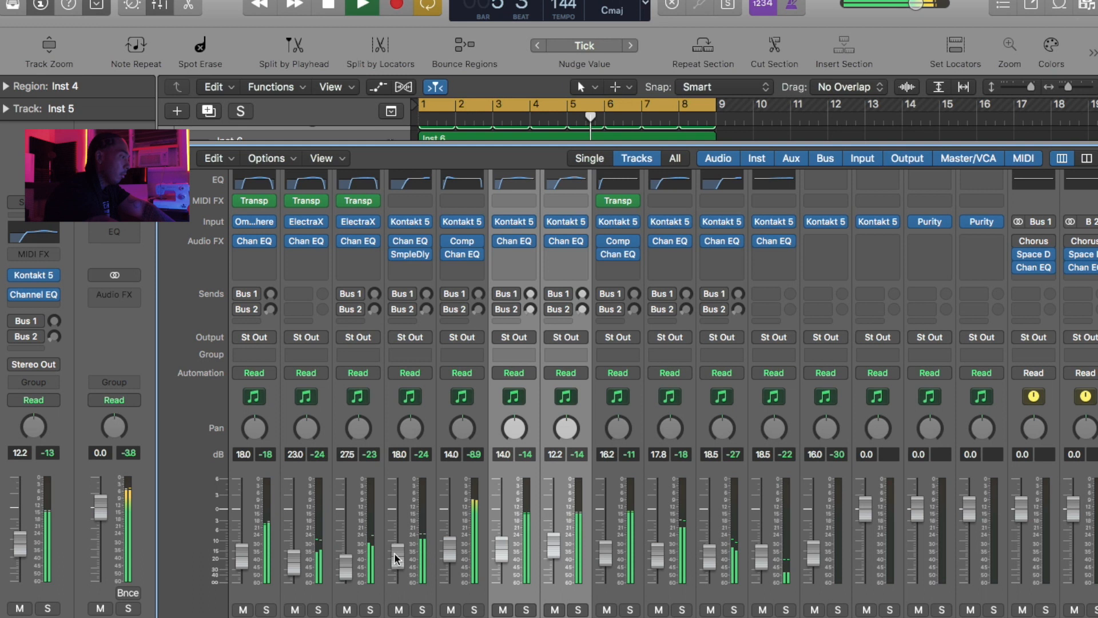
# - Solo the Omnisphere and both ElectraX channels, and insert a Stereo Spread on Inst 1 after its Channel EQ
pyautogui.click(658, 481)
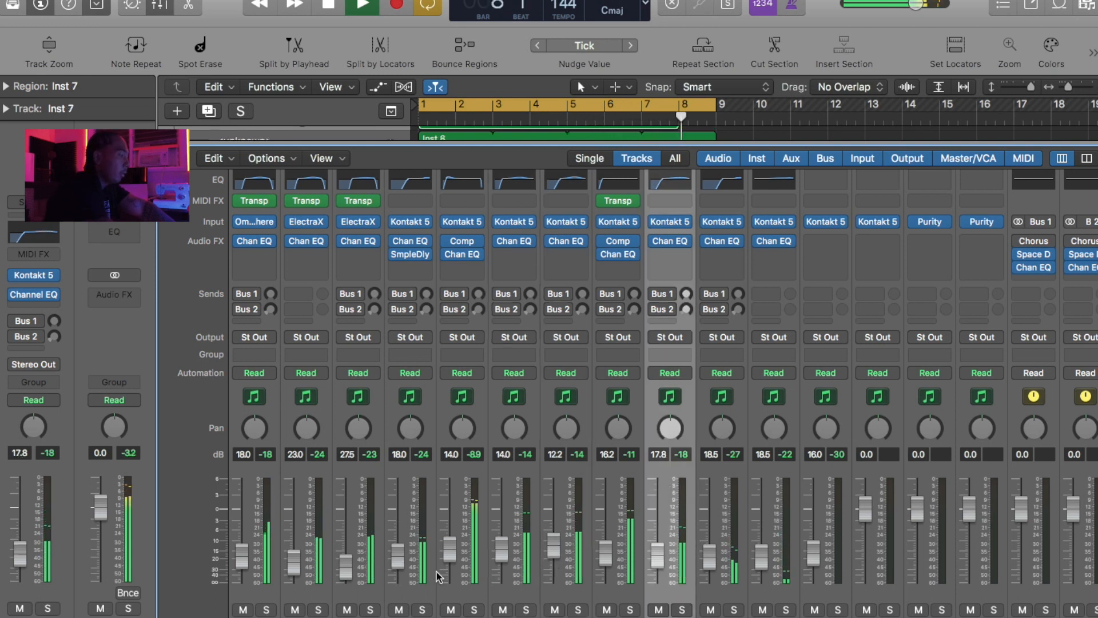
pyautogui.moveTo(267, 610); pyautogui.dragTo(380, 614)
pyautogui.click(420, 610)
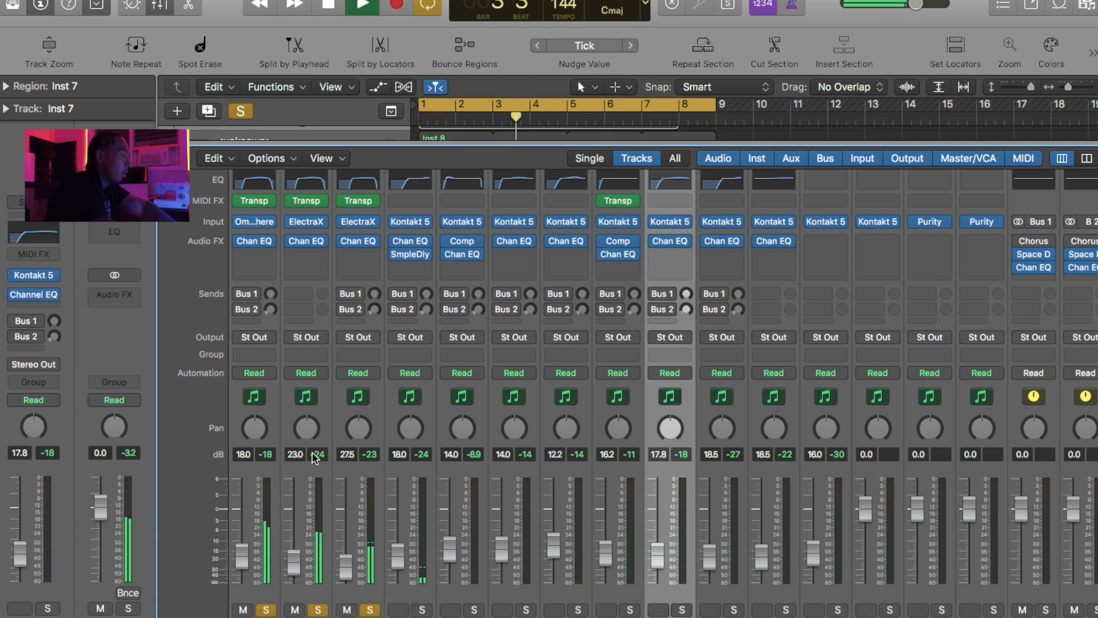
pyautogui.click(263, 254)
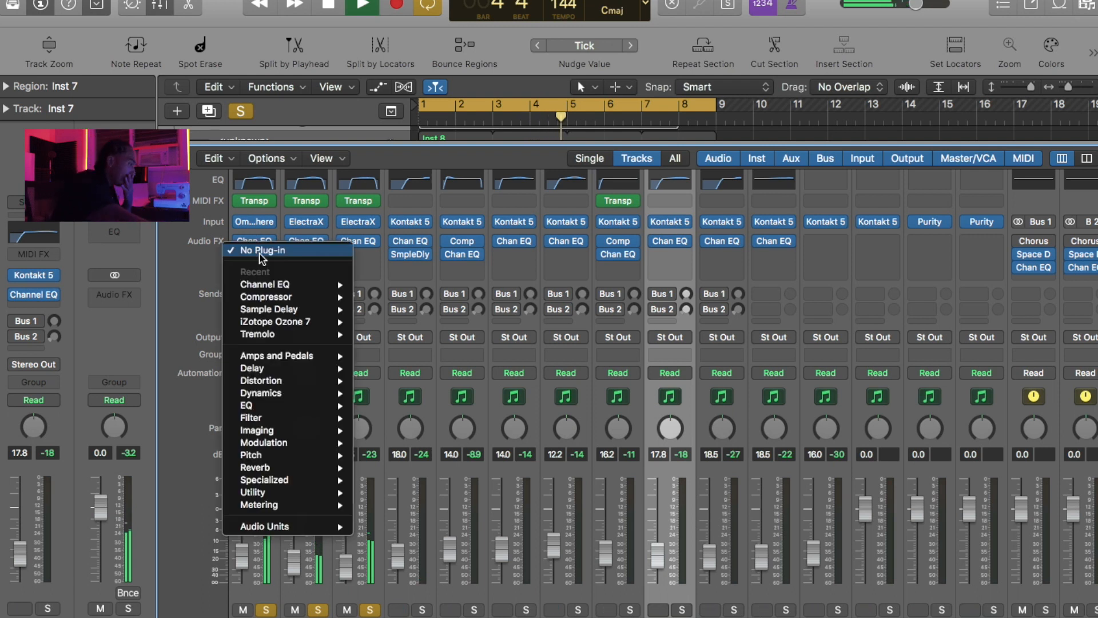
pyautogui.moveTo(278, 479)
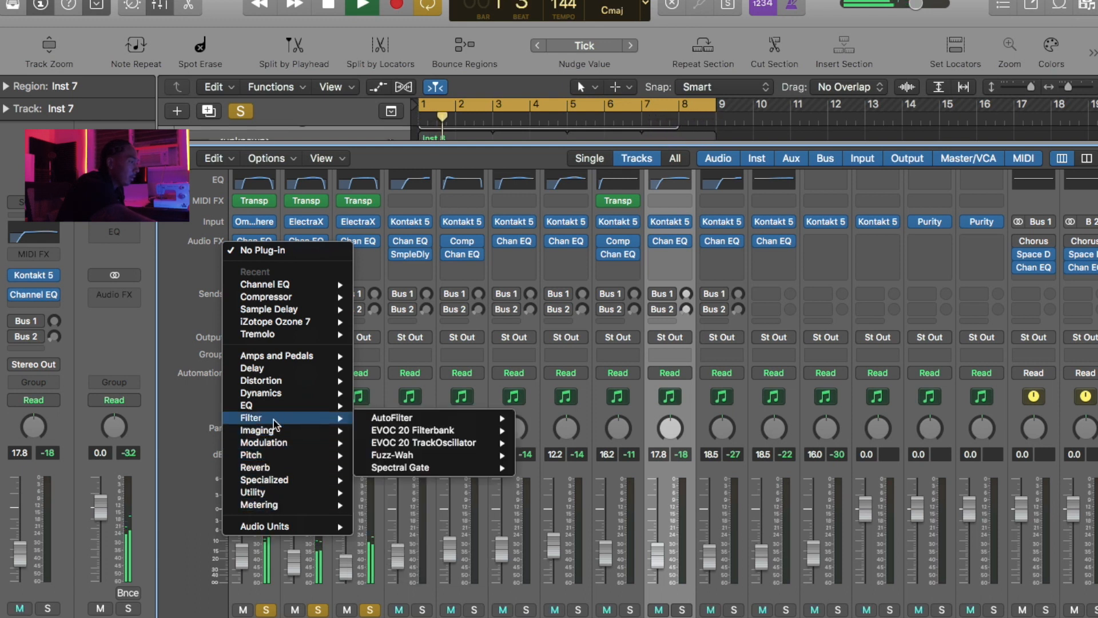
pyautogui.moveTo(265, 455)
pyautogui.moveTo(258, 430)
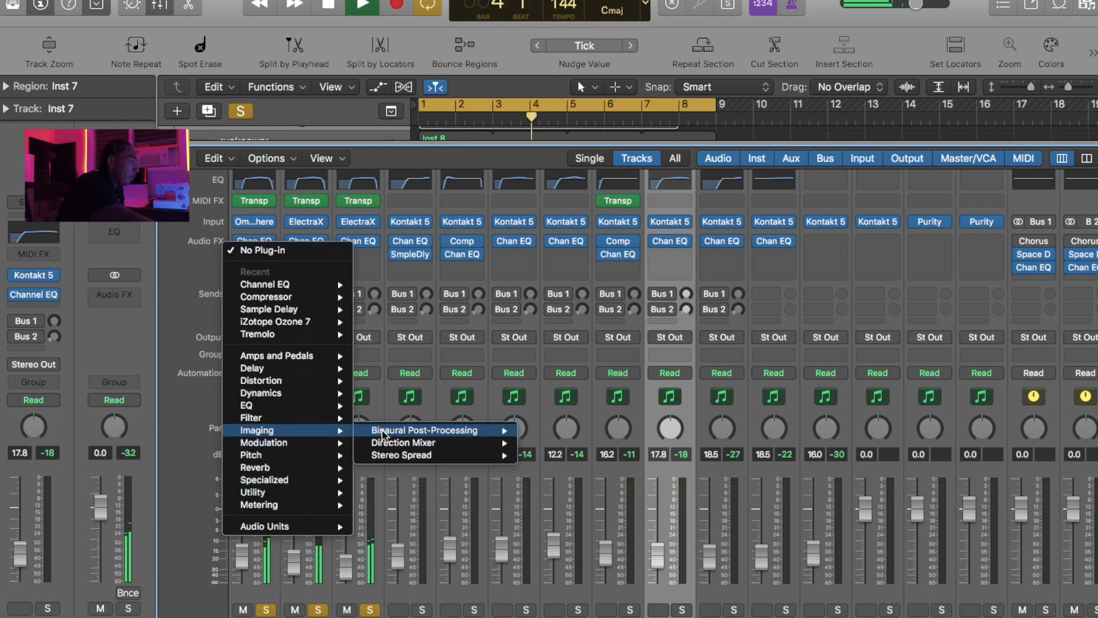
pyautogui.click(382, 456)
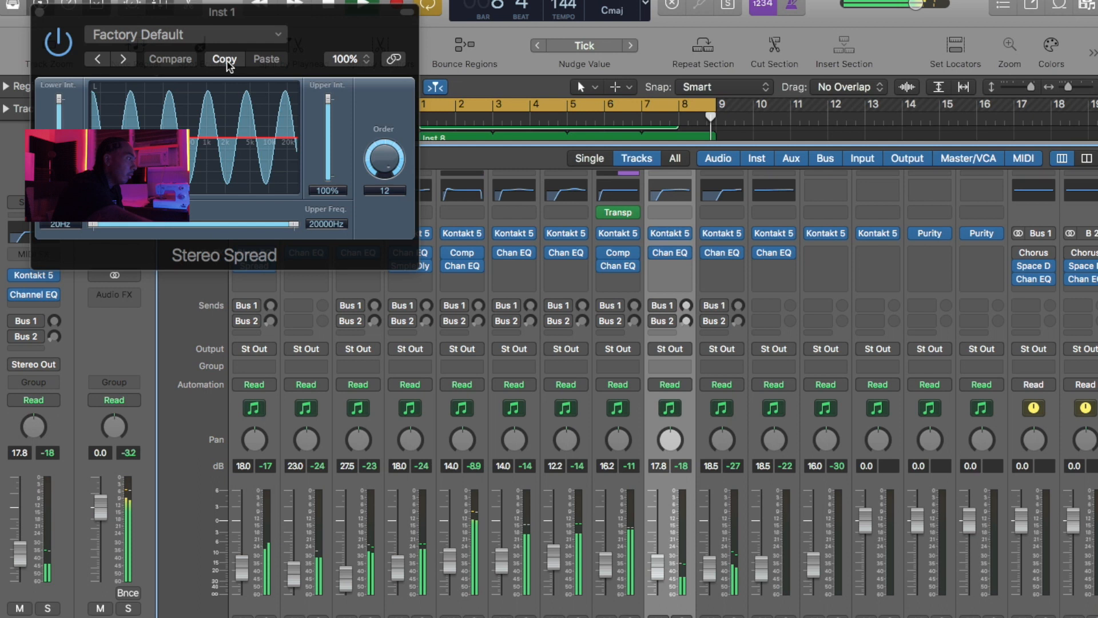
# - Set the Inst 1 Stereo Spread to 40% lower intensity and about 44% upper intensity, keeping its window clear of the Inst 1 channel strip
pyautogui.moveTo(231, 23); pyautogui.dragTo(292, 403)
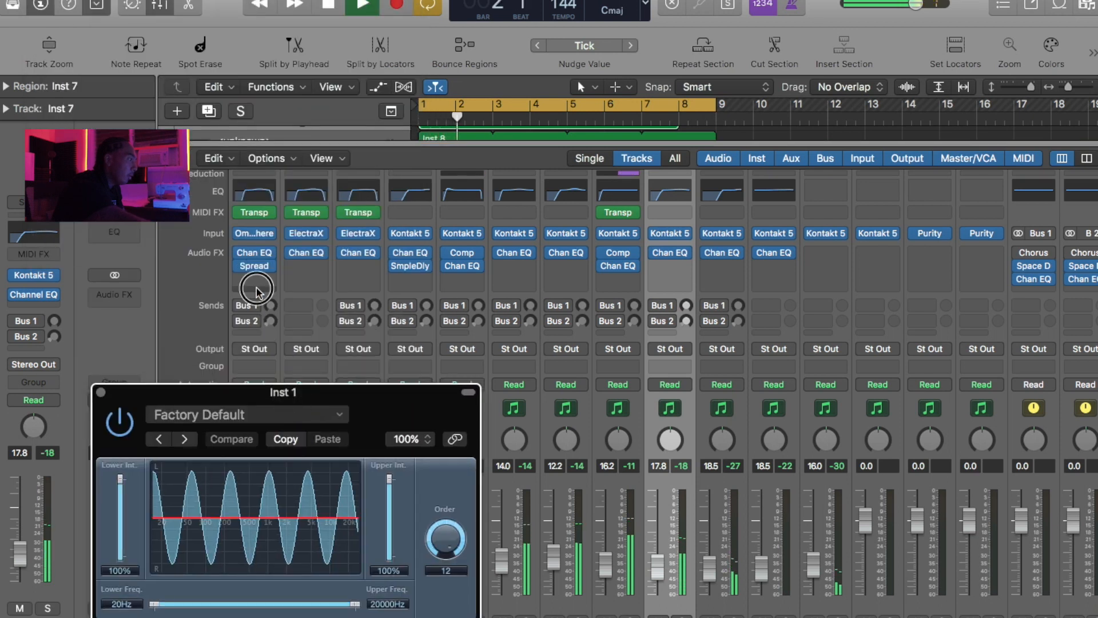
pyautogui.click(255, 290)
pyautogui.click(276, 282)
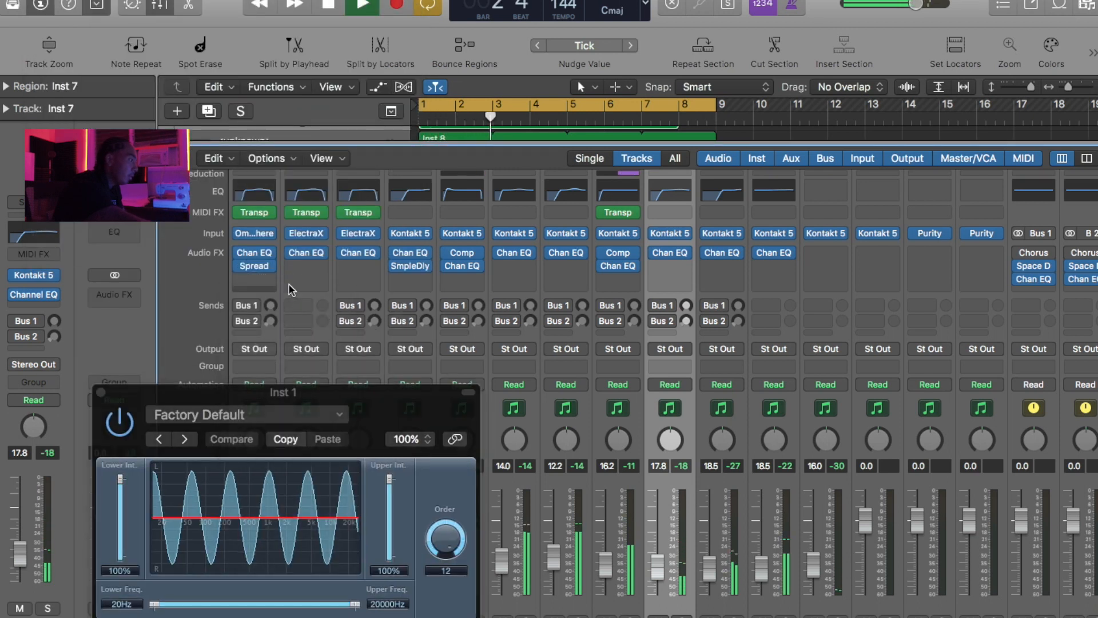
pyautogui.click(272, 335)
pyautogui.moveTo(263, 392); pyautogui.dragTo(538, 149)
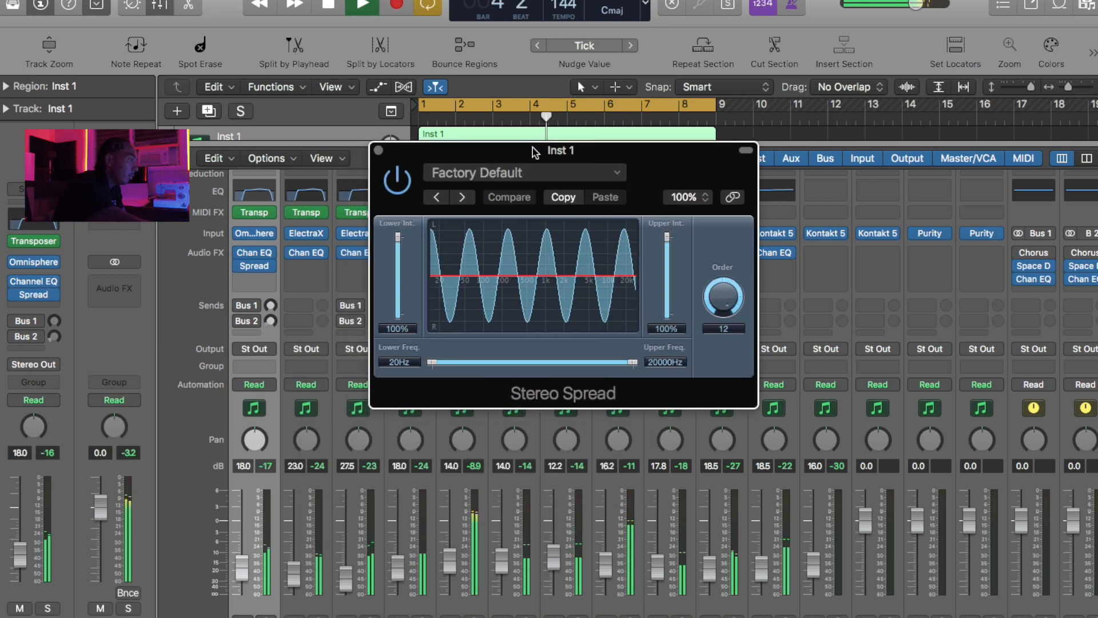
pyautogui.moveTo(398, 238); pyautogui.dragTo(399, 268)
pyautogui.moveTo(666, 236); pyautogui.dragTo(667, 262)
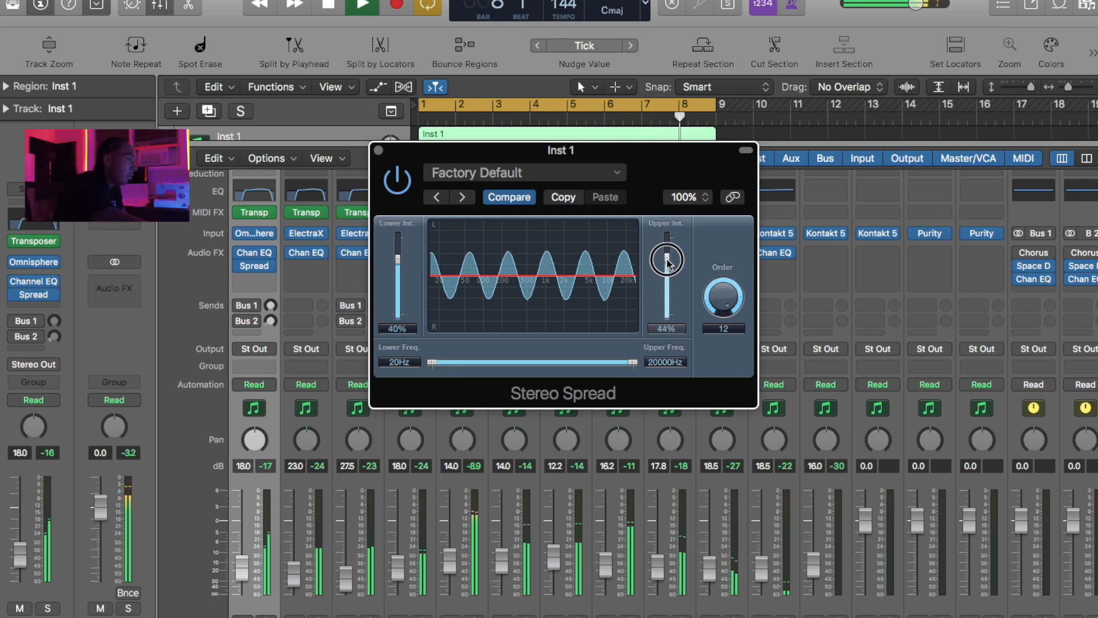
# - Limit the Inst 1 Stereo Spread to 91–10700 Hz, with 44% lower and 52% upper intensity, and close it
pyautogui.moveTo(432, 362); pyautogui.dragTo(471, 363)
pyautogui.moveTo(666, 256); pyautogui.dragTo(666, 256)
pyautogui.moveTo(633, 362); pyautogui.dragTo(610, 360)
pyautogui.moveTo(473, 362); pyautogui.dragTo(532, 362)
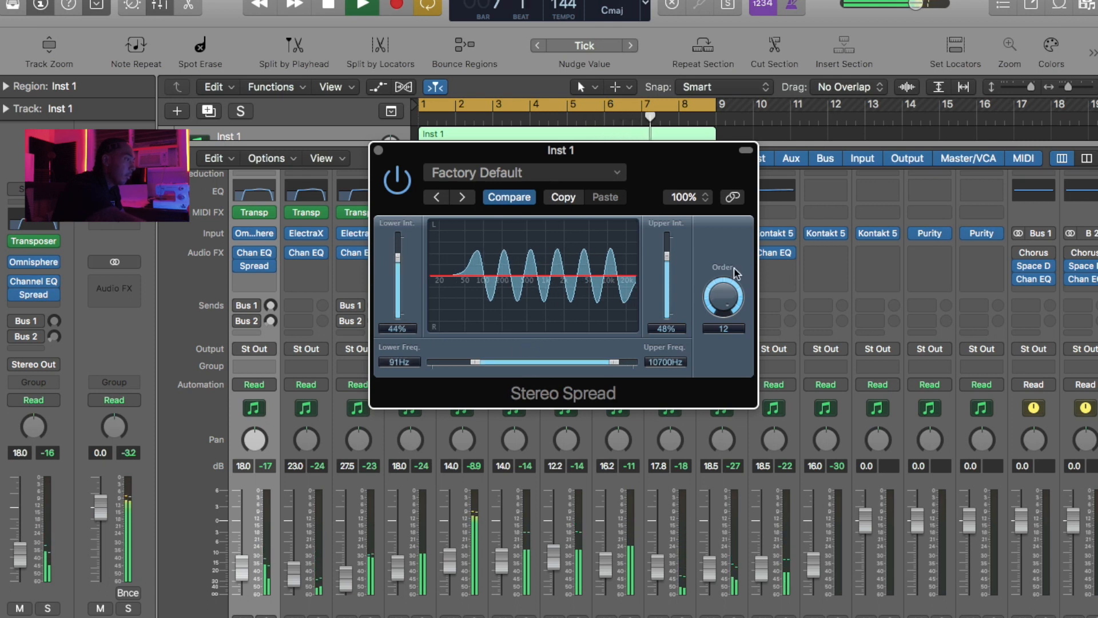
pyautogui.moveTo(668, 260); pyautogui.dragTo(667, 255)
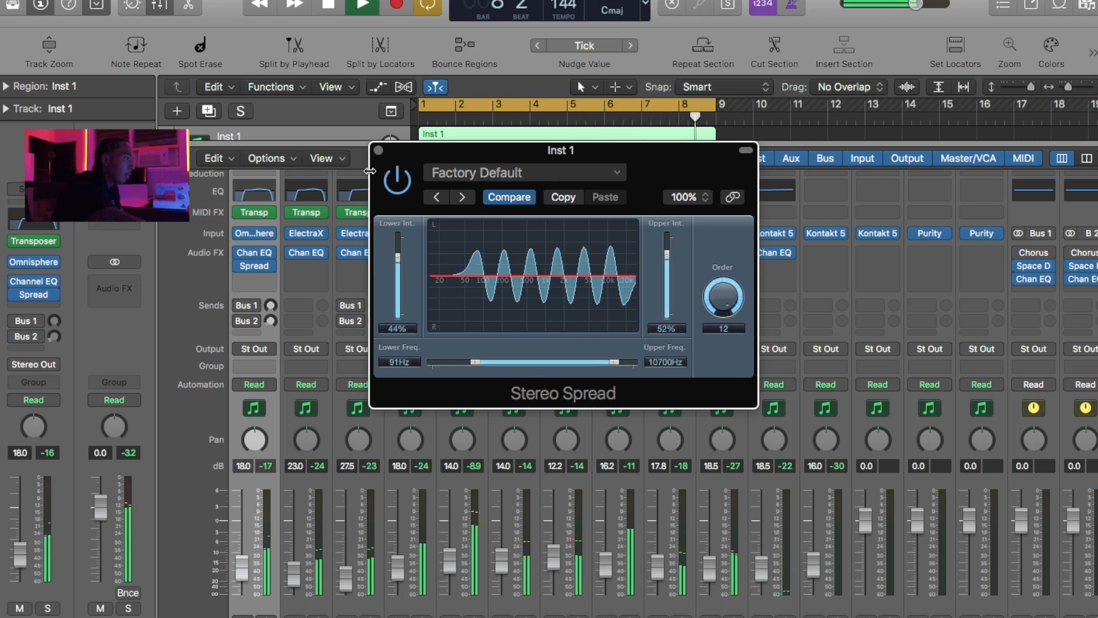
pyautogui.click(377, 150)
# - Insert a Stereo Spread on the first ElectraX channel, set to 68% lower and 70% upper intensity between 80 and 14200 Hz
pyautogui.click(306, 265)
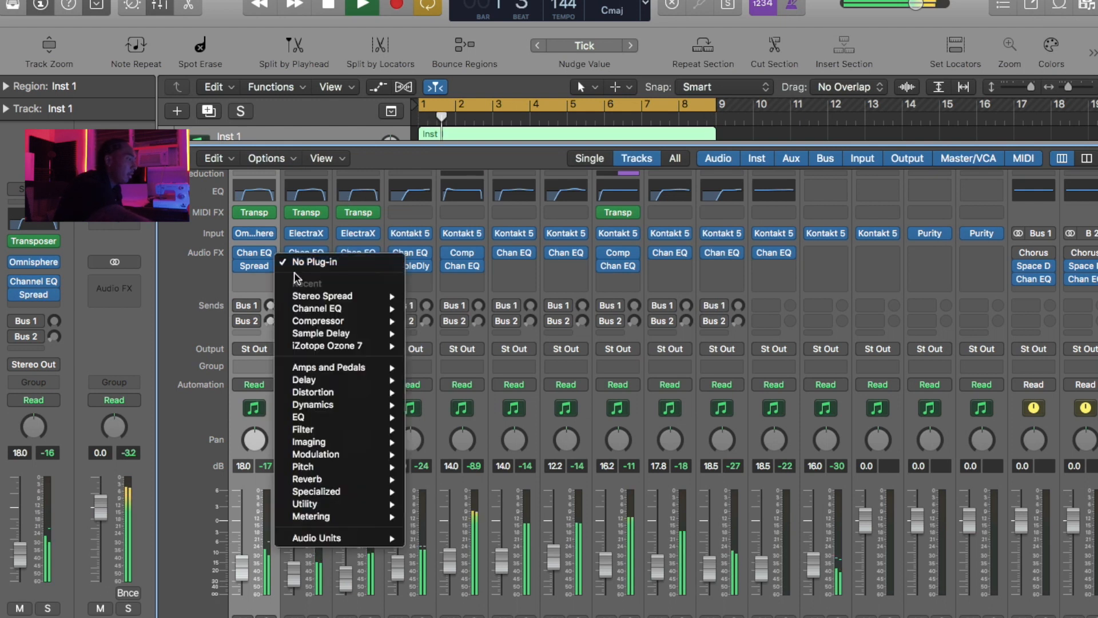
pyautogui.click(350, 296)
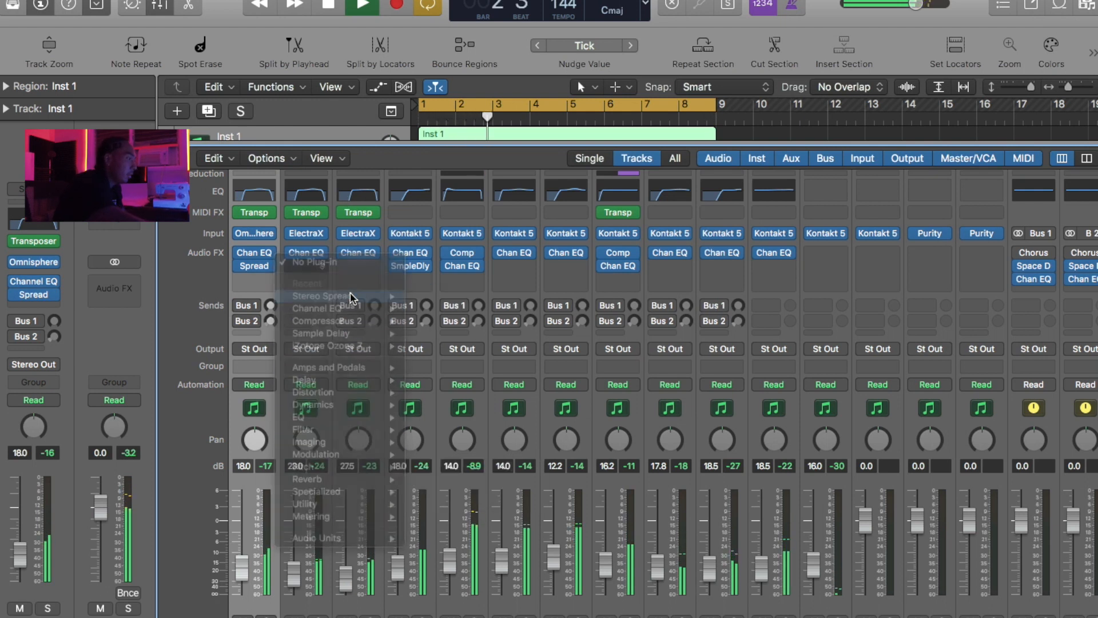
pyautogui.moveTo(56, 102); pyautogui.dragTo(61, 112)
pyautogui.moveTo(327, 102); pyautogui.dragTo(328, 108)
pyautogui.moveTo(90, 224); pyautogui.dragTo(128, 225)
pyautogui.moveTo(294, 225); pyautogui.dragTo(280, 226)
pyautogui.moveTo(193, 224); pyautogui.dragTo(199, 223)
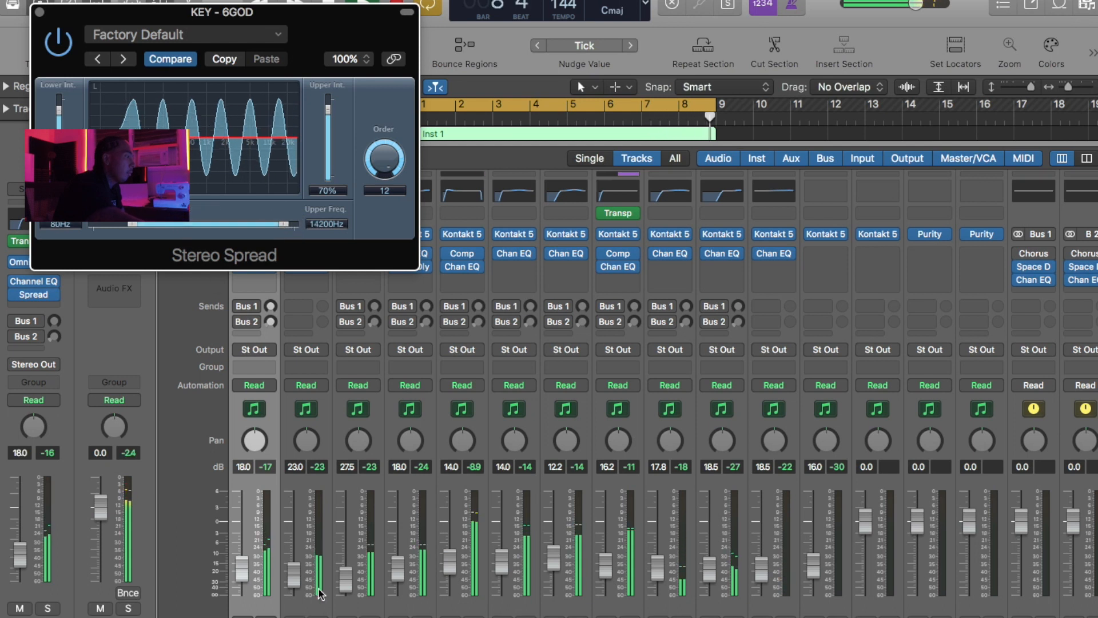
pyautogui.moveTo(207, 15); pyautogui.dragTo(548, 195)
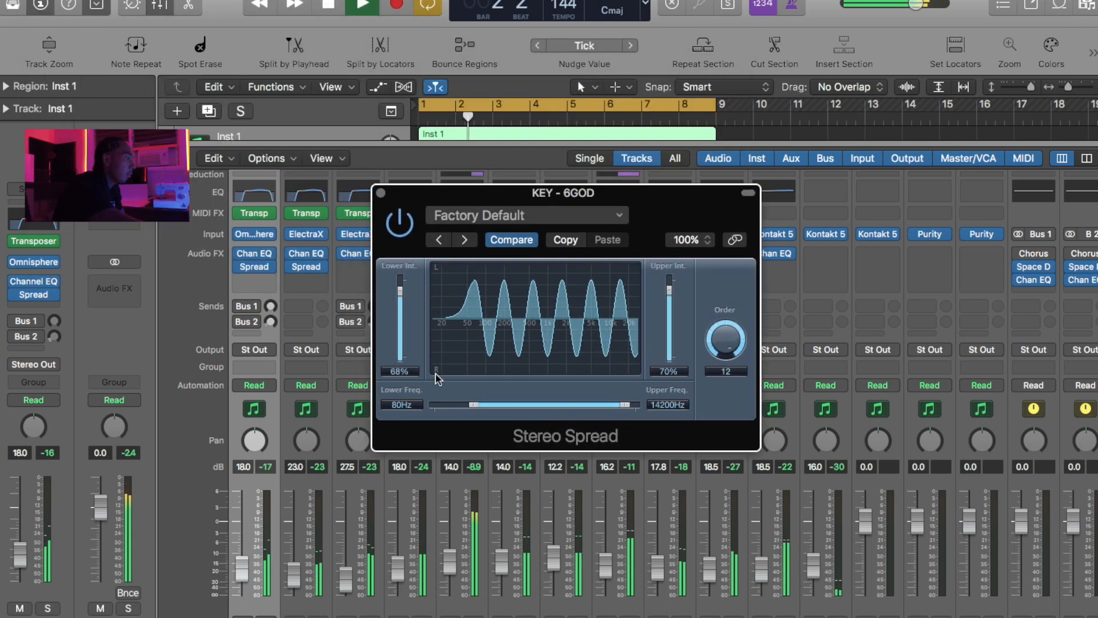
# - Insert a Stereo Spread on the second ElectraX channel, set to 54% lower and 62% upper intensity between 110 and 12300 Hz, and close both spreader windows
pyautogui.click(346, 265)
pyautogui.moveTo(450, 296)
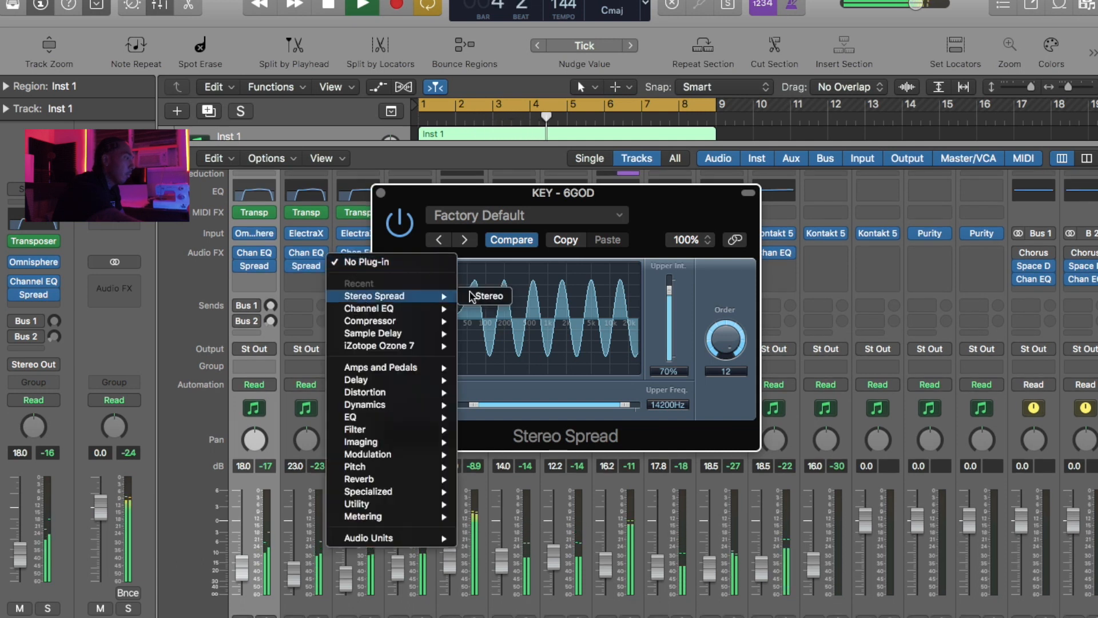
pyautogui.click(489, 295)
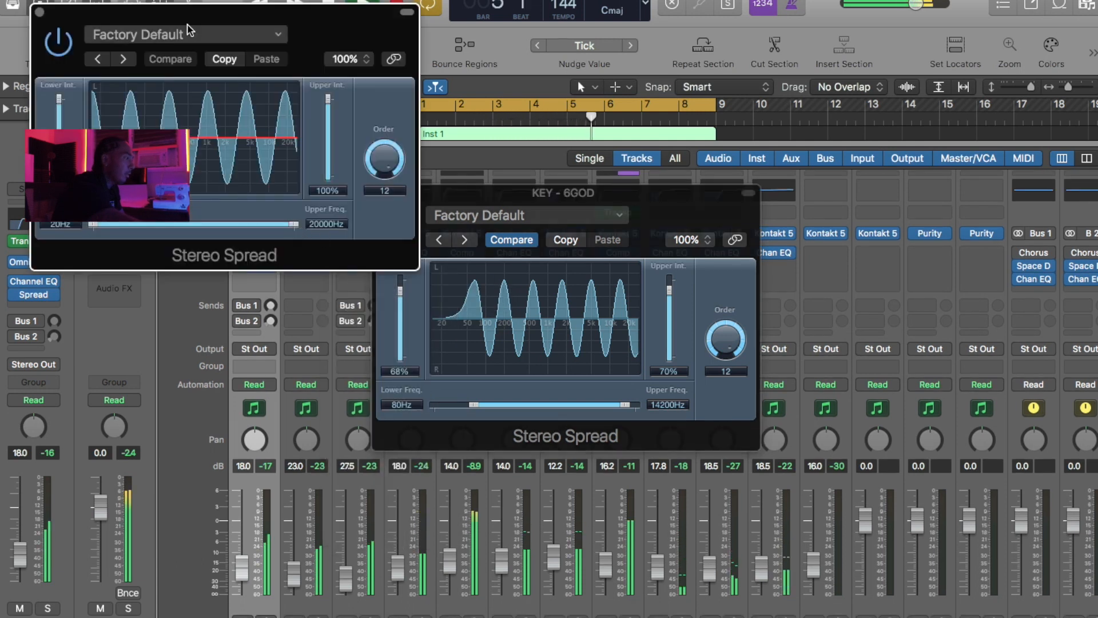
pyautogui.moveTo(322, 35); pyautogui.dragTo(598, 202)
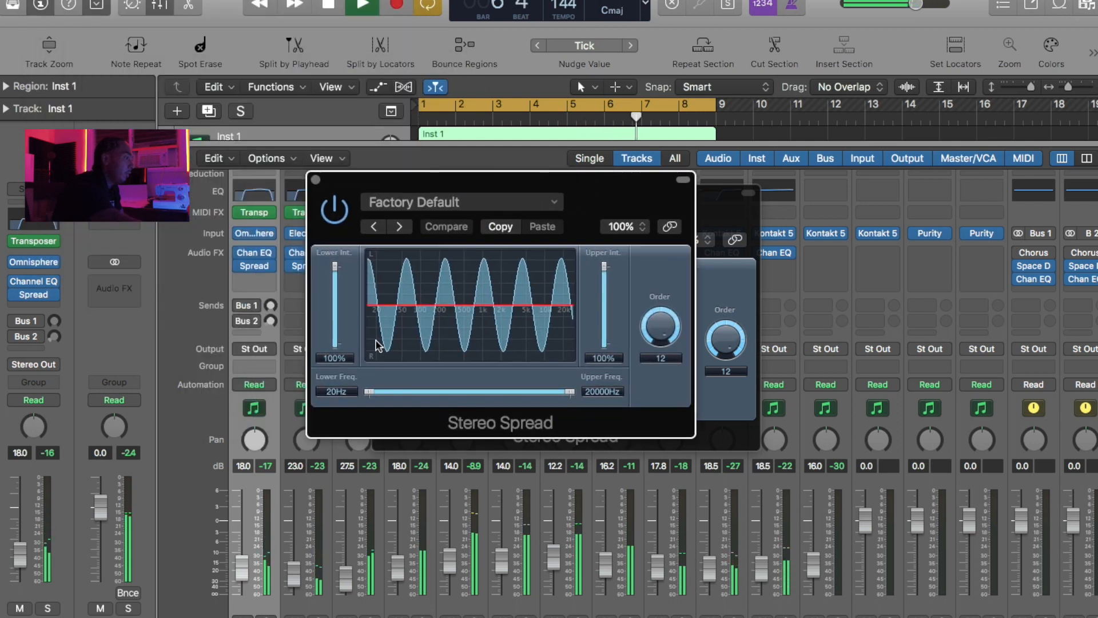
pyautogui.moveTo(336, 269); pyautogui.dragTo(486, 284)
pyautogui.moveTo(606, 257); pyautogui.dragTo(603, 283)
pyautogui.moveTo(369, 392); pyautogui.dragTo(422, 395)
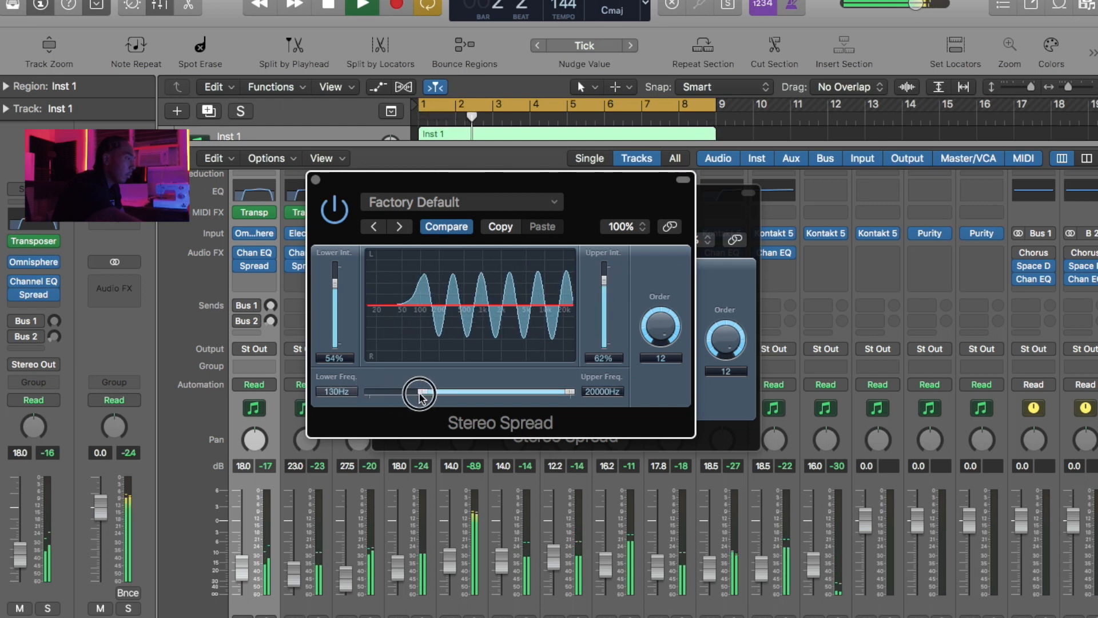
pyautogui.moveTo(570, 392); pyautogui.dragTo(556, 399)
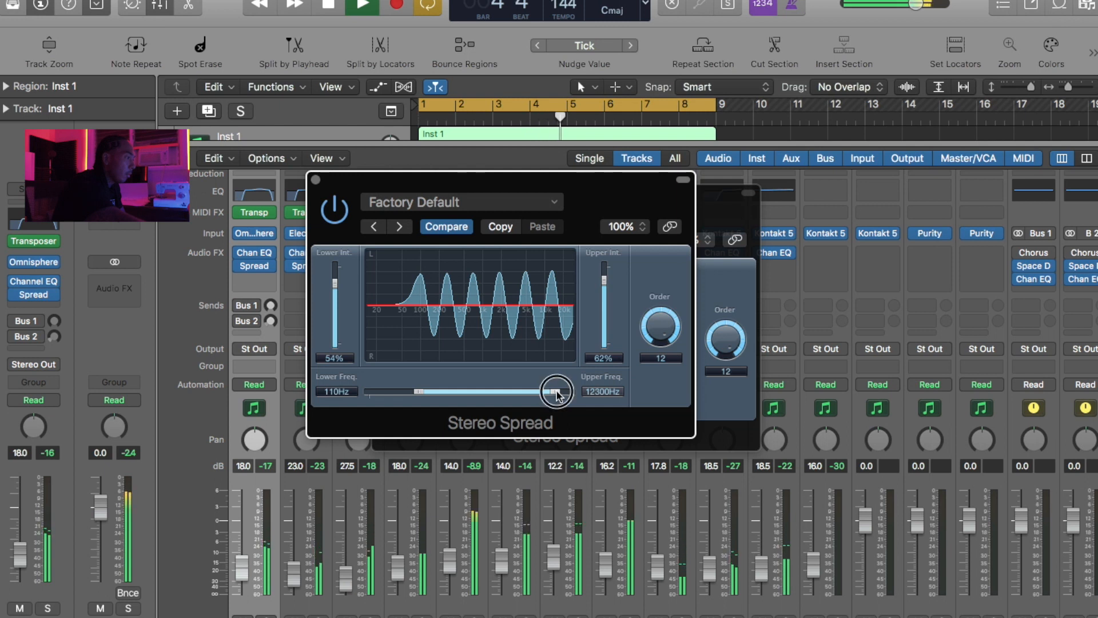
pyautogui.click(315, 180)
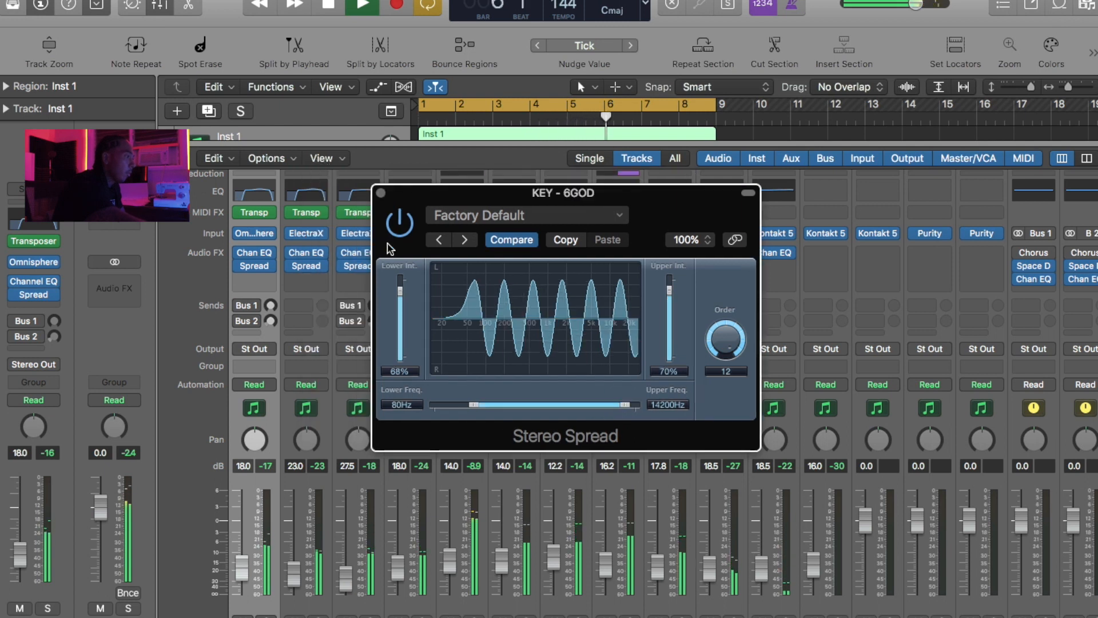
pyautogui.click(381, 194)
# - Select the first twelve instrument channels and raise their faders together by about 2.5 dB, bringing Inst 1 to -15.5 dB
pyautogui.scroll(-1, 455, 520)
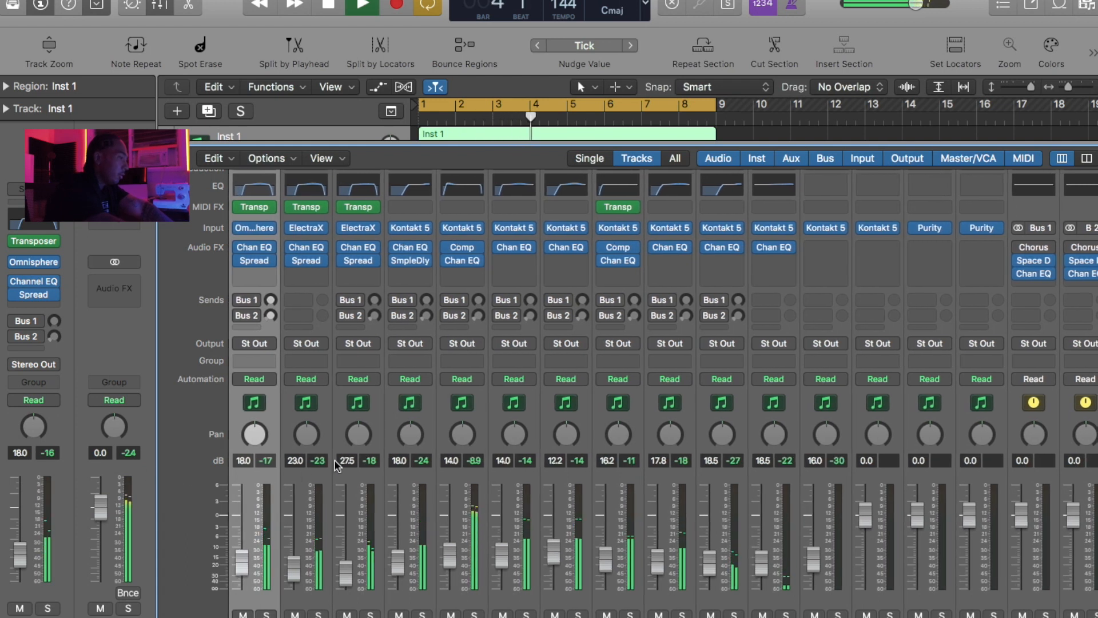
pyautogui.keyDown('shift'); pyautogui.click(843, 475); pyautogui.keyUp('shift')
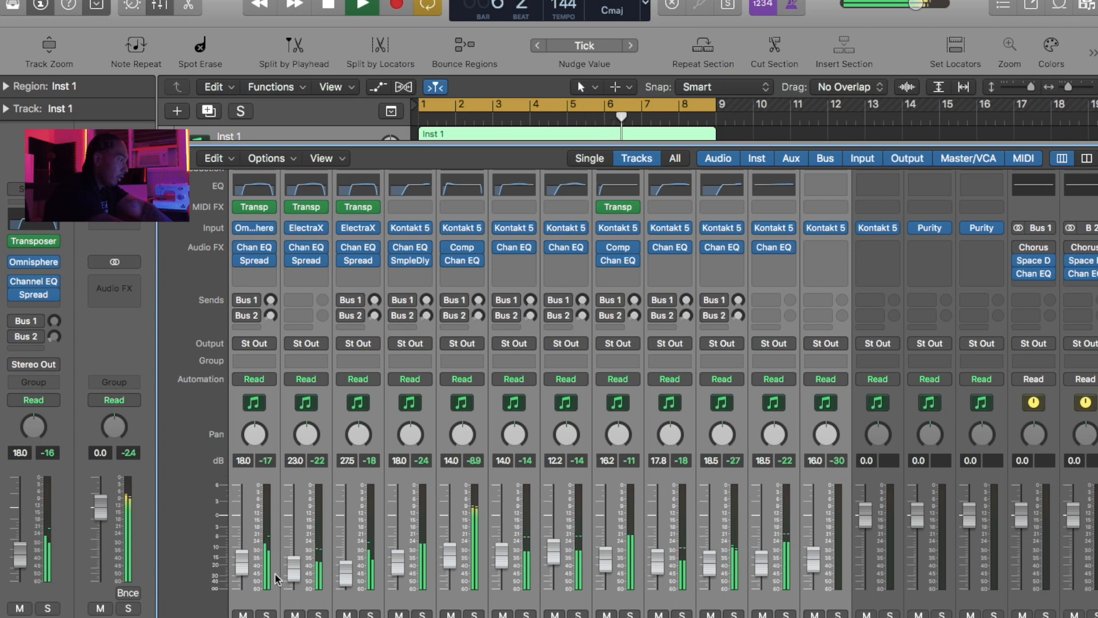
pyautogui.moveTo(295, 574); pyautogui.dragTo(296, 567)
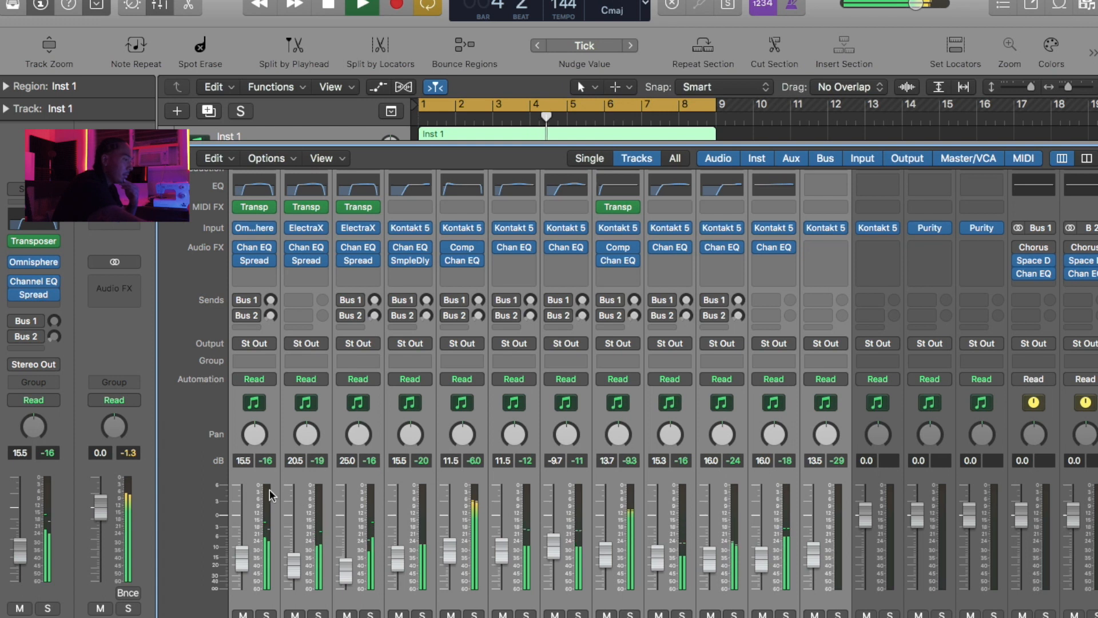
# - Insert iZotope Ozone 7 on the Stereo Out and load the Rock Hip-Hop preset from Genre-Specific Mastering
pyautogui.click(128, 288)
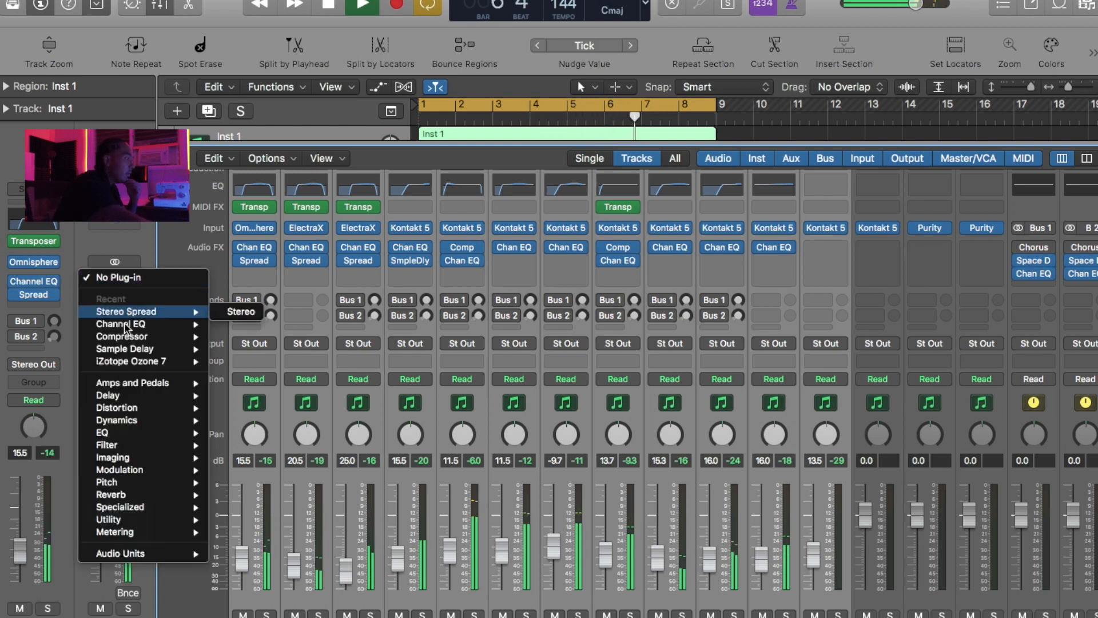
pyautogui.click(121, 361)
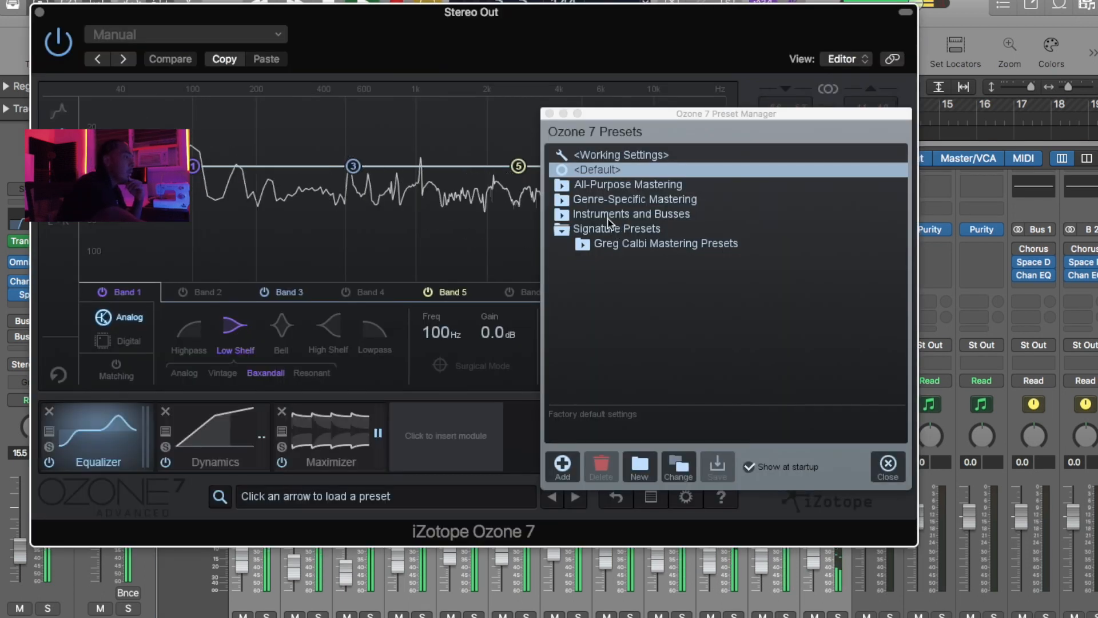
pyautogui.click(562, 200)
pyautogui.click(562, 201)
pyautogui.click(562, 200)
pyautogui.scroll(-6, 601, 216)
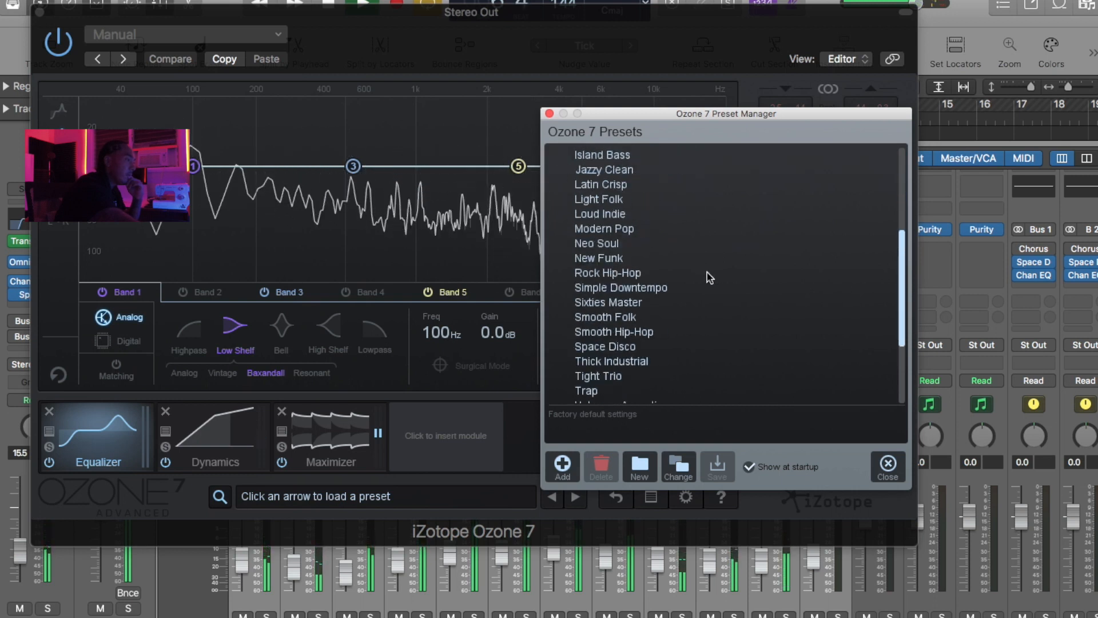
pyautogui.click(662, 272)
pyautogui.click(887, 465)
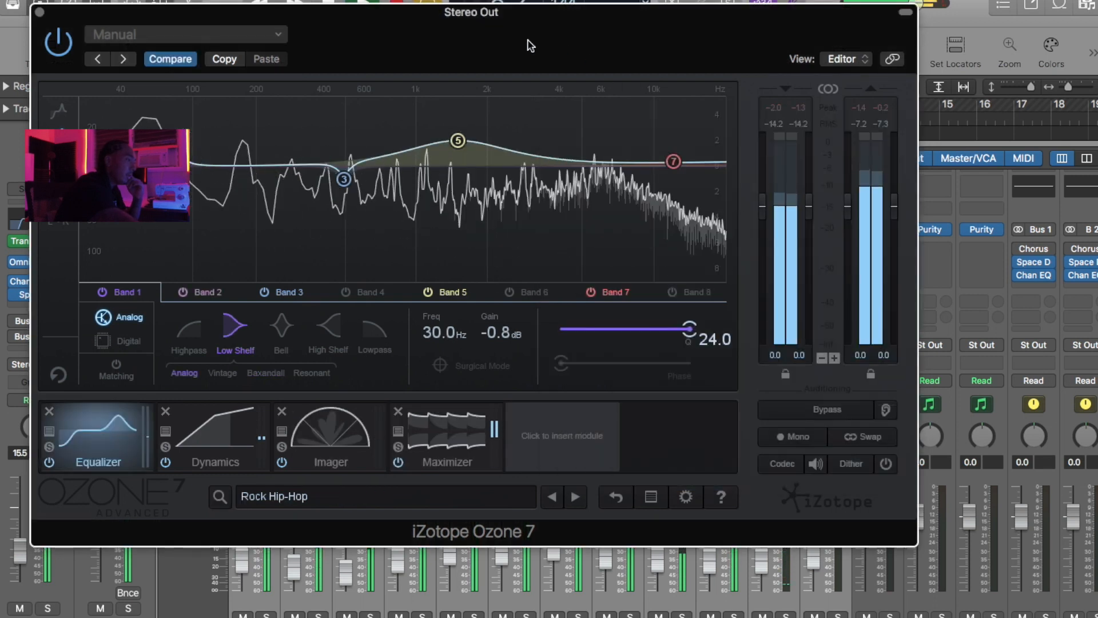
pyautogui.moveTo(321, 31); pyautogui.dragTo(400, 46)
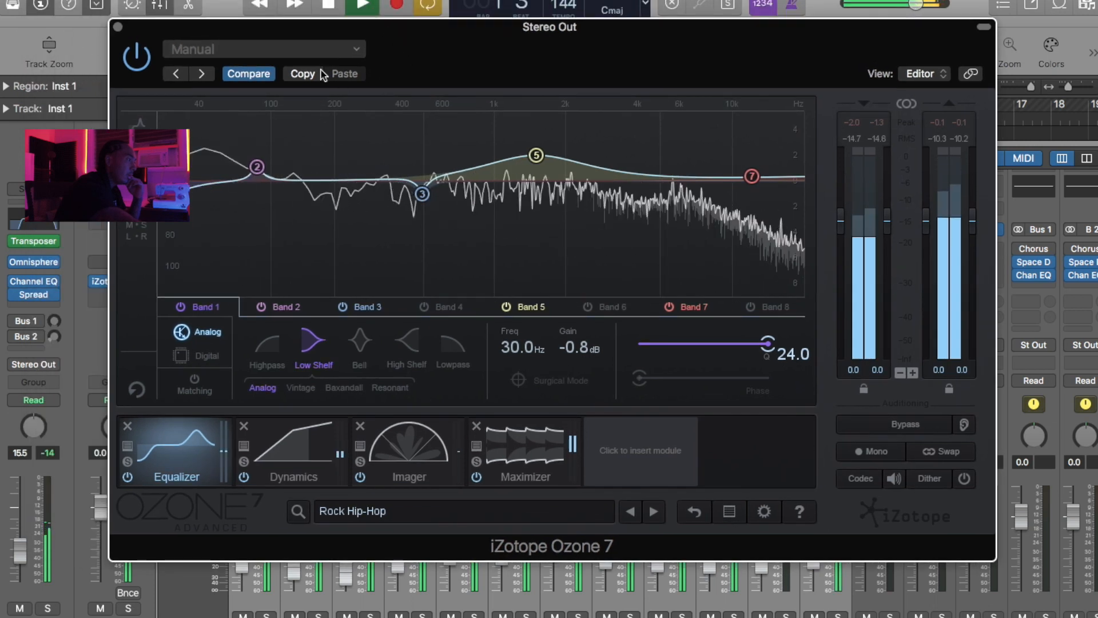
# - Set Band 2 of the Ozone equalizer to 58.4 Hz with a 2.6 dB gain and restart playback
pyautogui.moveTo(256, 167); pyautogui.dragTo(227, 150)
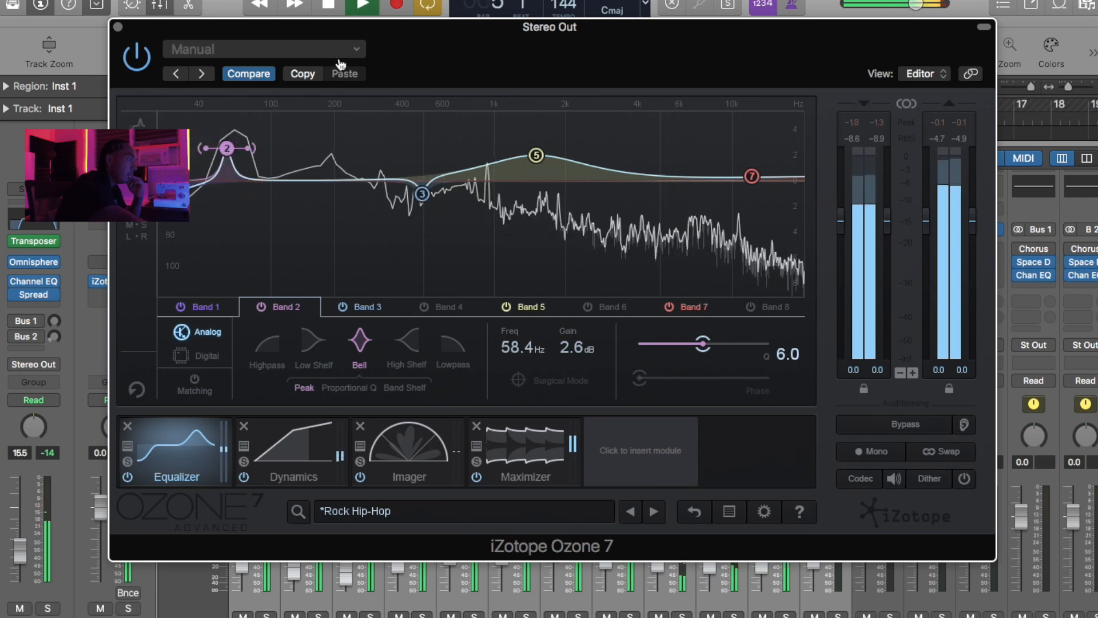
pyautogui.click(362, 6)
pyautogui.click(361, 5)
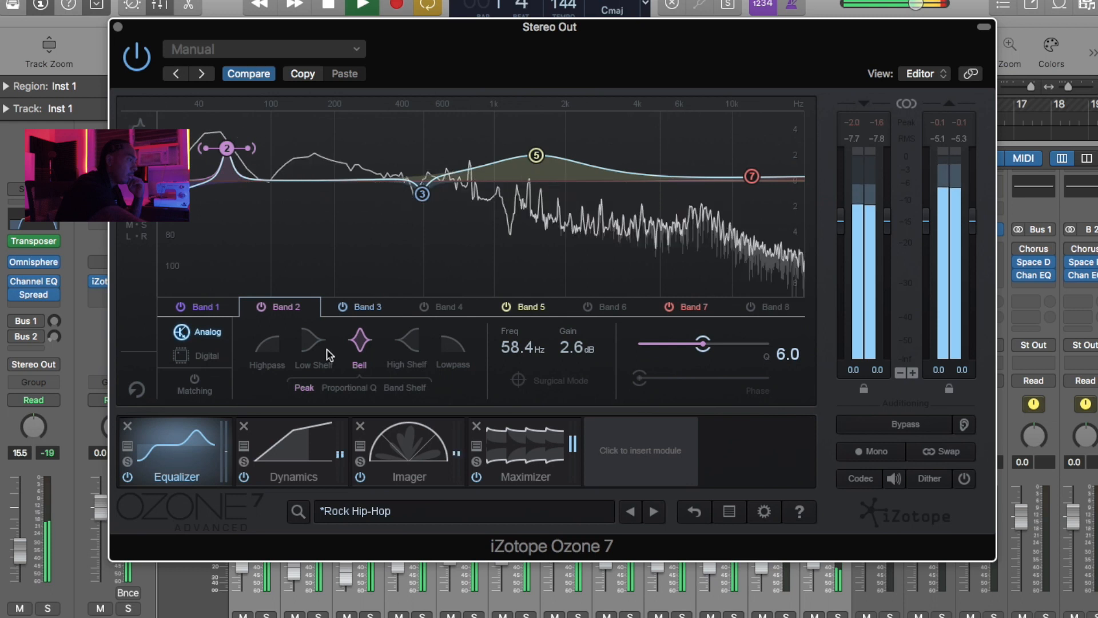
# - Set the lowest band's compressor threshold in the Ozone Dynamics module to -11.9 dB and stop playback
pyautogui.click(317, 466)
pyautogui.moveTo(207, 268); pyautogui.dragTo(207, 267)
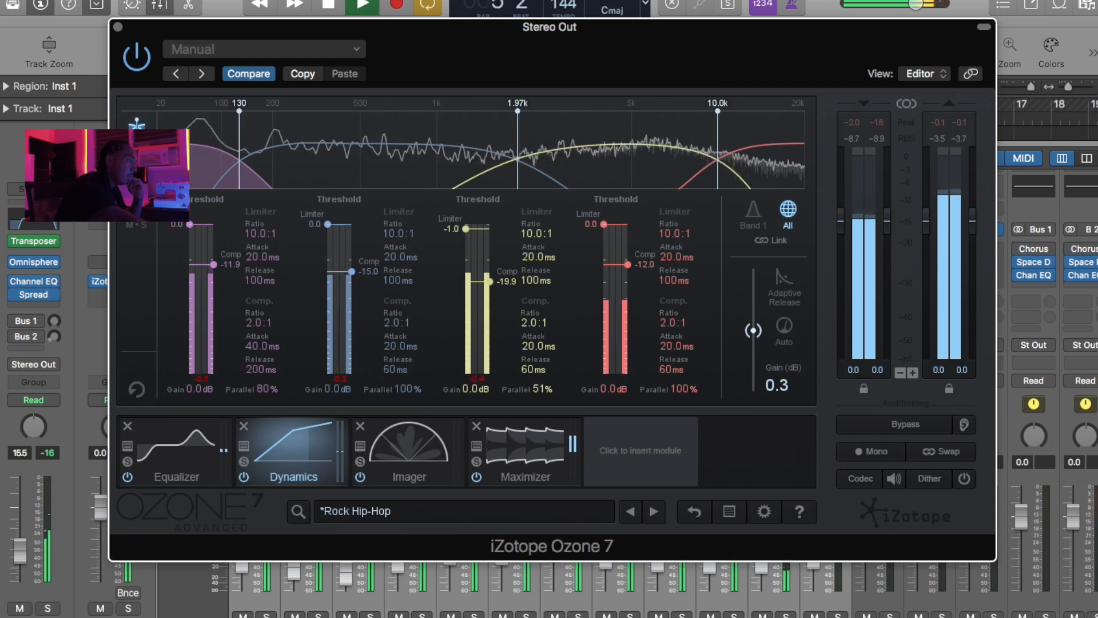
pyautogui.click(329, 6)
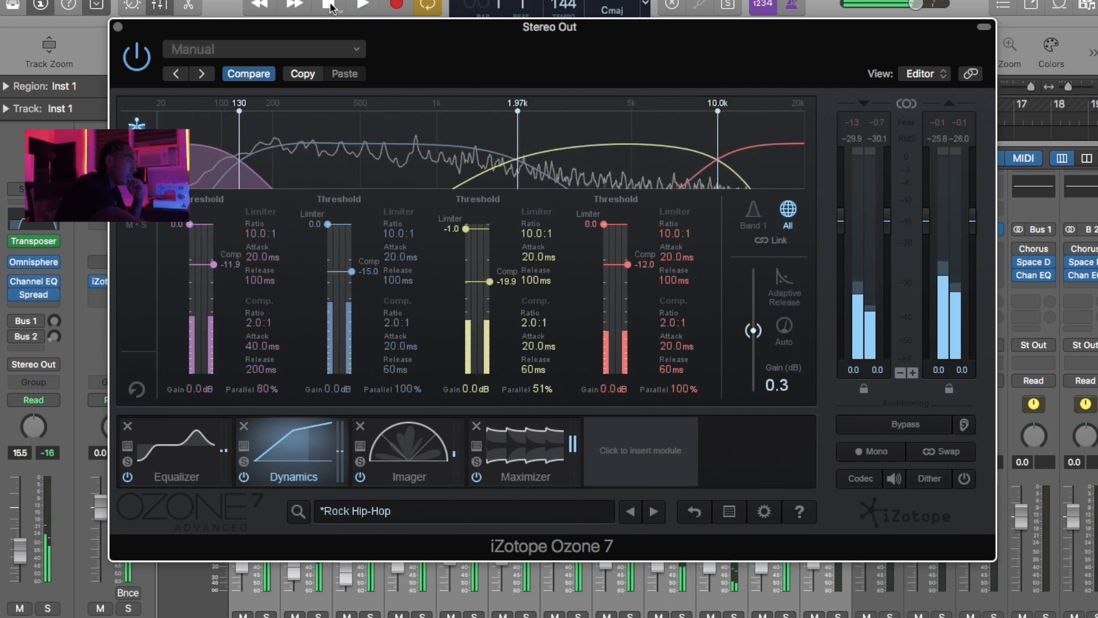
# - Set the Ozone Imager's Band 2 width to 3.8 and Band 4 width to 38.0, and play the beat
pyautogui.click(407, 451)
pyautogui.moveTo(278, 306); pyautogui.dragTo(279, 284)
pyautogui.moveTo(417, 274); pyautogui.dragTo(416, 263)
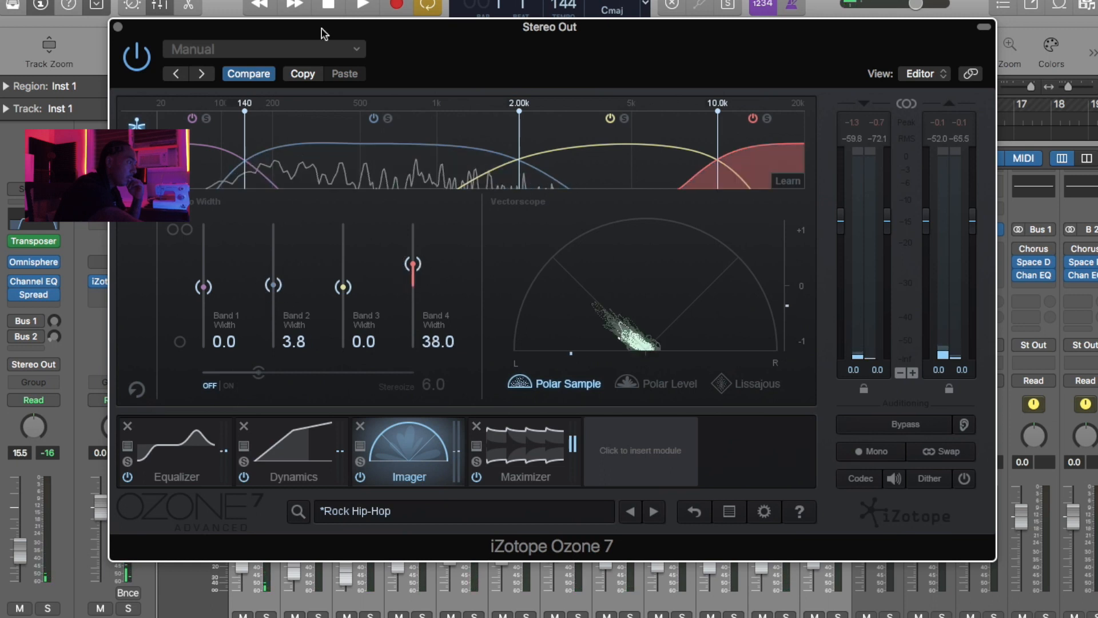
pyautogui.press('space')
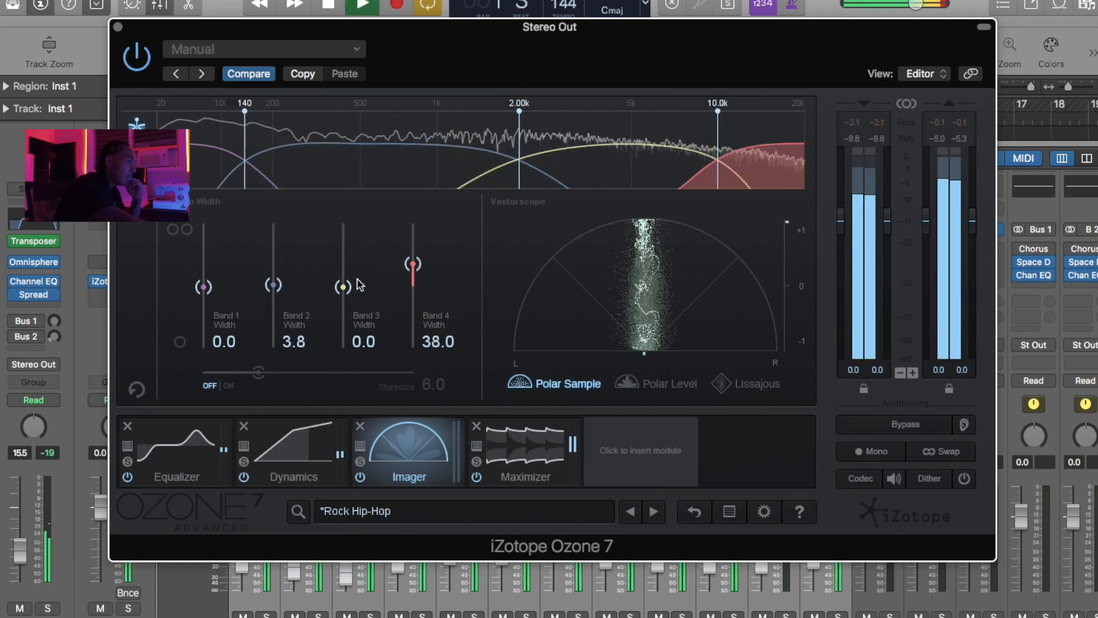
# - Lower the Ozone Maximizer threshold to -9.9 dB during playback, close the plug-in and stop the beat
pyautogui.click(491, 440)
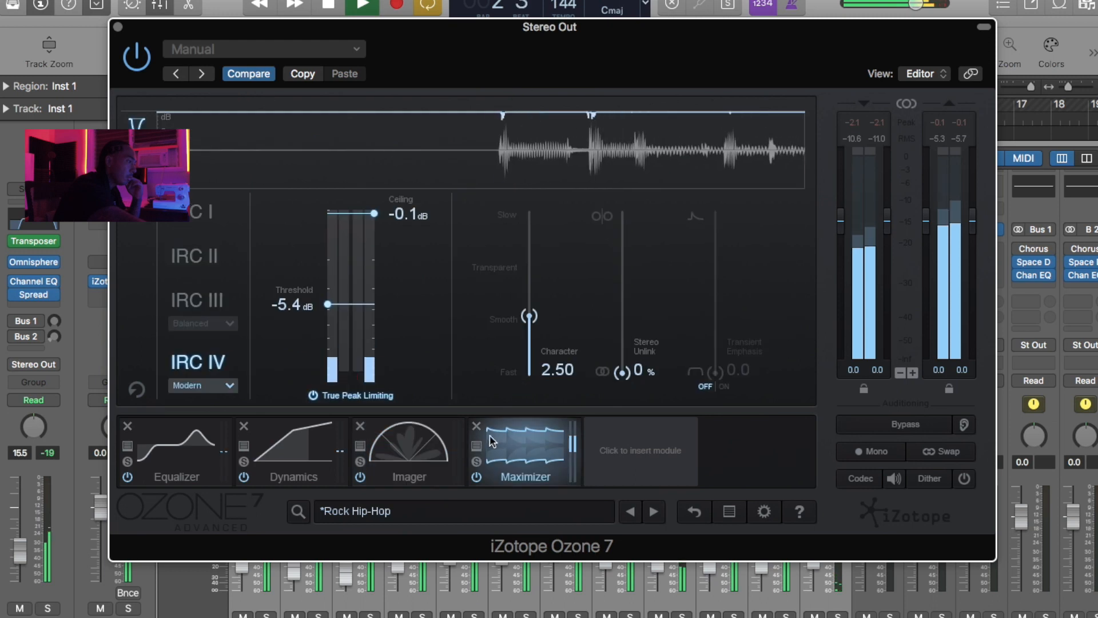
pyautogui.press('space')
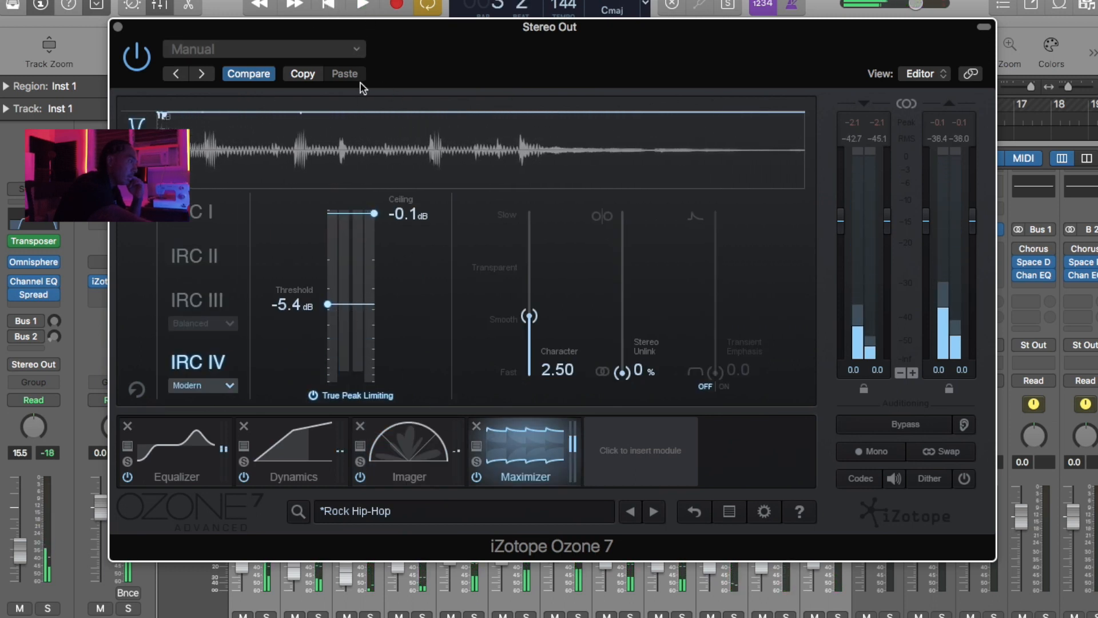
pyautogui.click(363, 5)
pyautogui.moveTo(339, 309); pyautogui.dragTo(339, 337)
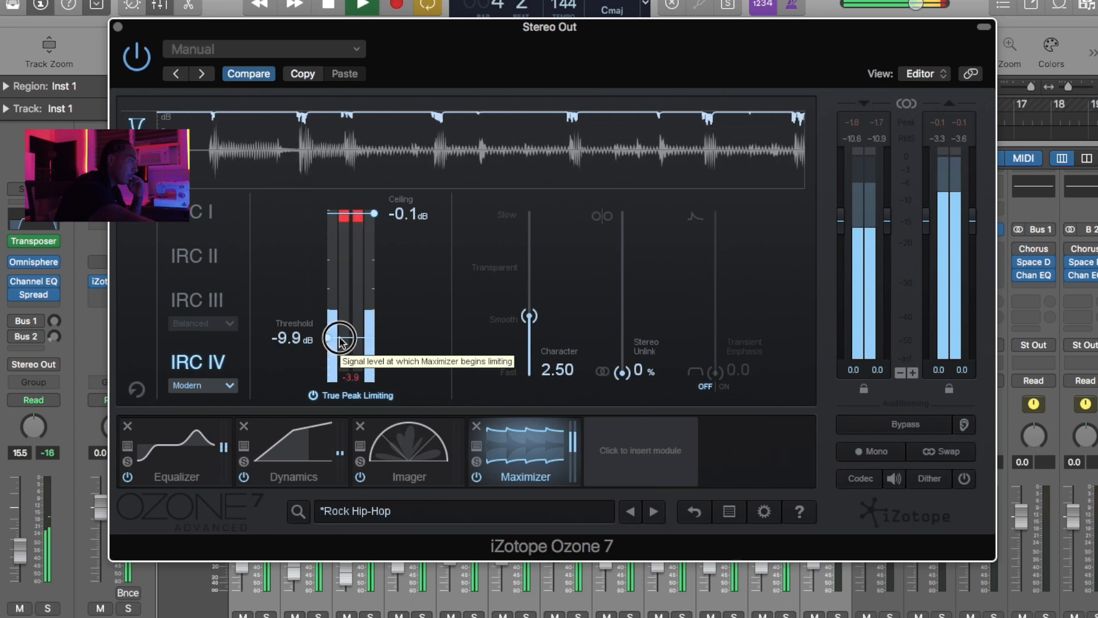
pyautogui.click(119, 29)
pyautogui.click(351, 4)
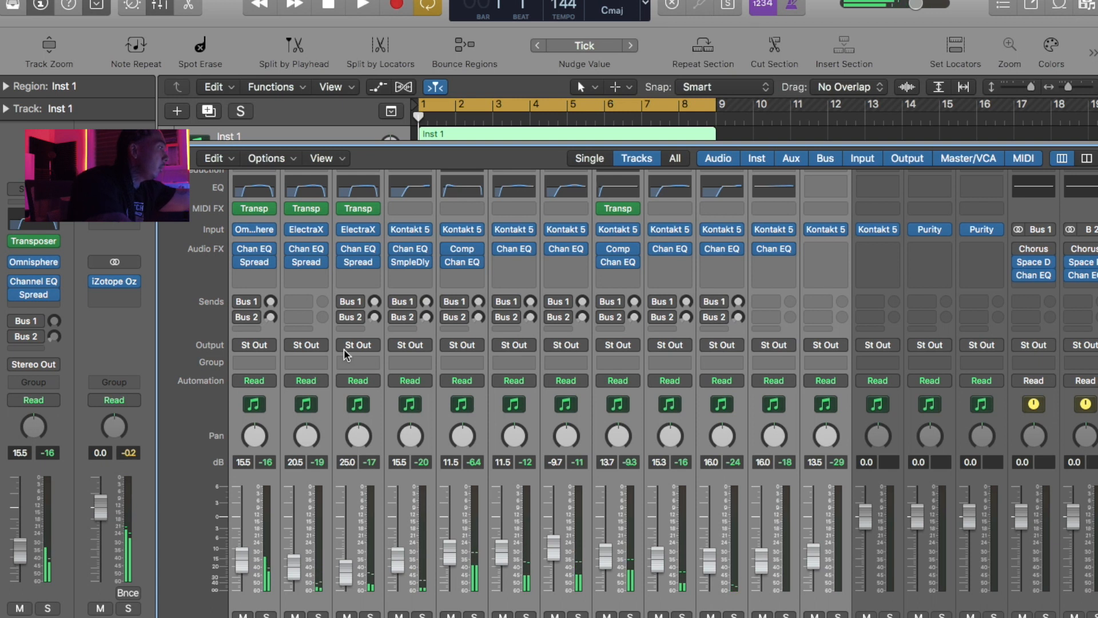
# - Play the beat and raise the Inst 3, Inst 4 and Inst 5 faders to -9.6 dB, -10.2 dB and -9.4 dB
pyautogui.press('space')
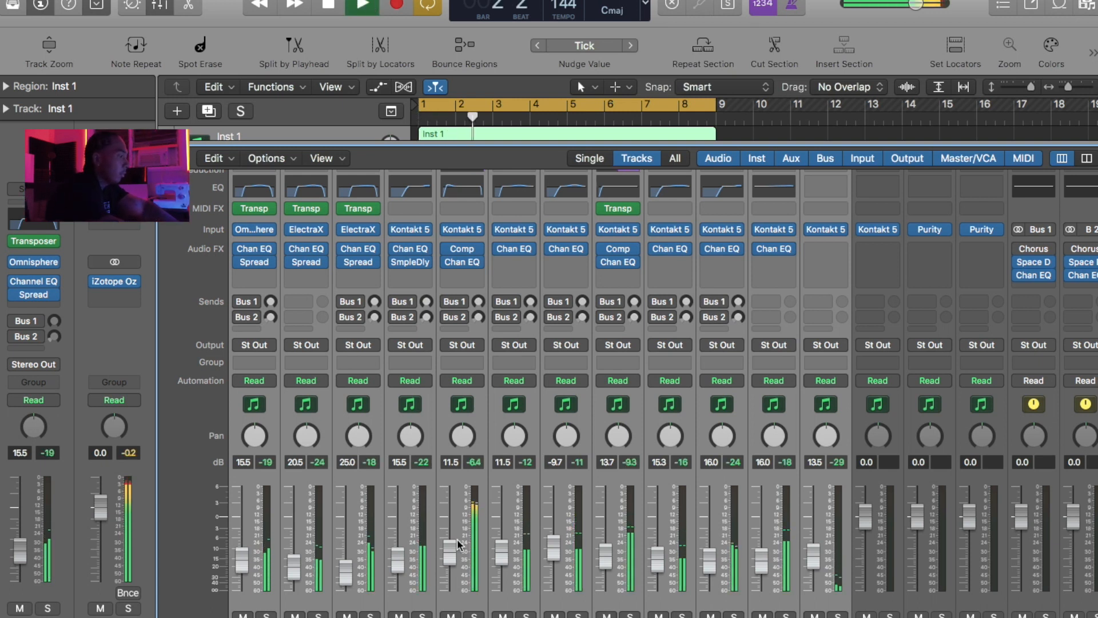
pyautogui.click(472, 521)
pyautogui.moveTo(450, 551); pyautogui.dragTo(554, 554)
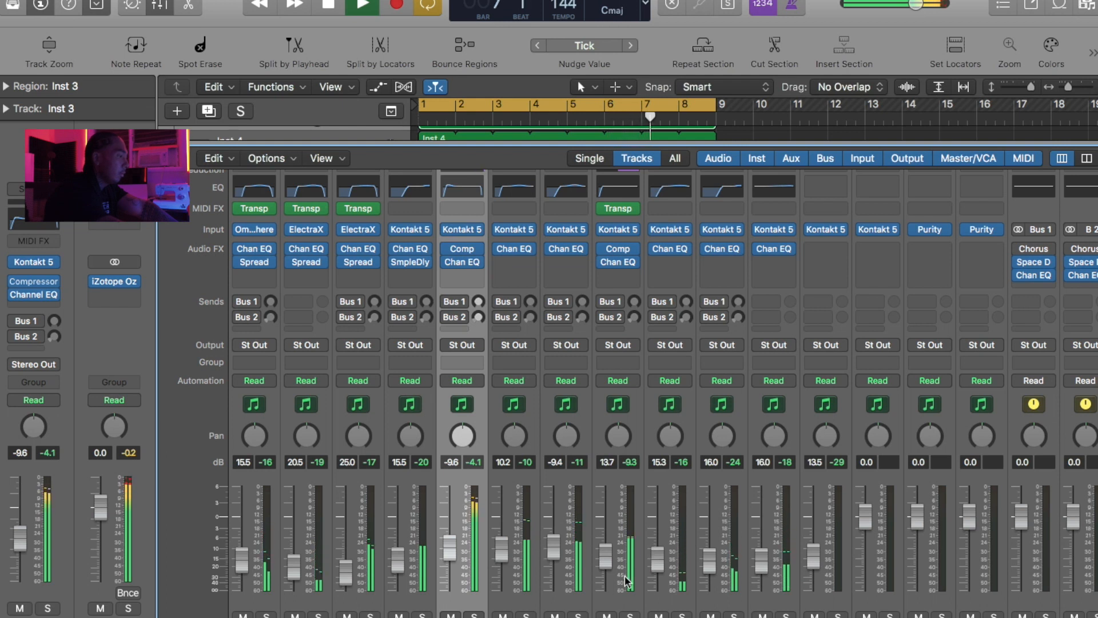
# - Solo and unsolo Inst 7 and Inst 6 to identify their sounds, and raise the Inst 6 fader to -11.6 dB
pyautogui.click(681, 613)
pyautogui.click(681, 616)
pyautogui.click(681, 615)
pyautogui.click(630, 616)
pyautogui.click(630, 613)
pyautogui.moveTo(605, 554); pyautogui.dragTo(604, 549)
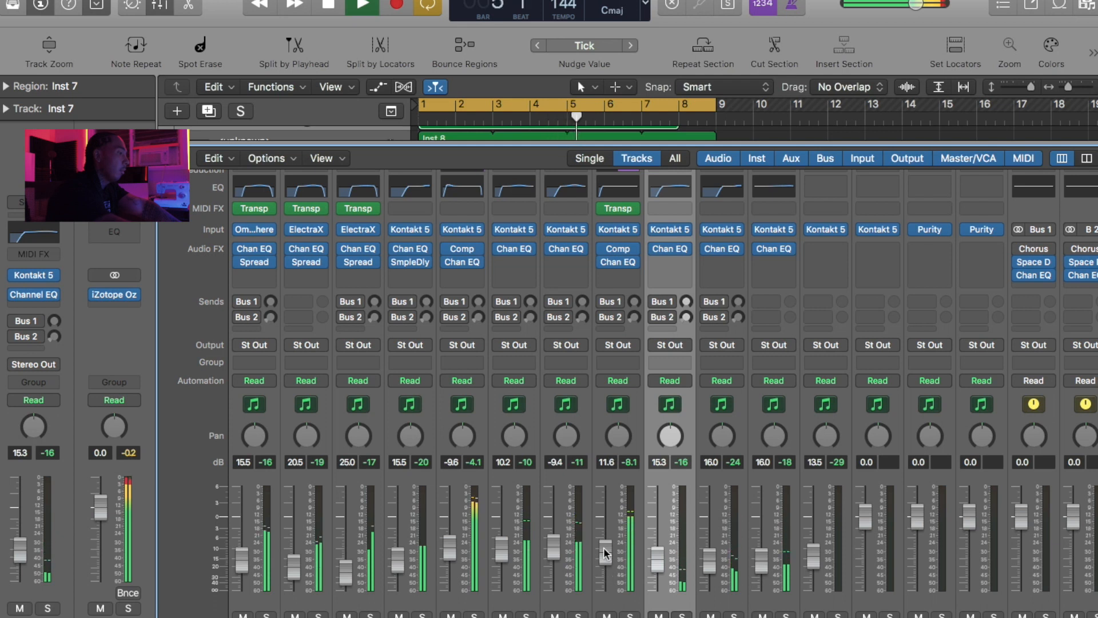
pyautogui.click(605, 553)
pyautogui.scroll(1, 605, 554)
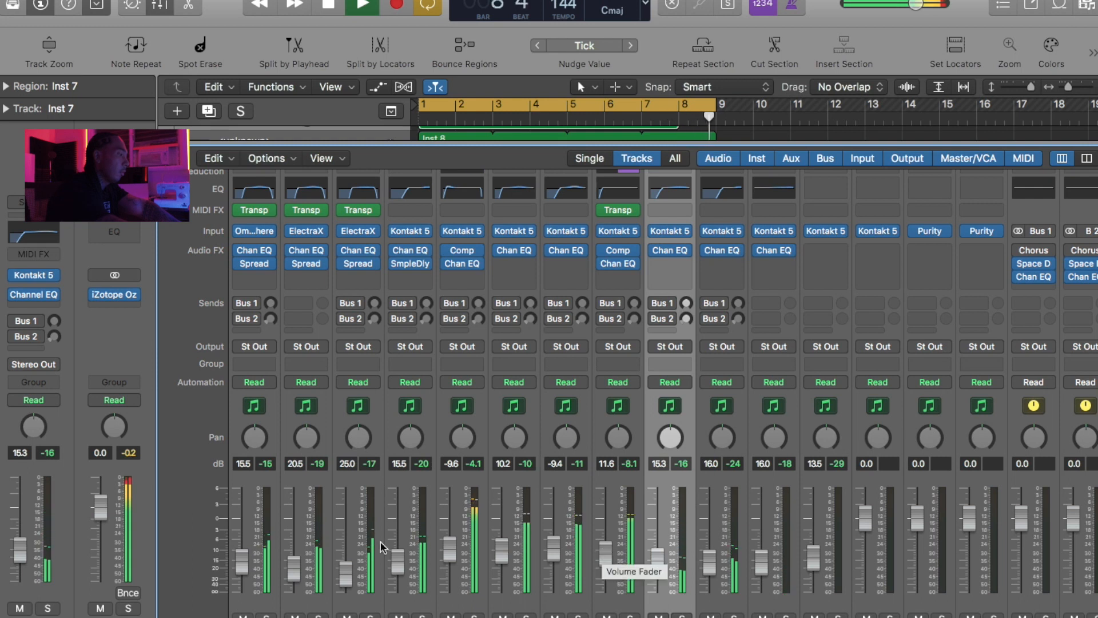
# - Stop playback and close the mixer to return to the full track arrangement
pyautogui.click(332, 7)
pyautogui.click(163, 9)
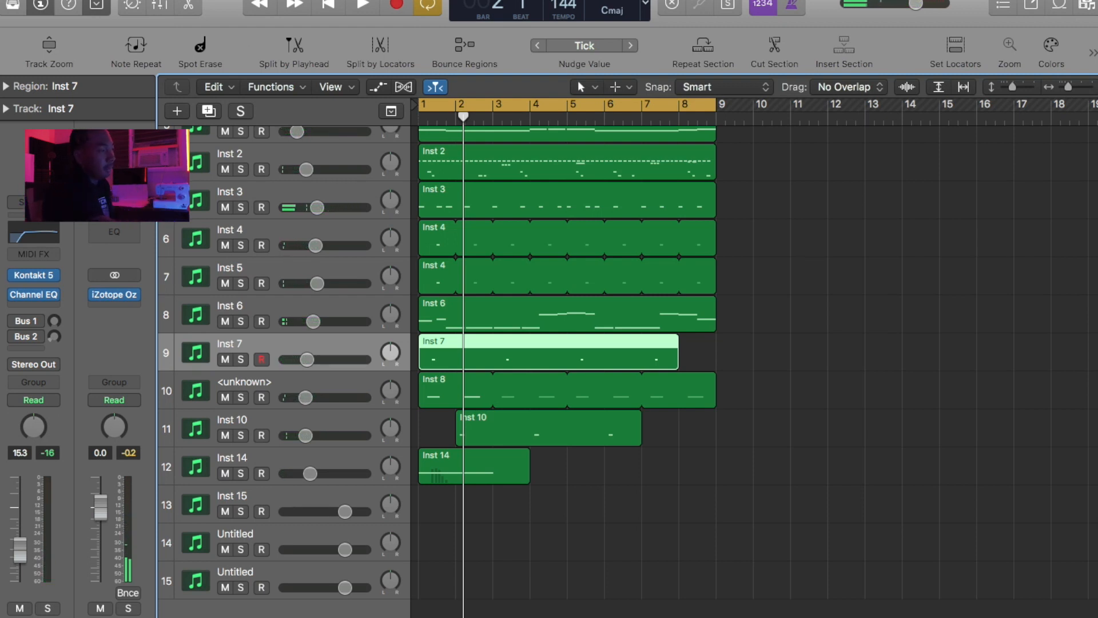
pyautogui.scroll(3, 725, 419)
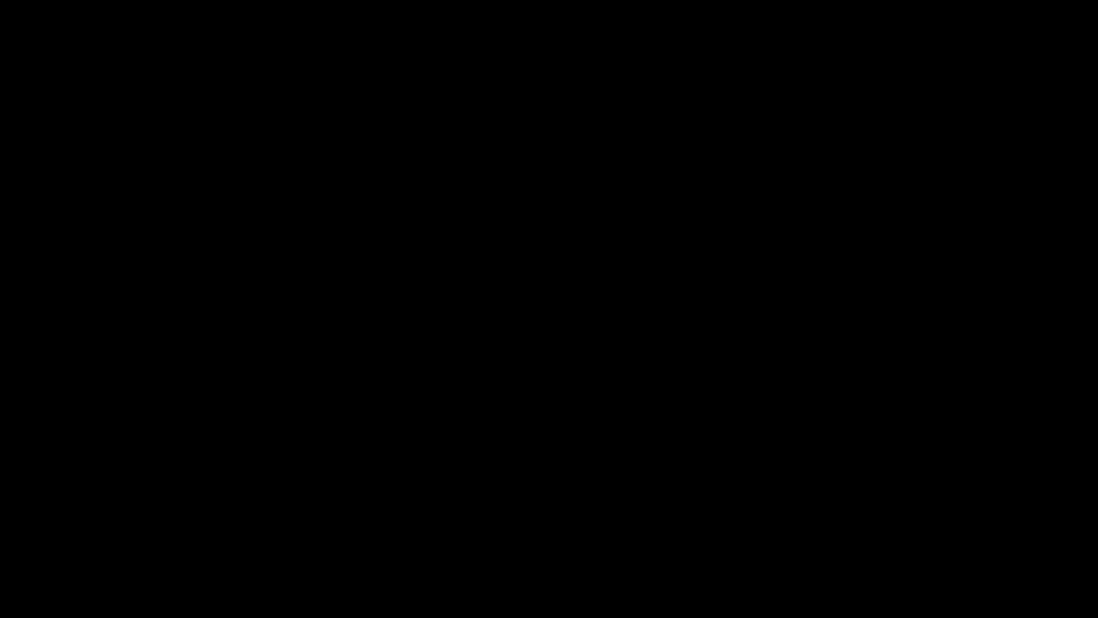